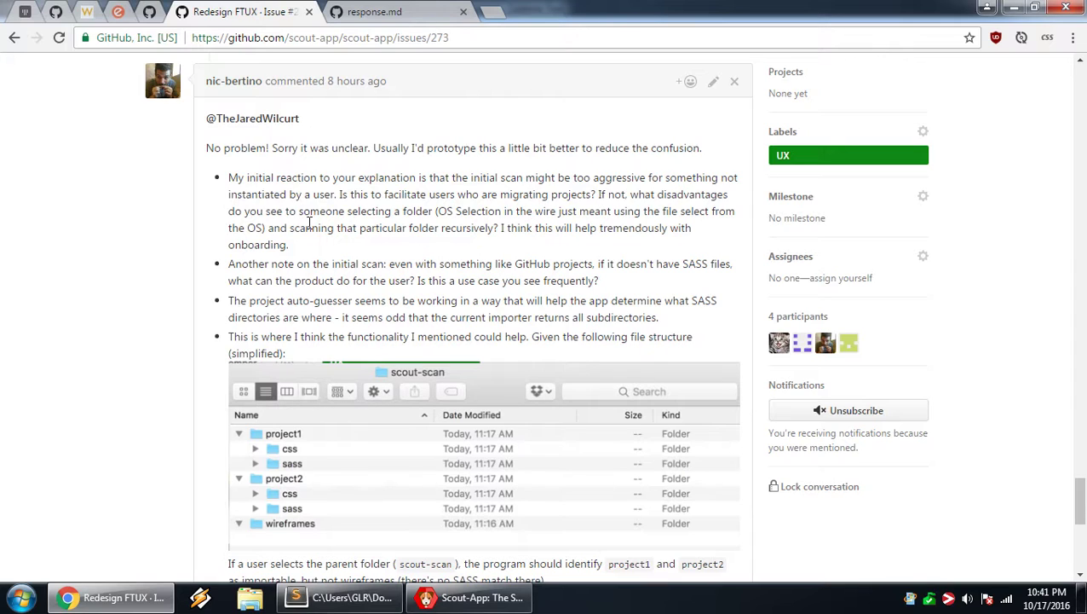
Highlight the recursive folder-scanning phrase and the words 'SASS files' in the issue comment
{"action": "left_click_drag", "start_coordinate": [403, 228], "coordinate": [501, 223]}
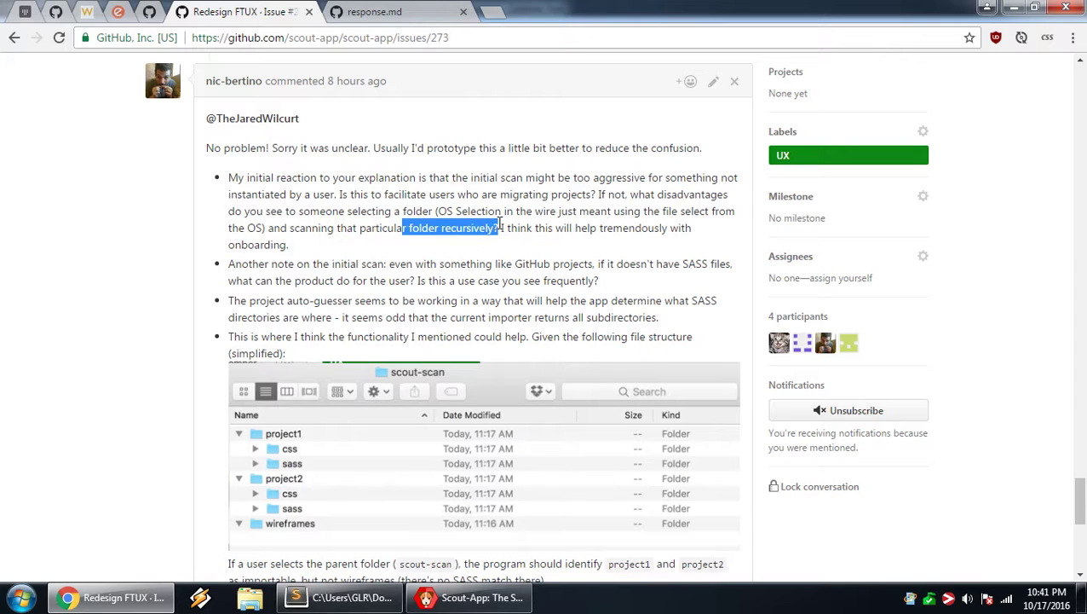
{"action": "left_click", "coordinate": [497, 223]}
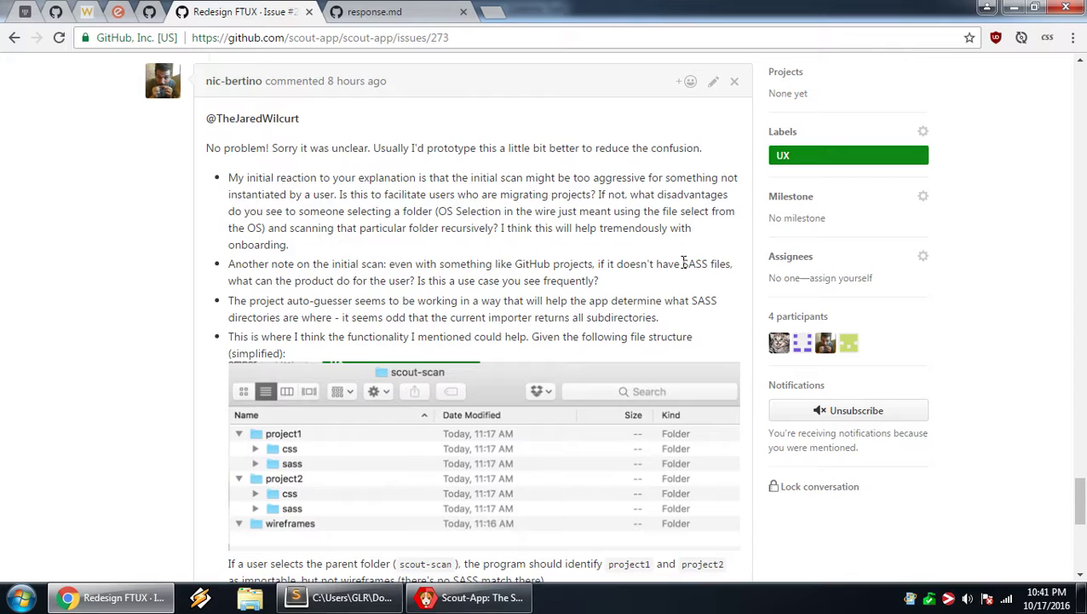
{"action": "left_click_drag", "start_coordinate": [682, 264], "coordinate": [730, 262]}
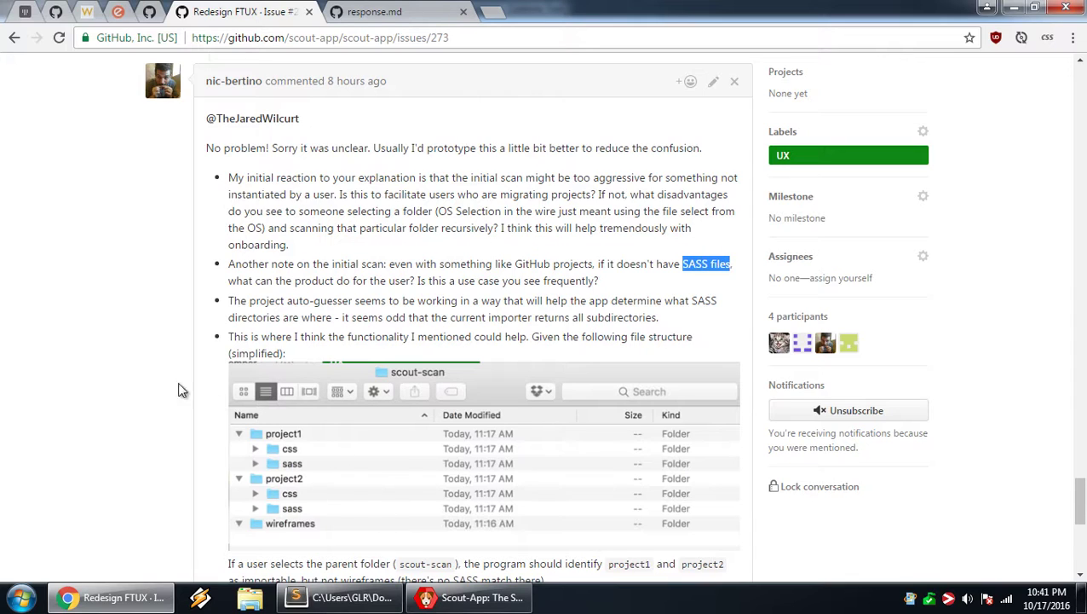
{"action": "left_click", "coordinate": [174, 329]}
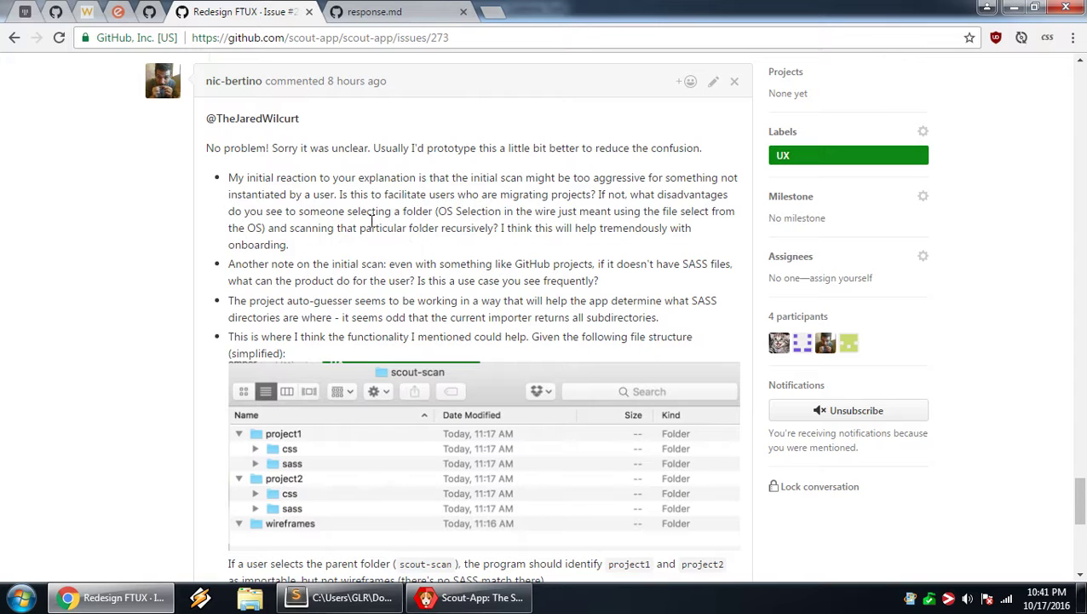
Glance at the Scout-App import screen, then return to Chrome's response.md gist
{"action": "left_click", "coordinate": [490, 599]}
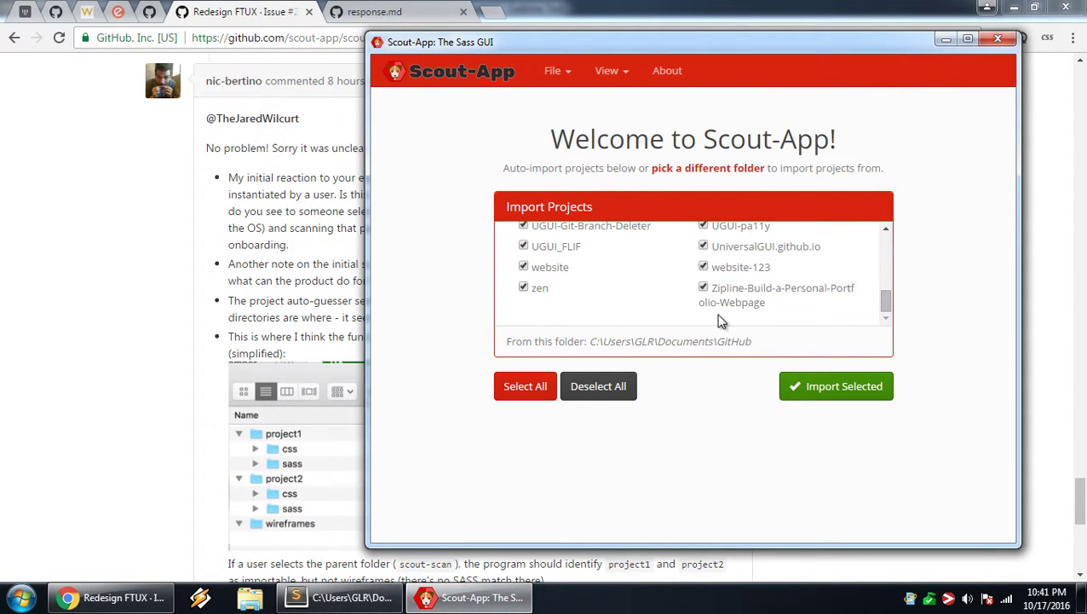
{"action": "scroll", "coordinate": [719, 320], "scroll_direction": "up", "scroll_amount": 5}
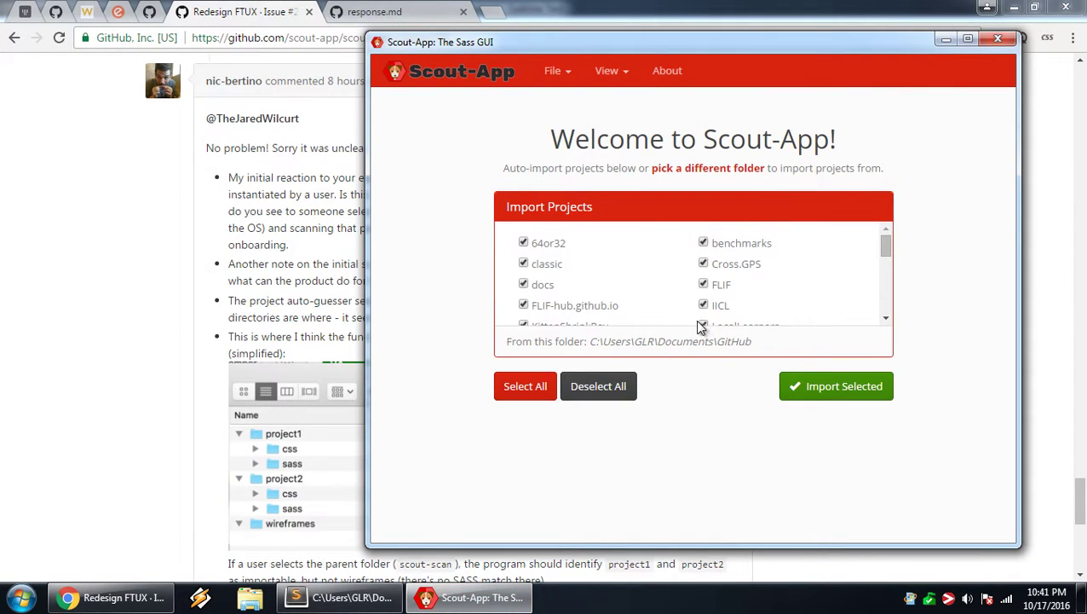
{"action": "left_click", "coordinate": [281, 223]}
{"action": "left_click", "coordinate": [416, 10]}
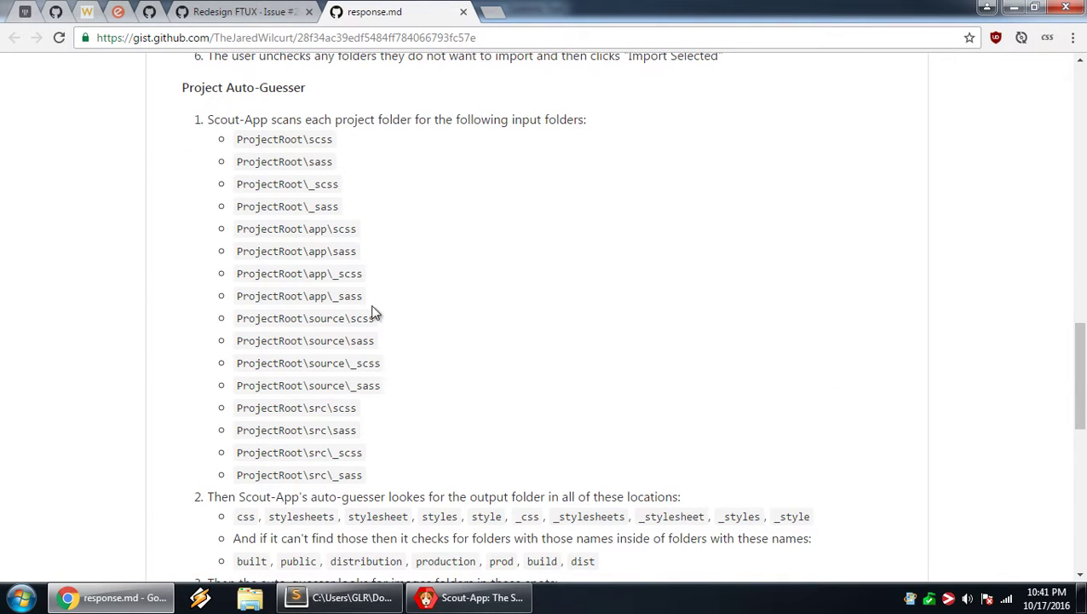
{"action": "left_click_drag", "start_coordinate": [228, 119], "coordinate": [430, 474]}
{"action": "scroll", "coordinate": [431, 475], "scroll_direction": "down", "scroll_amount": 2}
{"action": "left_click_drag", "start_coordinate": [247, 356], "coordinate": [401, 356]}
{"action": "double_click", "coordinate": [354, 401]}
{"action": "left_click", "coordinate": [317, 468]}
{"action": "scroll", "coordinate": [395, 294], "scroll_direction": "up", "scroll_amount": 2}
{"action": "left_click", "coordinate": [243, 10]}
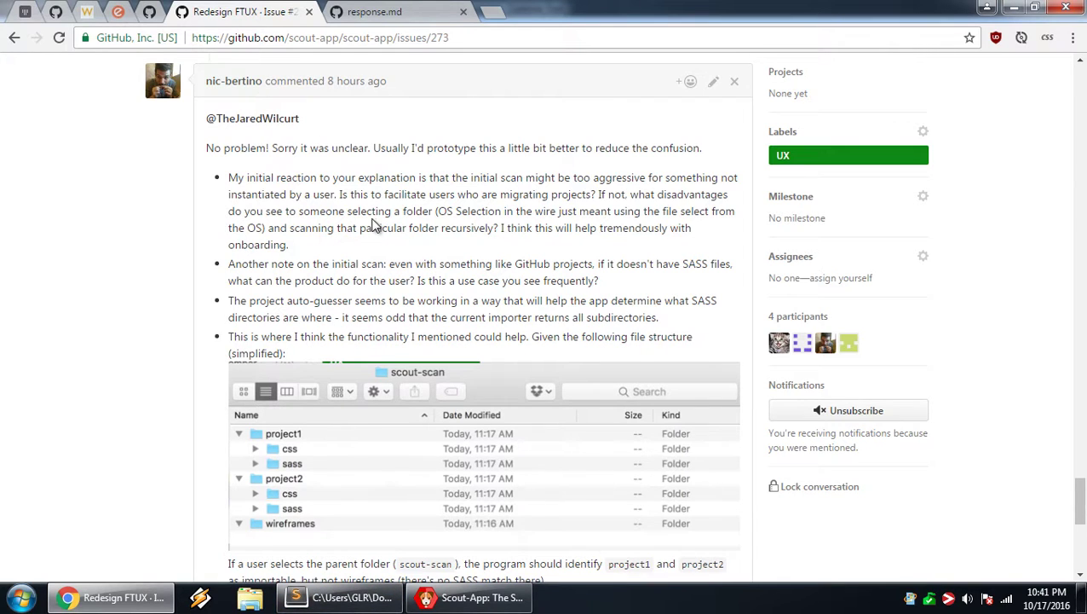
{"action": "left_click", "coordinate": [379, 9]}
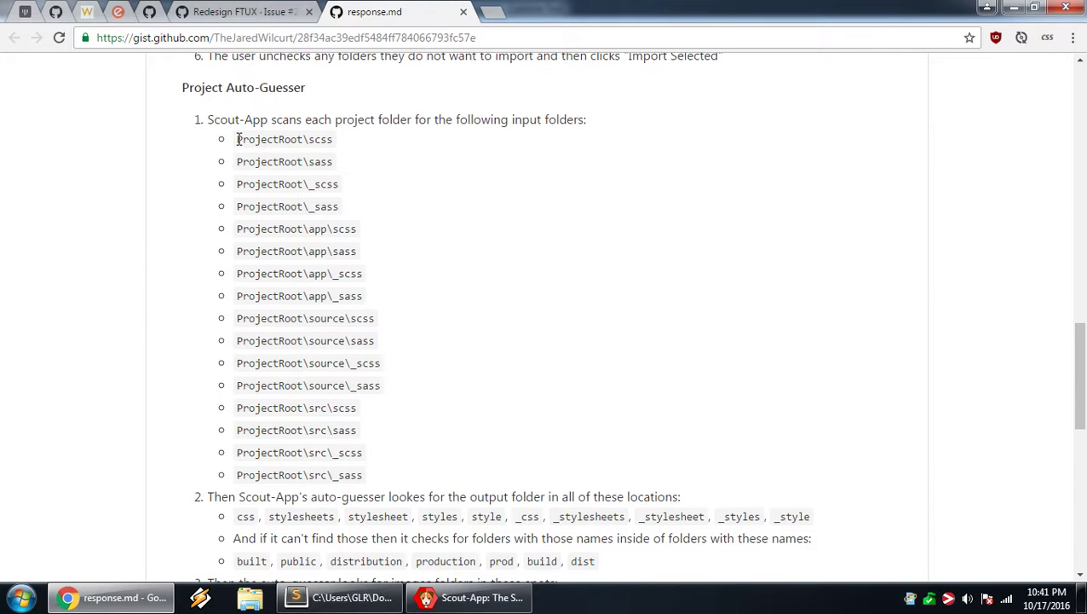
{"action": "left_click_drag", "start_coordinate": [237, 139], "coordinate": [418, 474]}
{"action": "left_click", "coordinate": [418, 474]}
In Sublime Text, select the dependencies and devDependencies blocks of scout-app's package.json
{"action": "double_click", "coordinate": [319, 139]}
{"action": "left_click", "coordinate": [335, 144]}
{"action": "left_click", "coordinate": [372, 596]}
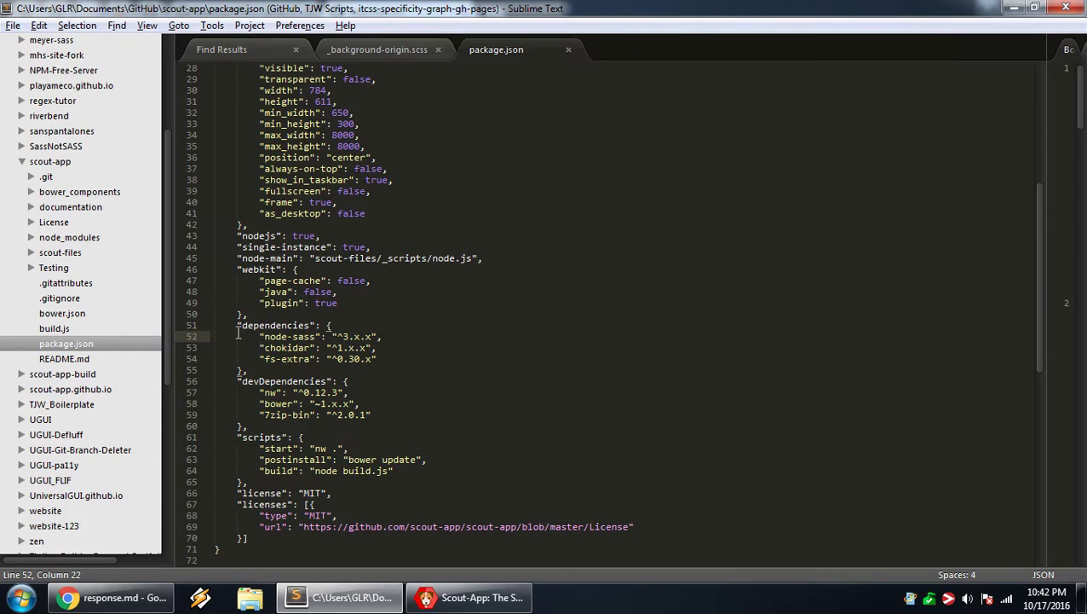
{"action": "left_click_drag", "start_coordinate": [238, 324], "coordinate": [398, 416]}
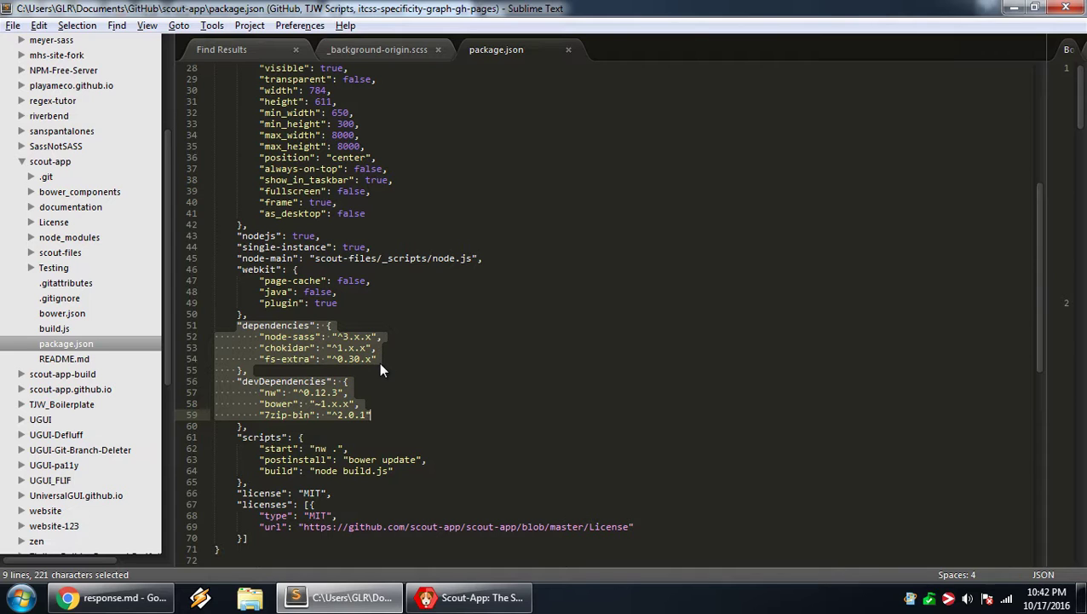
Expand scout-app.github.io and preview its package.json, highlighting devDependencies lines 16–24
{"action": "left_click", "coordinate": [90, 390]}
{"action": "scroll", "coordinate": [111, 461], "scroll_direction": "down", "scroll_amount": 3}
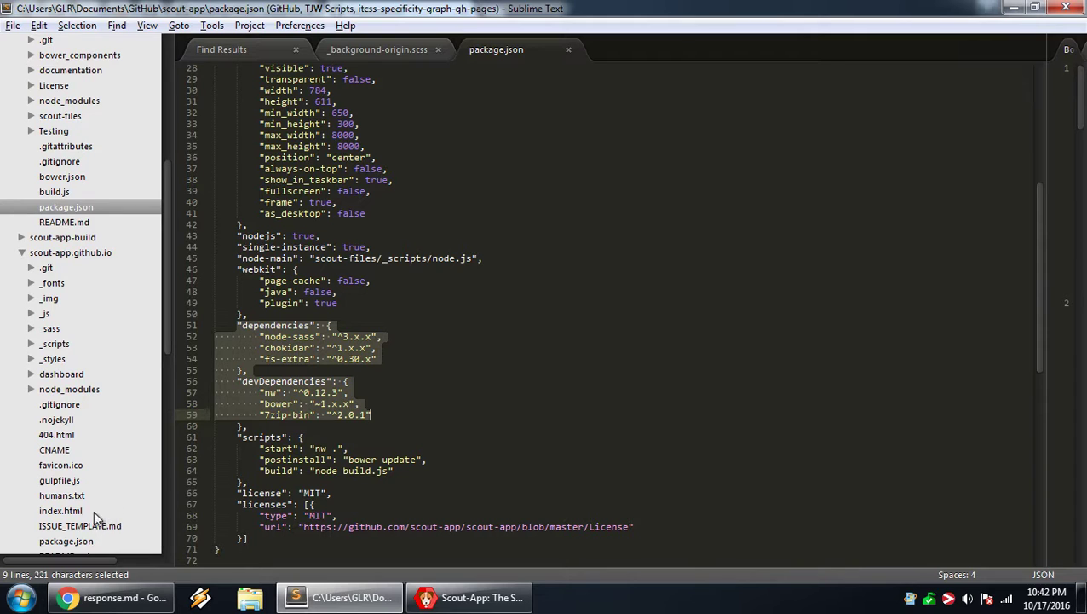
{"action": "scroll", "coordinate": [93, 509], "scroll_direction": "down", "scroll_amount": 1}
{"action": "left_click", "coordinate": [65, 495]}
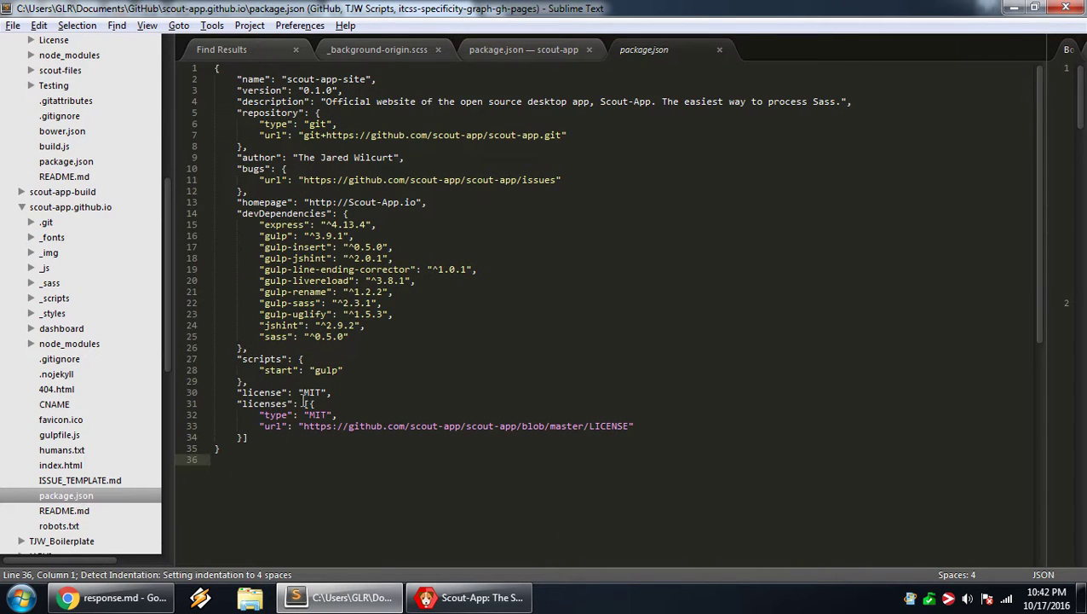
{"action": "left_click_drag", "start_coordinate": [361, 337], "coordinate": [157, 230]}
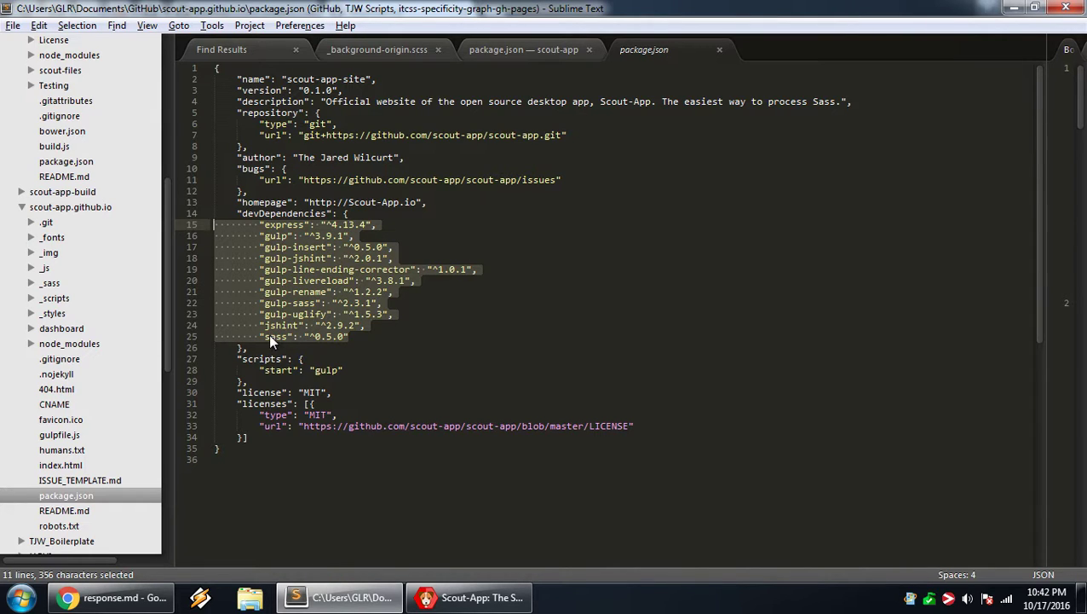
{"action": "left_click", "coordinate": [365, 333]}
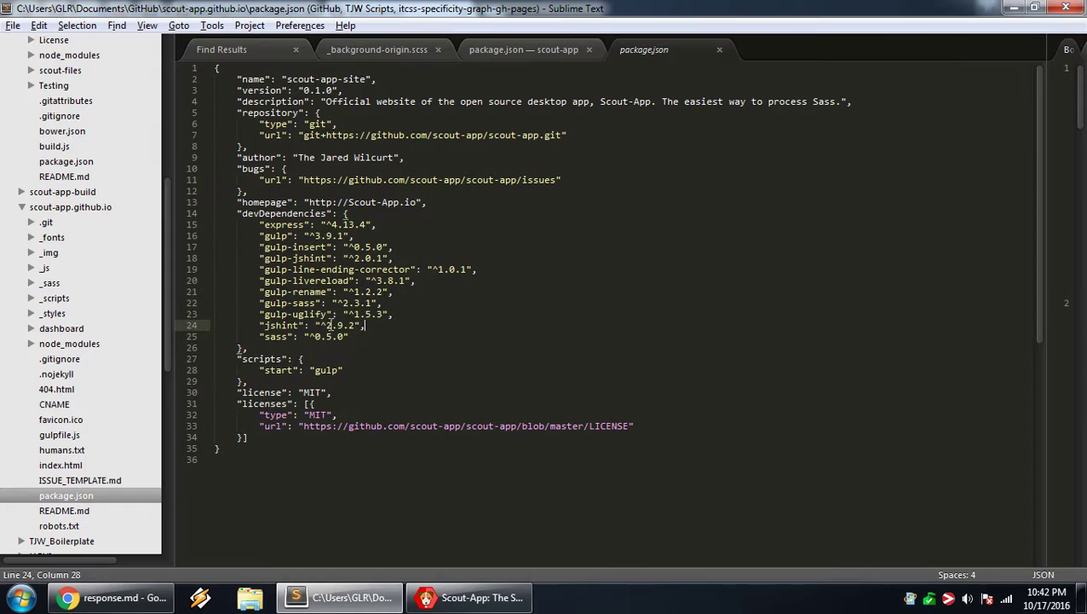
{"action": "left_click_drag", "start_coordinate": [375, 326], "coordinate": [218, 239]}
{"action": "left_click", "coordinate": [386, 246]}
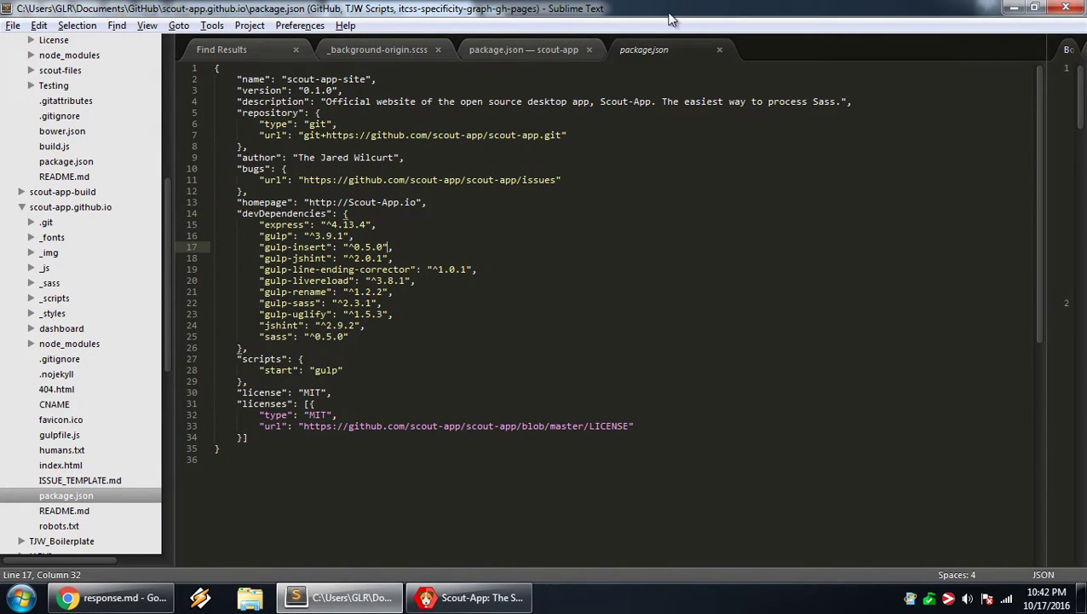
Close the website's package.json preview and reselect scout-app dependency lines 52–59
{"action": "middle_click", "coordinate": [656, 51]}
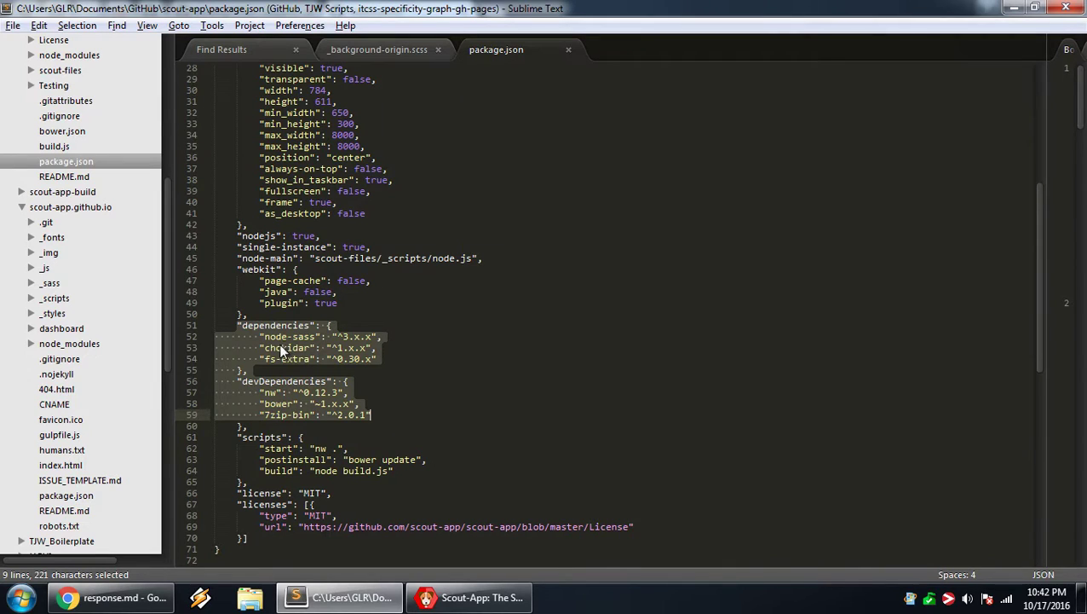
{"action": "left_click_drag", "start_coordinate": [360, 404], "coordinate": [152, 339]}
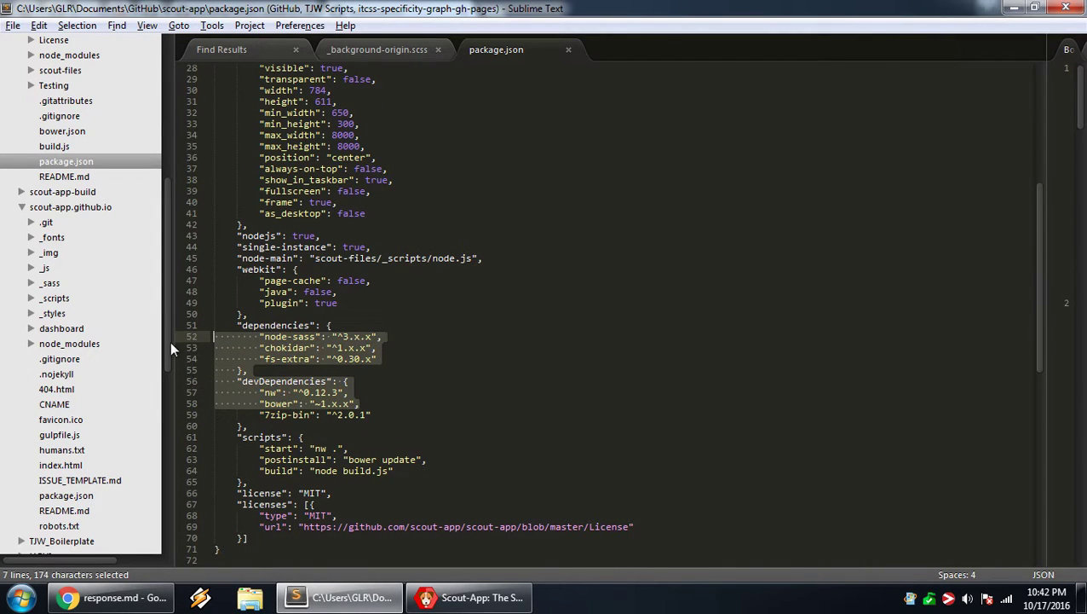
{"action": "left_click_drag", "start_coordinate": [371, 414], "coordinate": [192, 340]}
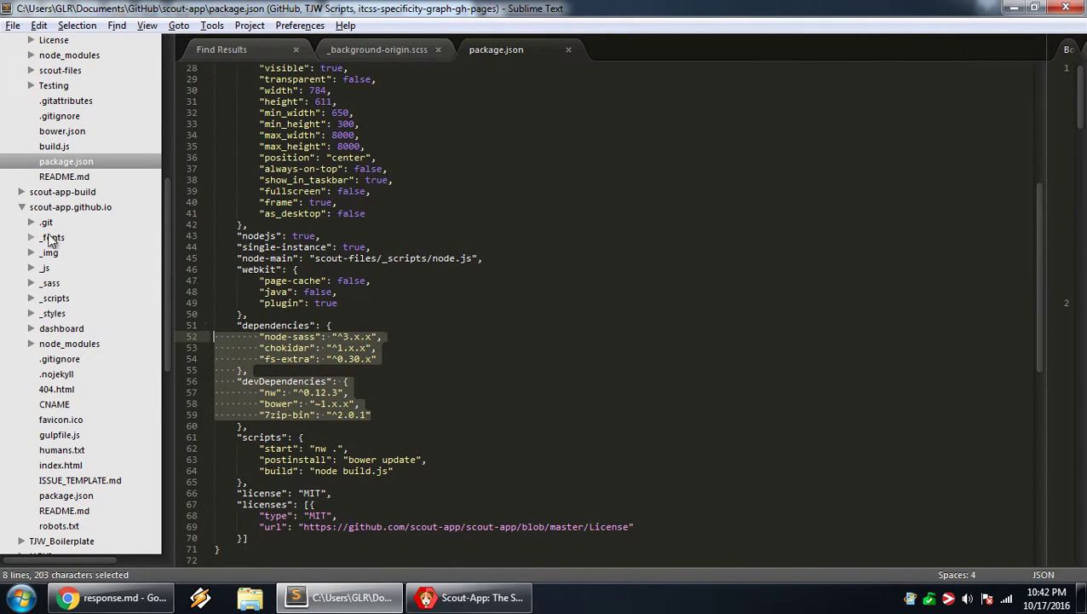
Expand the website's node_modules and browse .bin, core-util-is, depd, duplexer2 and ipaddr.js
{"action": "left_click", "coordinate": [66, 346]}
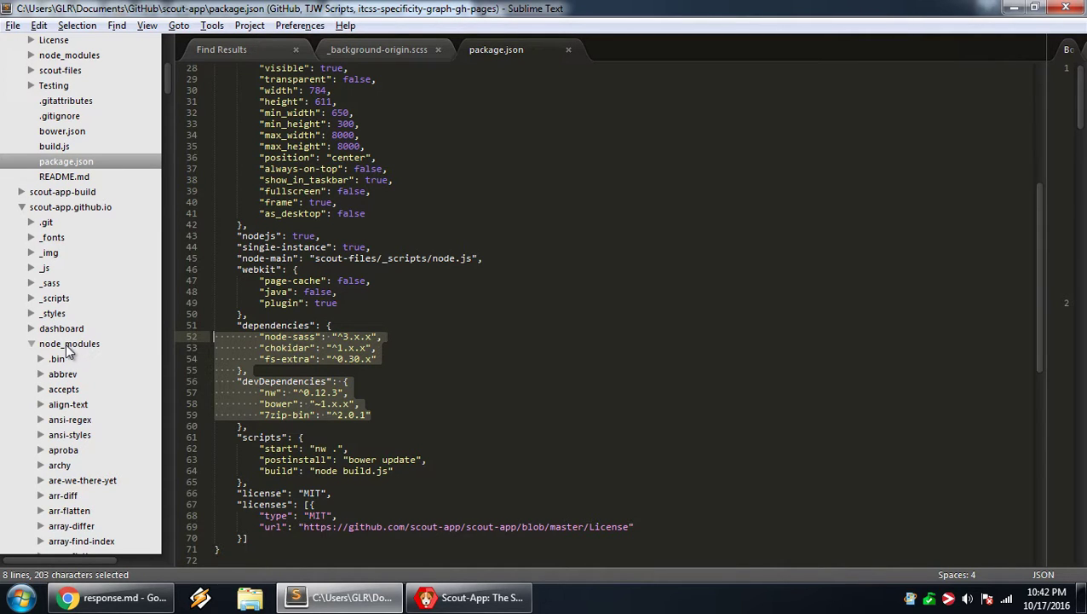
{"action": "left_click", "coordinate": [72, 358]}
{"action": "scroll", "coordinate": [73, 359], "scroll_direction": "down", "scroll_amount": 8}
{"action": "scroll", "coordinate": [73, 359], "scroll_direction": "down", "scroll_amount": 10}
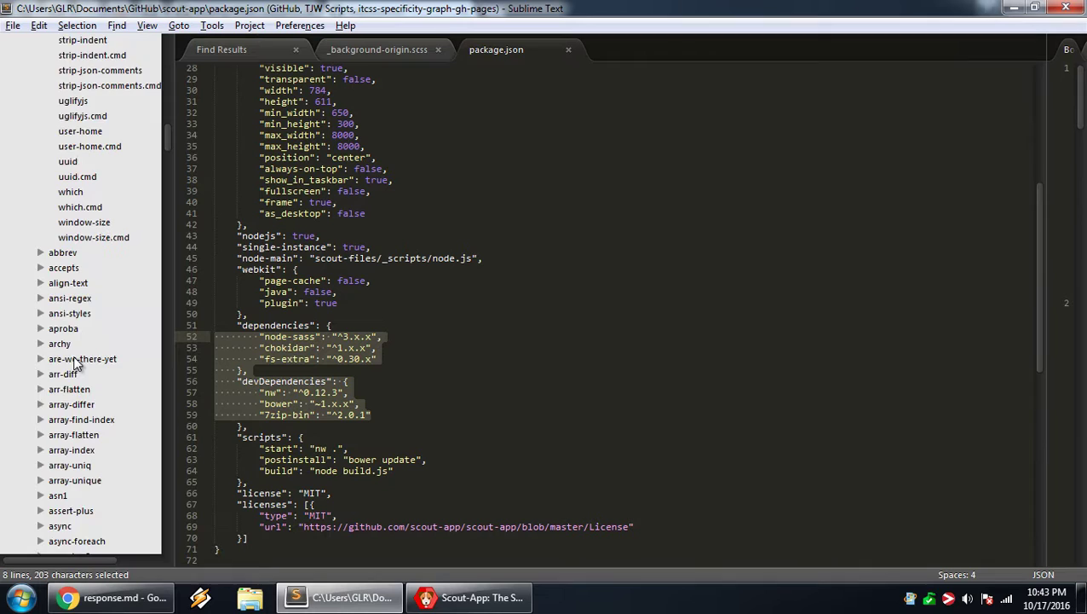
{"action": "left_click", "coordinate": [52, 181]}
{"action": "scroll", "coordinate": [59, 299], "scroll_direction": "down", "scroll_amount": 3}
{"action": "scroll", "coordinate": [62, 299], "scroll_direction": "down", "scroll_amount": 7}
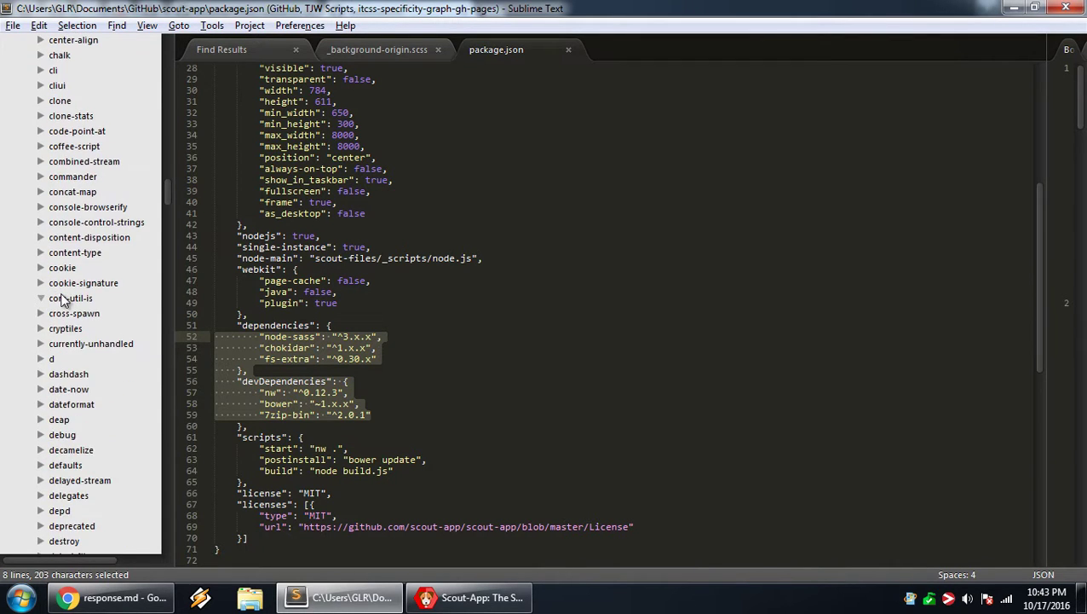
{"action": "left_click", "coordinate": [61, 298]}
{"action": "scroll", "coordinate": [62, 298], "scroll_direction": "down", "scroll_amount": 7}
{"action": "scroll", "coordinate": [65, 183], "scroll_direction": "up", "scroll_amount": 4}
{"action": "left_click", "coordinate": [68, 177]}
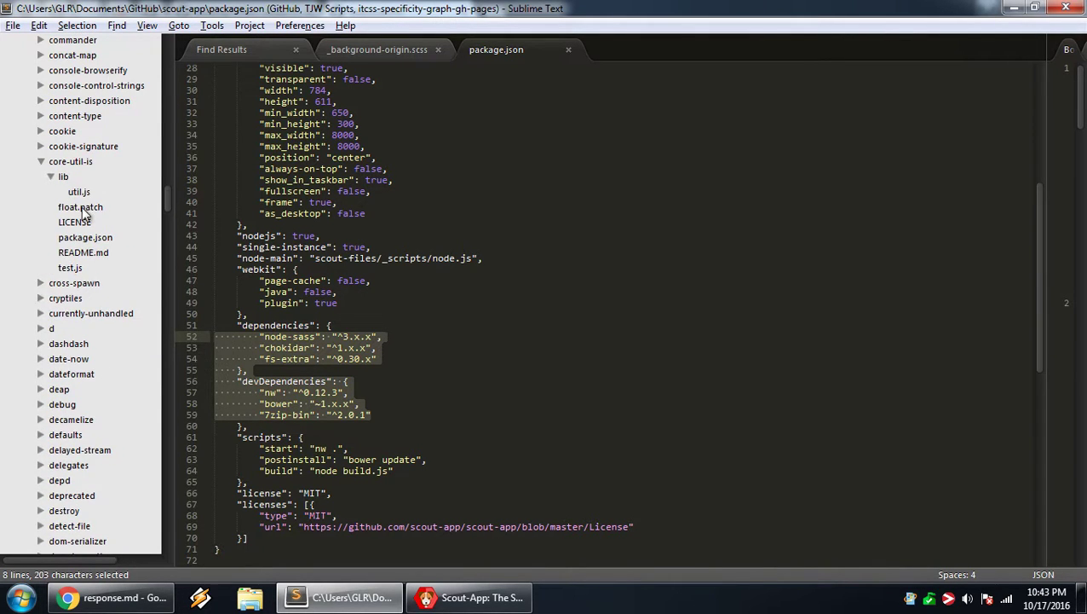
{"action": "scroll", "coordinate": [64, 255], "scroll_direction": "down", "scroll_amount": 4}
{"action": "left_click", "coordinate": [60, 298]}
{"action": "left_click", "coordinate": [64, 313]}
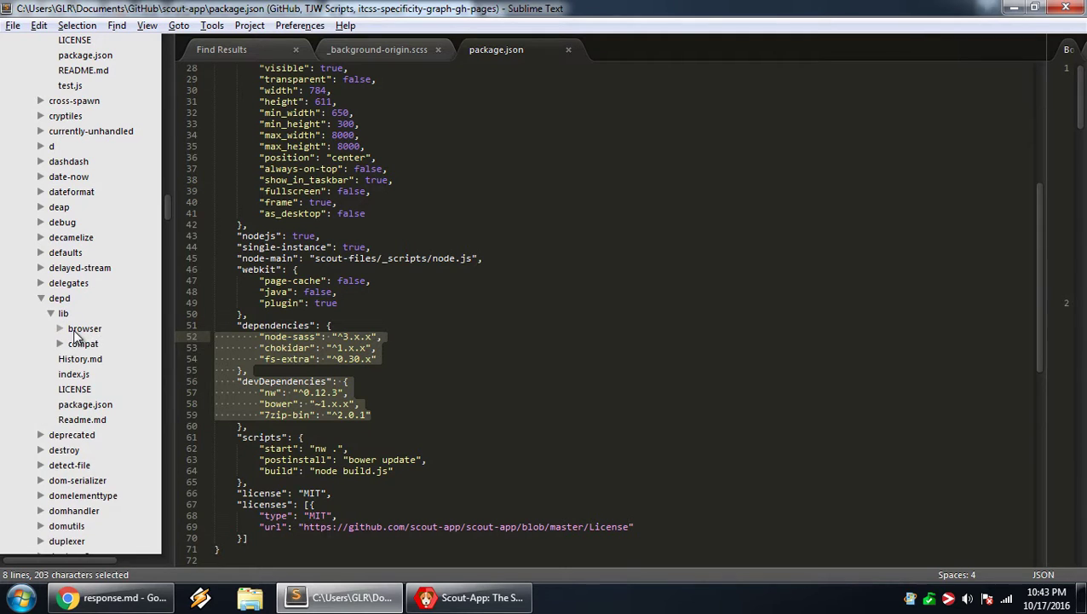
{"action": "left_click", "coordinate": [73, 330]}
{"action": "left_click", "coordinate": [81, 360]}
{"action": "scroll", "coordinate": [89, 360], "scroll_direction": "down", "scroll_amount": 6}
{"action": "left_click", "coordinate": [89, 361]}
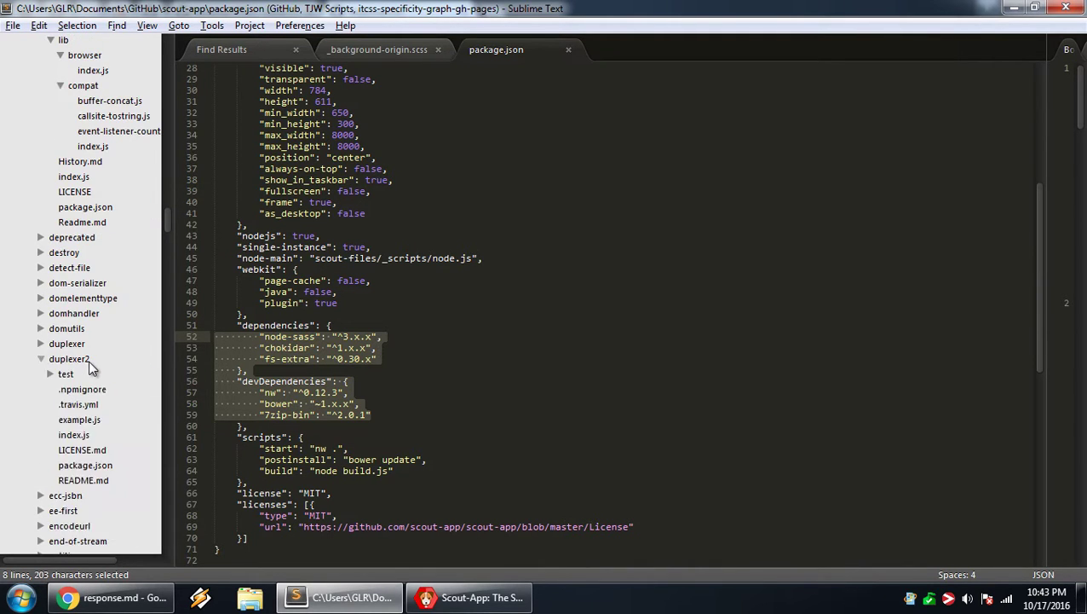
{"action": "scroll", "coordinate": [89, 360], "scroll_direction": "down", "scroll_amount": 5}
{"action": "left_click", "coordinate": [63, 146]}
{"action": "scroll", "coordinate": [68, 252], "scroll_direction": "down", "scroll_amount": 20}
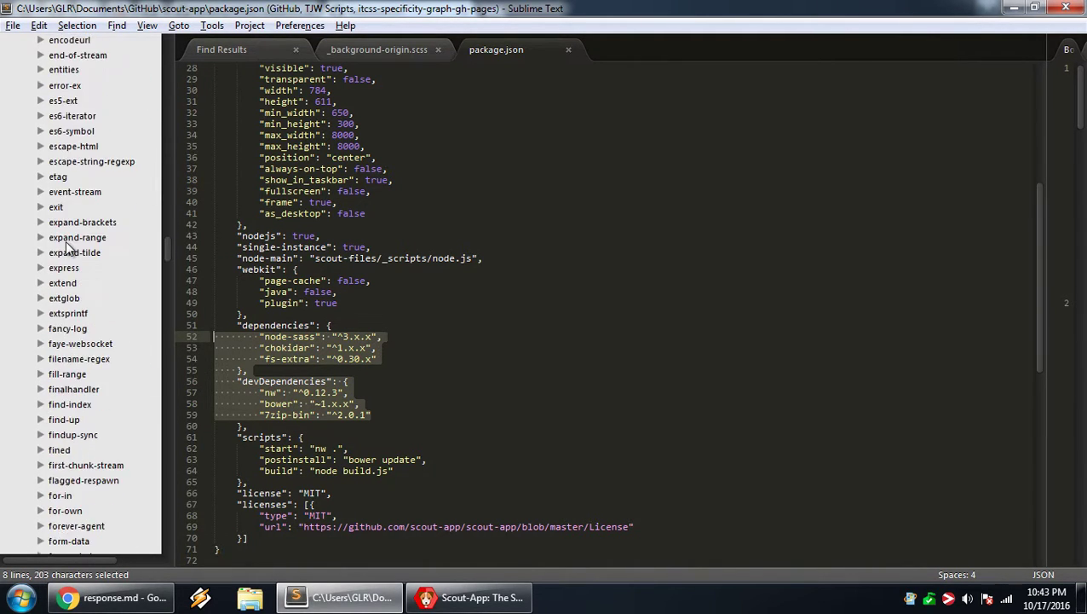
{"action": "scroll", "coordinate": [68, 248], "scroll_direction": "down", "scroll_amount": 5}
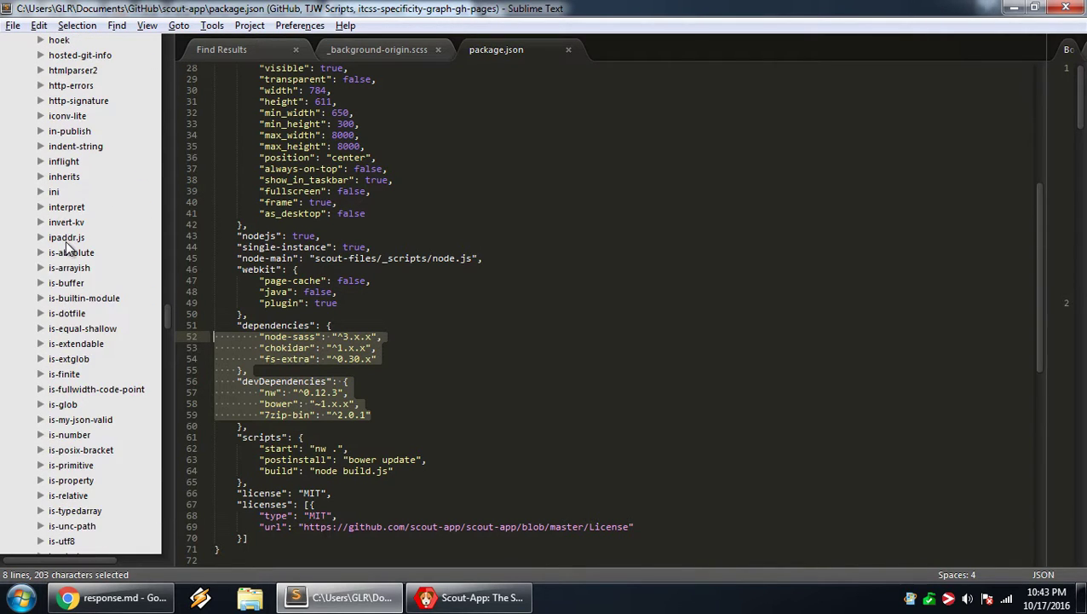
{"action": "left_click", "coordinate": [66, 238]}
{"action": "left_click", "coordinate": [63, 252]}
{"action": "left_click", "coordinate": [64, 284]}
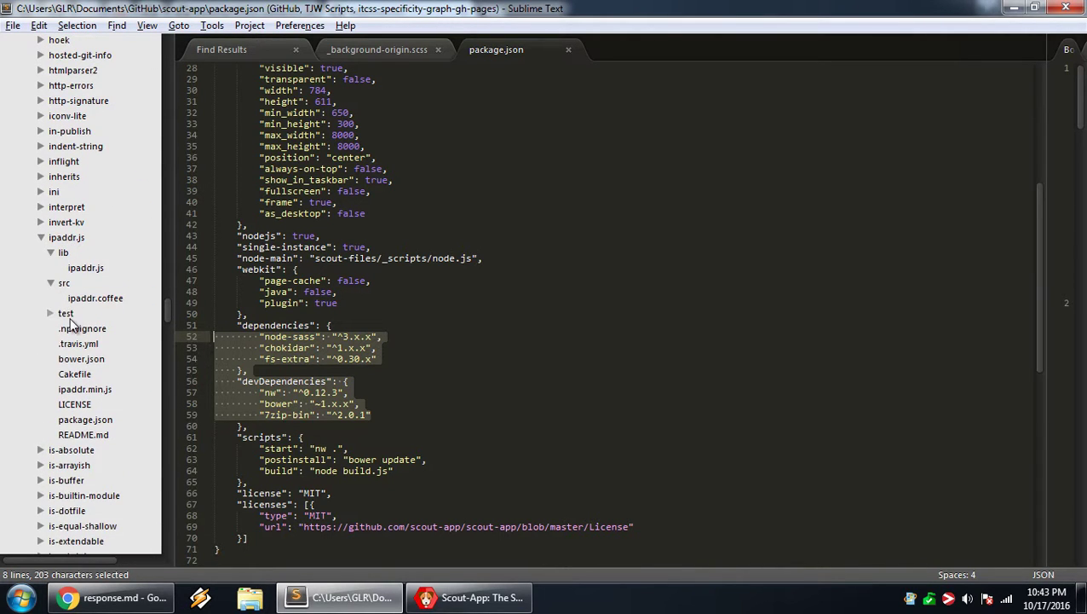
{"action": "left_click", "coordinate": [69, 323]}
{"action": "scroll", "coordinate": [68, 307], "scroll_direction": "down", "scroll_amount": 7}
Browse is-glob, jodid25519, lodash.keys, meow, normalize-path, orchestrator, os-locale, pinkie, send and vinyl-fs
{"action": "left_click", "coordinate": [66, 296]}
{"action": "scroll", "coordinate": [71, 316], "scroll_direction": "down", "scroll_amount": 1}
{"action": "scroll", "coordinate": [71, 315], "scroll_direction": "down", "scroll_amount": 5}
{"action": "left_click", "coordinate": [83, 311]}
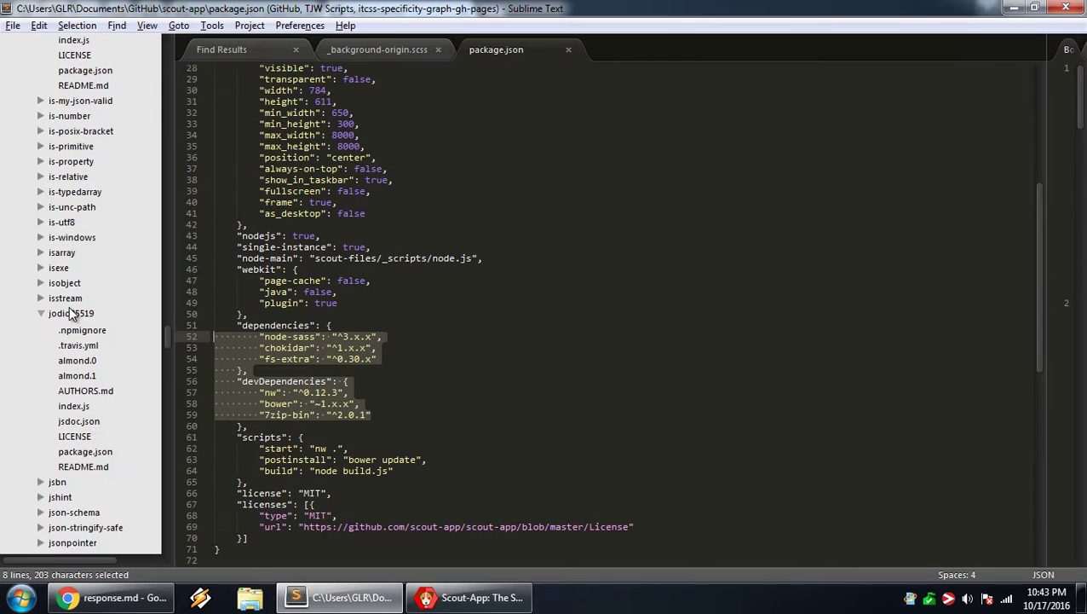
{"action": "scroll", "coordinate": [86, 311], "scroll_direction": "down", "scroll_amount": 5}
{"action": "left_click", "coordinate": [63, 101]}
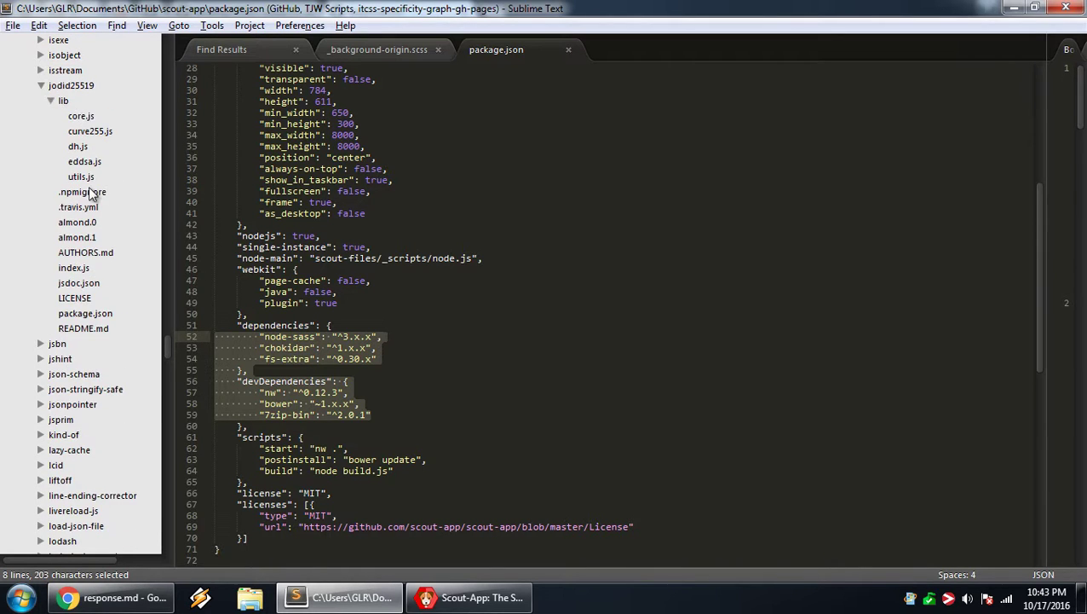
{"action": "scroll", "coordinate": [85, 192], "scroll_direction": "down", "scroll_amount": 13}
{"action": "left_click", "coordinate": [89, 192]}
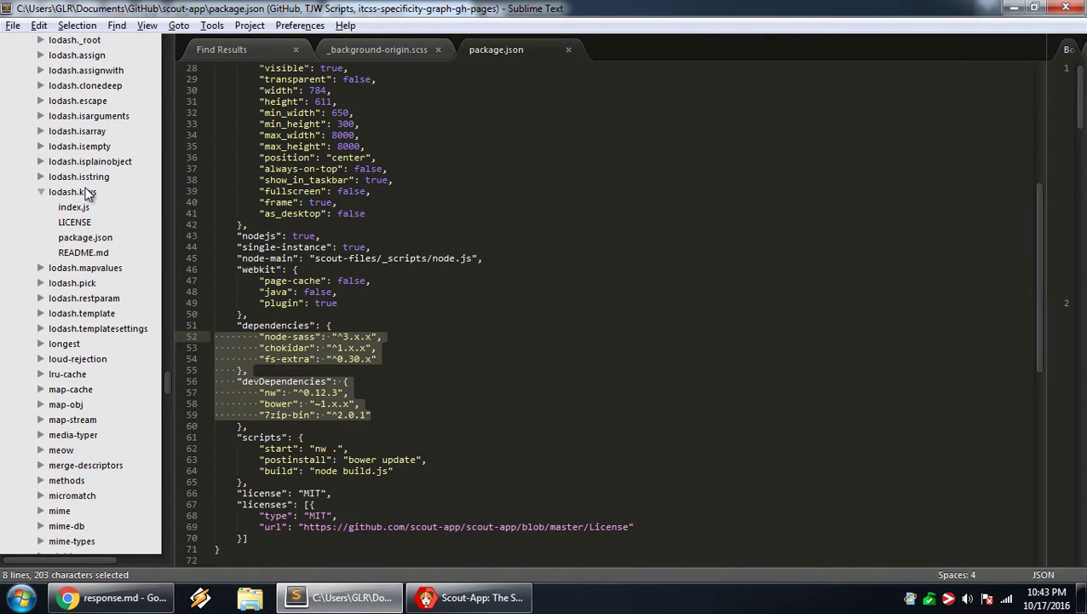
{"action": "scroll", "coordinate": [81, 192], "scroll_direction": "down", "scroll_amount": 6}
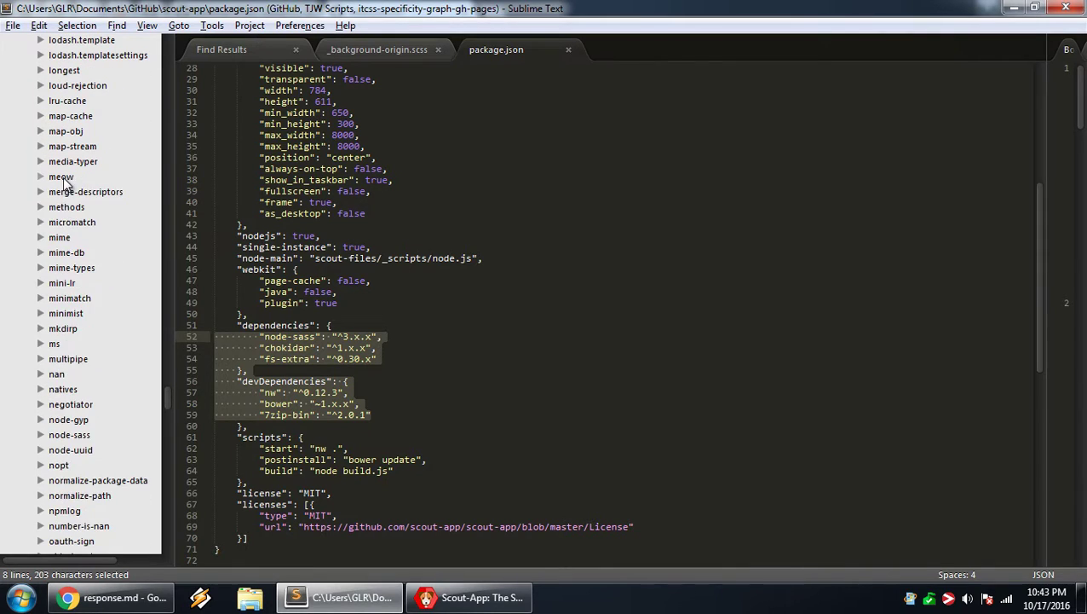
{"action": "left_click", "coordinate": [64, 176]}
{"action": "left_click", "coordinate": [81, 193]}
{"action": "left_click", "coordinate": [96, 207]}
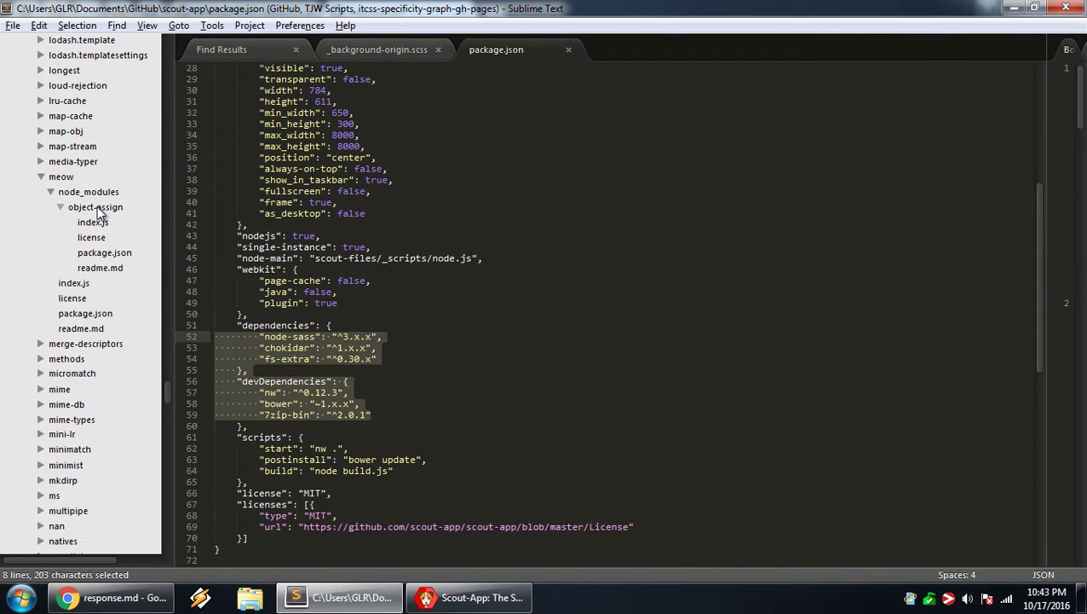
{"action": "scroll", "coordinate": [54, 252], "scroll_direction": "down", "scroll_amount": 9}
{"action": "left_click", "coordinate": [64, 239]}
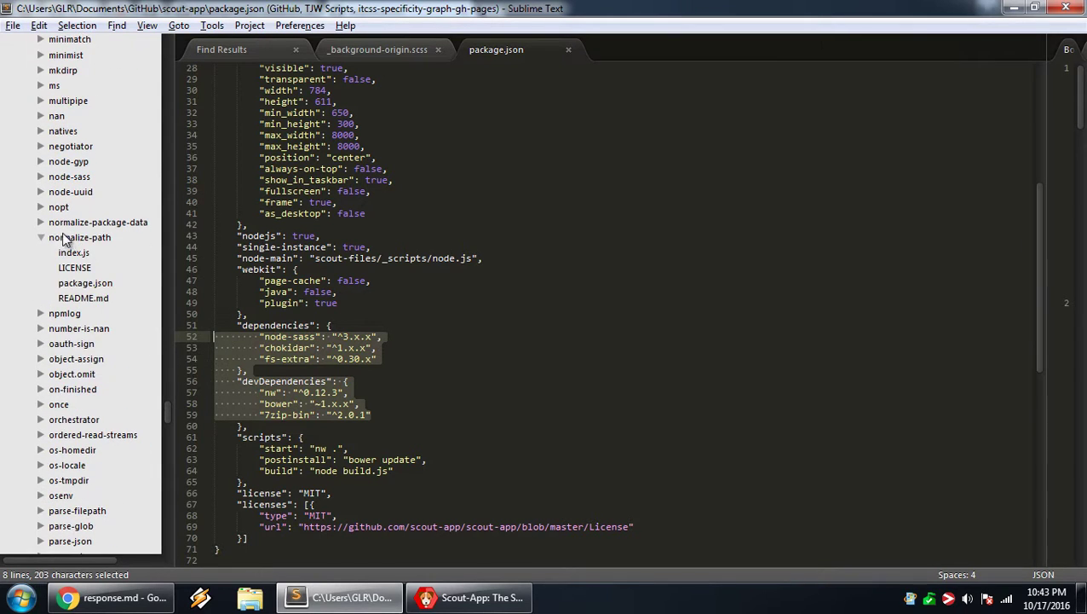
{"action": "scroll", "coordinate": [64, 238], "scroll_direction": "down", "scroll_amount": 4}
{"action": "left_click", "coordinate": [65, 238]}
{"action": "scroll", "coordinate": [65, 238], "scroll_direction": "down", "scroll_amount": 3}
{"action": "left_click", "coordinate": [66, 238]}
{"action": "scroll", "coordinate": [66, 239], "scroll_direction": "down", "scroll_amount": 3}
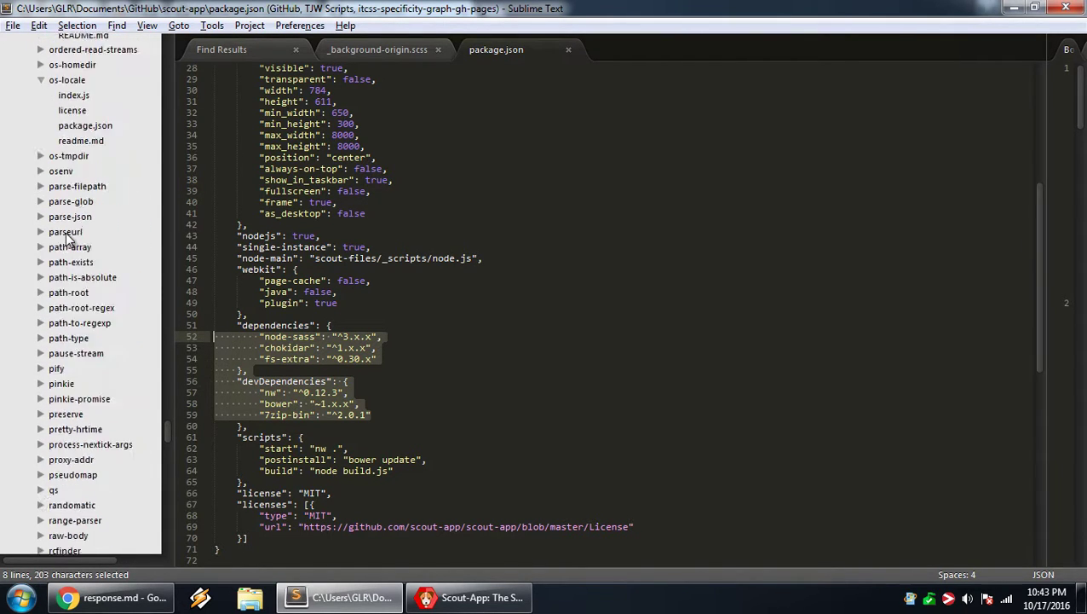
{"action": "scroll", "coordinate": [68, 241], "scroll_direction": "down", "scroll_amount": 3}
{"action": "left_click", "coordinate": [66, 238]}
{"action": "scroll", "coordinate": [68, 241], "scroll_direction": "down", "scroll_amount": 9}
{"action": "left_click", "coordinate": [66, 238]}
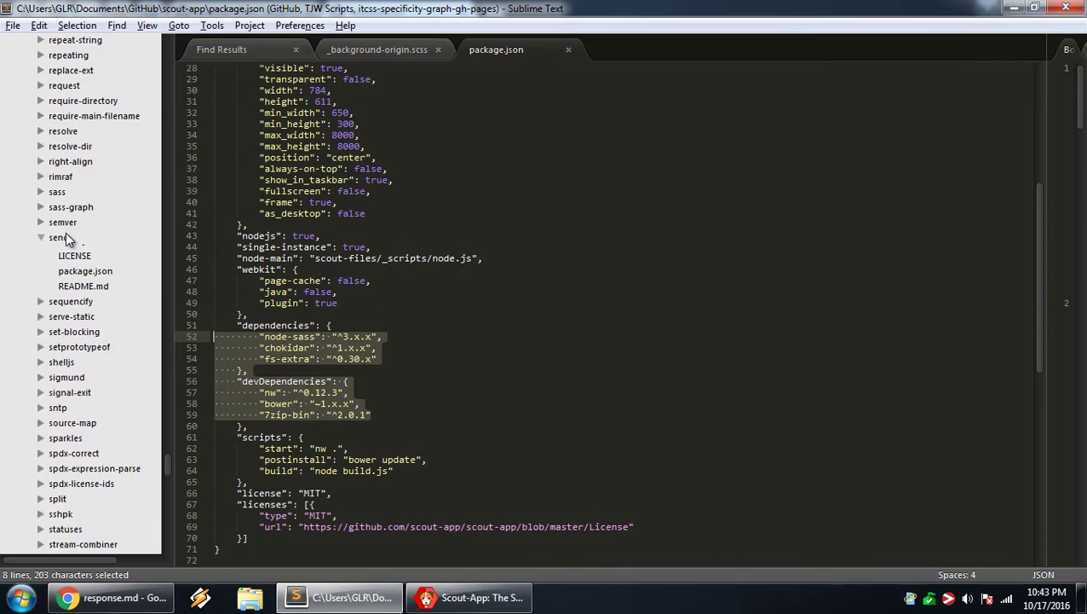
{"action": "scroll", "coordinate": [69, 239], "scroll_direction": "down", "scroll_amount": 15}
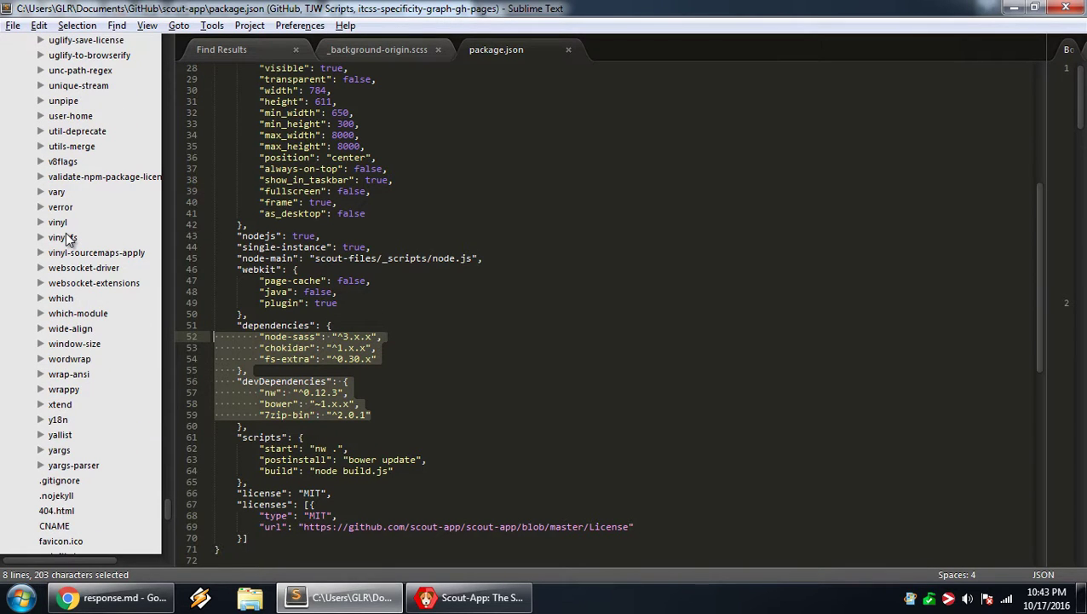
{"action": "left_click", "coordinate": [68, 238]}
{"action": "scroll", "coordinate": [68, 238], "scroll_direction": "down", "scroll_amount": 4}
{"action": "scroll", "coordinate": [68, 235], "scroll_direction": "up", "scroll_amount": 2}
Drill into vinyl-fs's nested folders: vinyl, through2, strip-bom, readable-stream, graceful-fs, clone, src and dest
{"action": "left_click", "coordinate": [56, 177]}
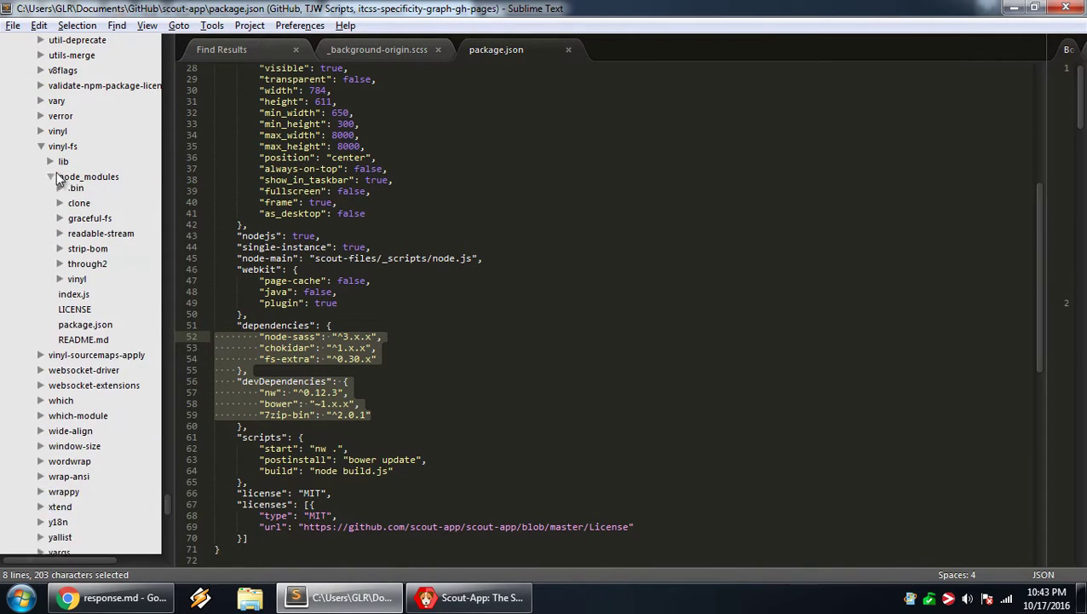
{"action": "left_click", "coordinate": [50, 161]}
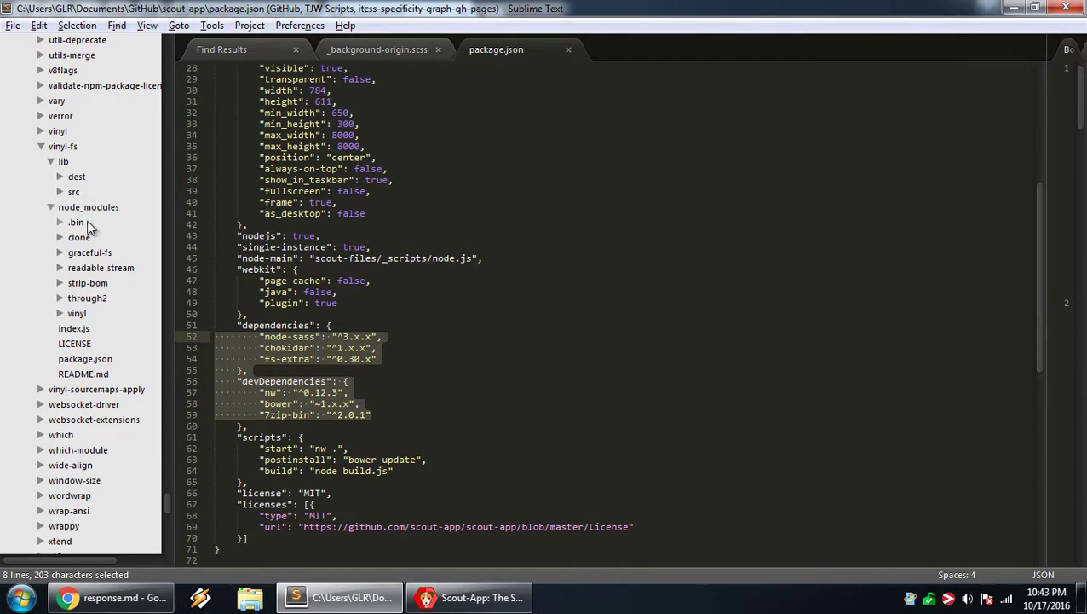
{"action": "left_click", "coordinate": [76, 313]}
{"action": "left_click", "coordinate": [84, 329]}
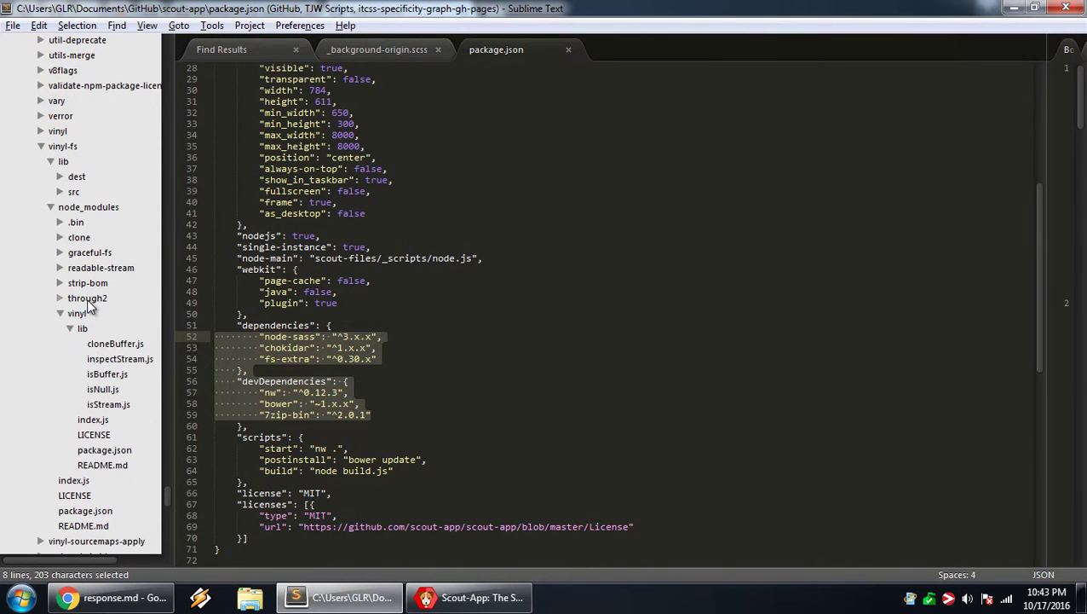
{"action": "left_click", "coordinate": [89, 300]}
{"action": "left_click", "coordinate": [92, 283]}
{"action": "left_click", "coordinate": [90, 266]}
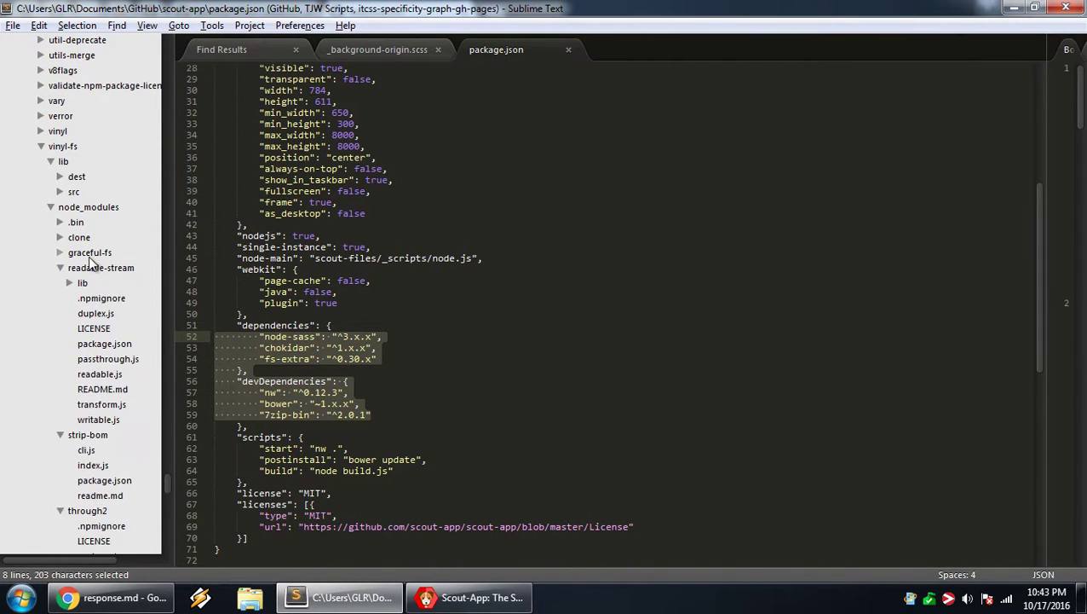
{"action": "left_click", "coordinate": [88, 253]}
{"action": "left_click", "coordinate": [83, 418]}
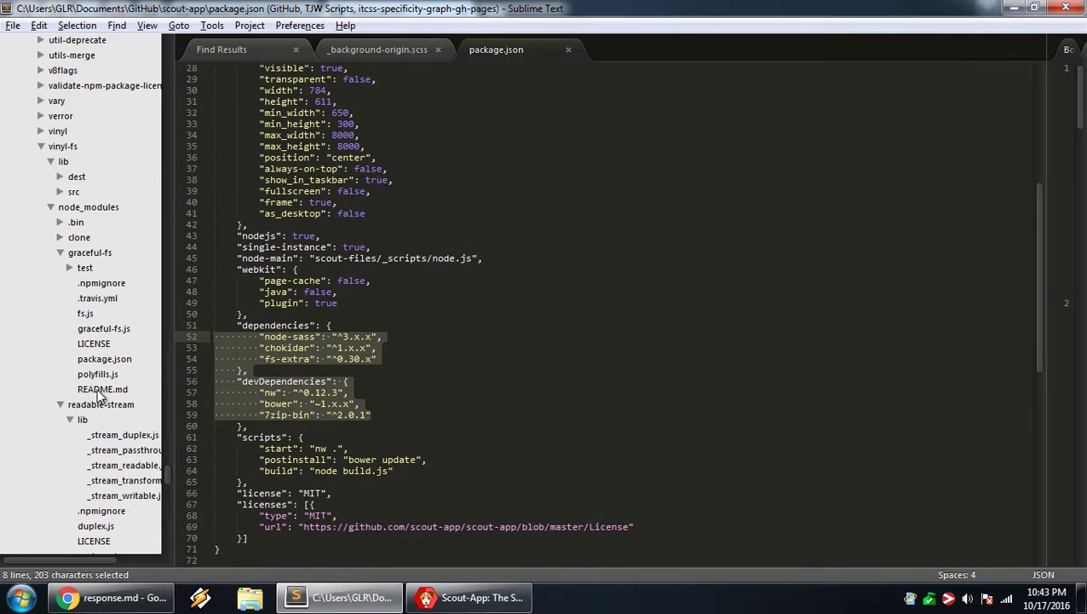
{"action": "left_click", "coordinate": [85, 267]}
{"action": "left_click", "coordinate": [77, 238]}
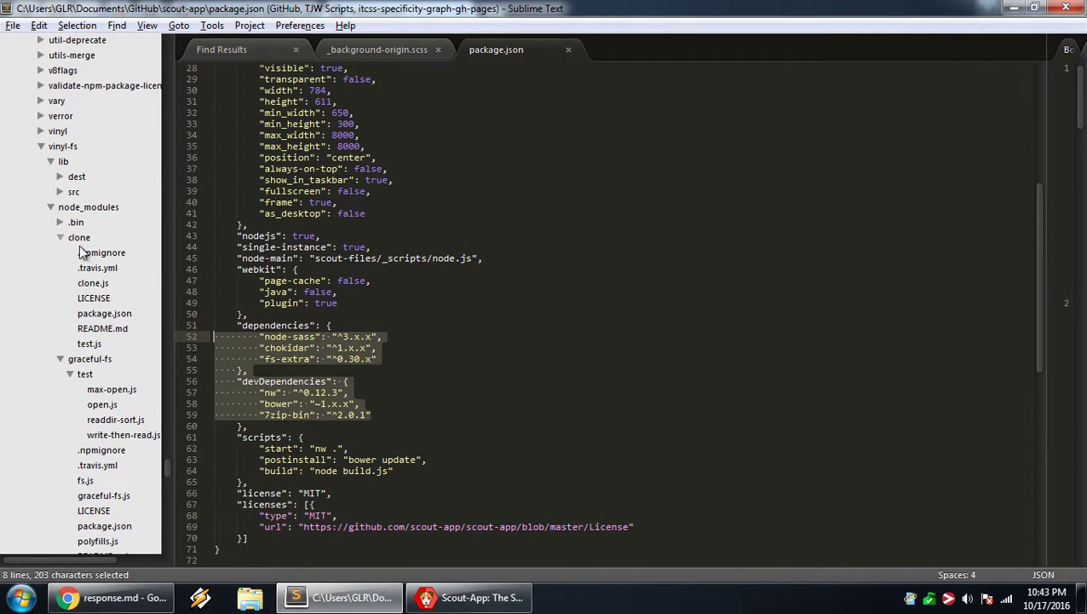
{"action": "left_click", "coordinate": [76, 223]}
{"action": "left_click", "coordinate": [74, 191]}
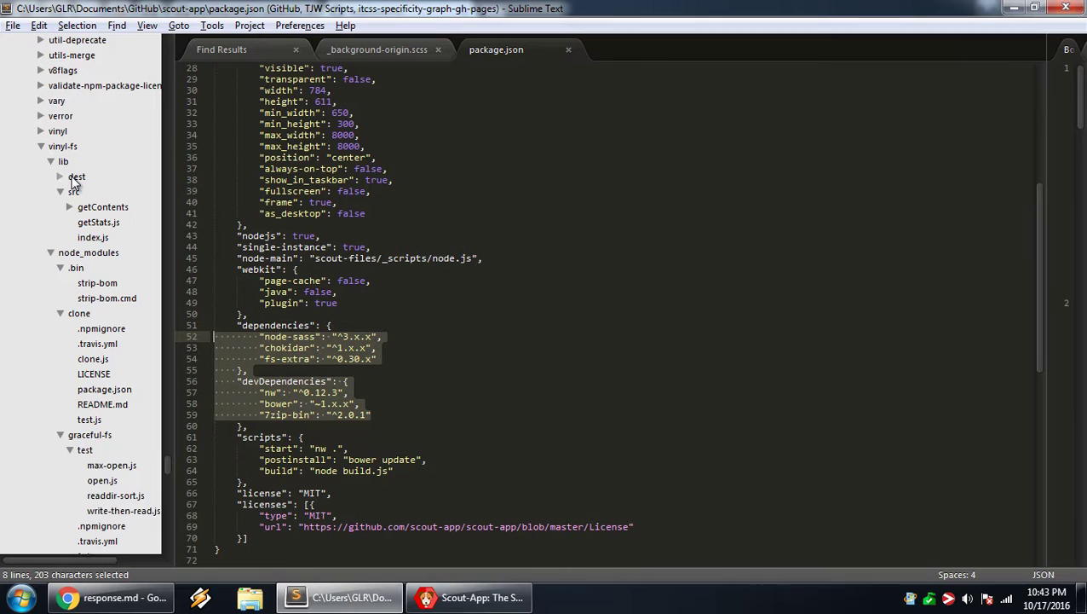
{"action": "left_click", "coordinate": [75, 178]}
{"action": "left_click", "coordinate": [94, 238]}
{"action": "left_click", "coordinate": [72, 191]}
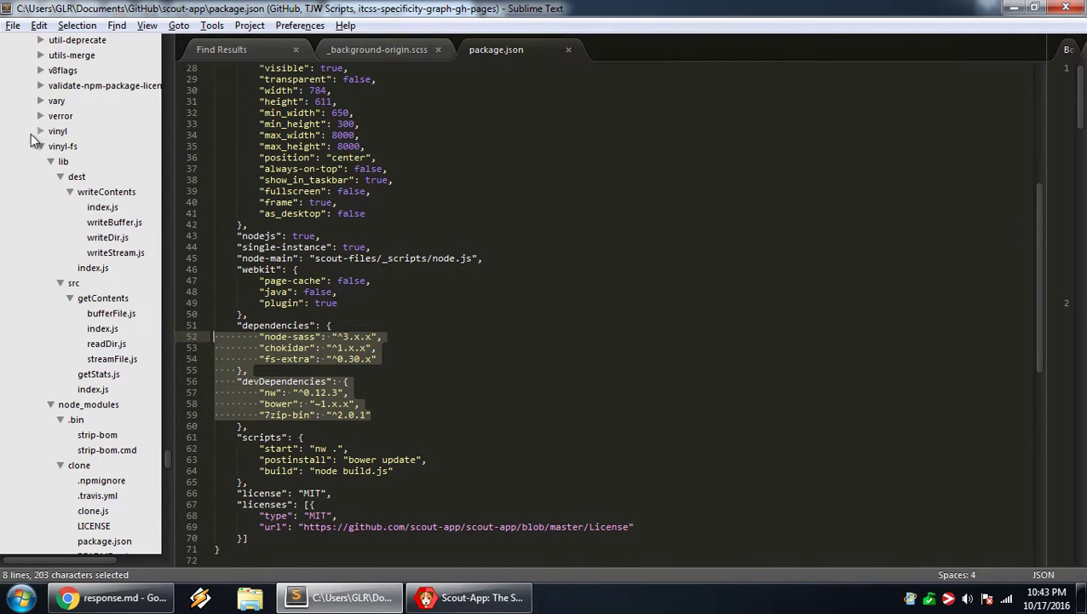
Collapse the website's node_modules folder and clear the package.json selection
{"action": "scroll", "coordinate": [86, 264], "scroll_direction": "down", "scroll_amount": 15}
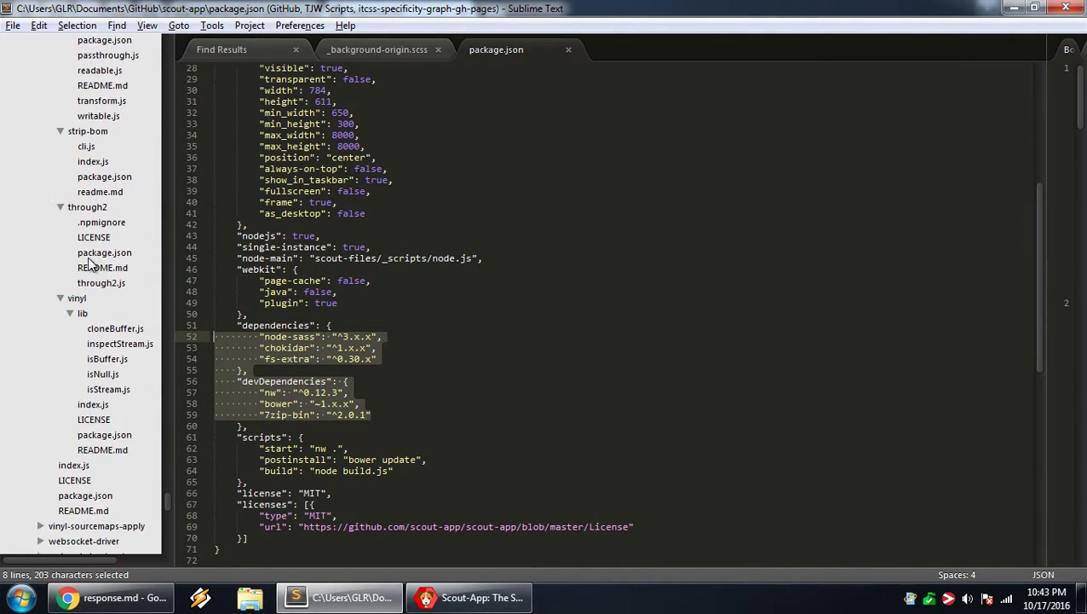
{"action": "scroll", "coordinate": [90, 266], "scroll_direction": "down", "scroll_amount": 12}
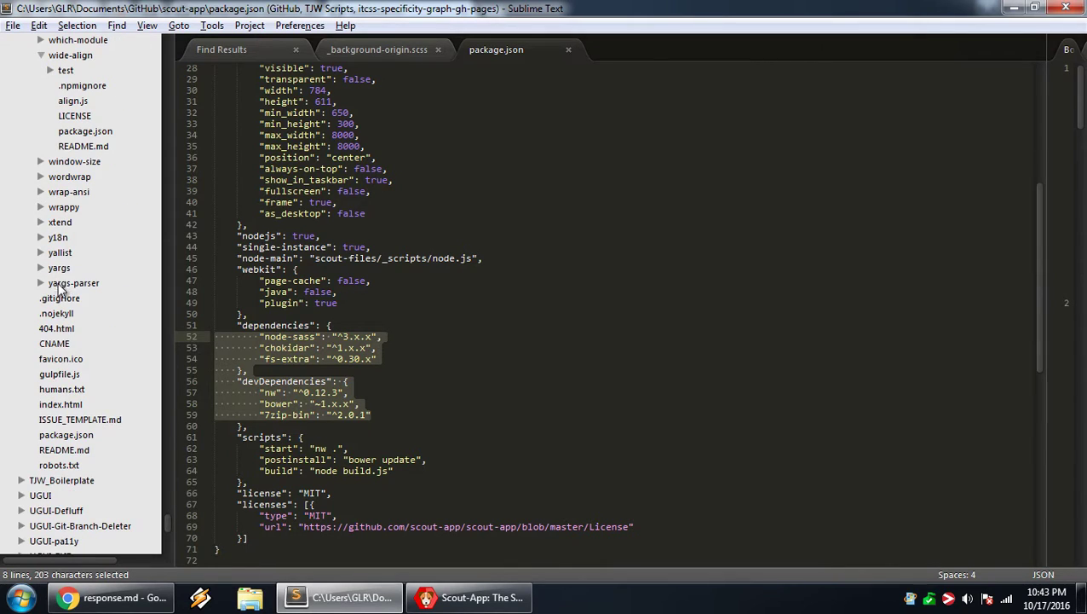
{"action": "left_click_drag", "start_coordinate": [168, 524], "coordinate": [182, 58]}
{"action": "left_click", "coordinate": [41, 497]}
{"action": "scroll", "coordinate": [60, 498], "scroll_direction": "down", "scroll_amount": 5}
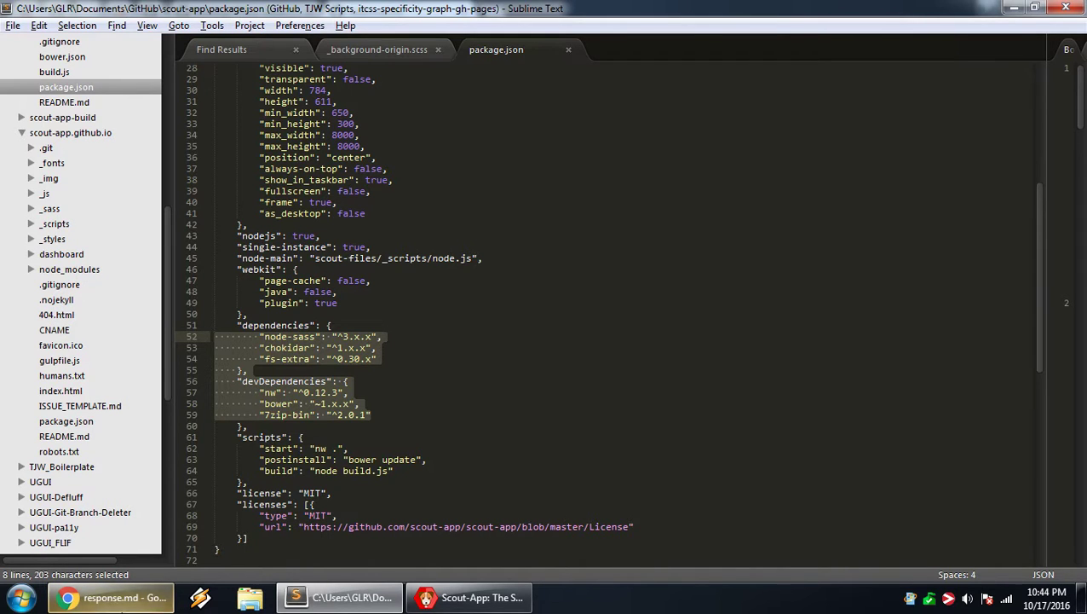
{"action": "left_click", "coordinate": [408, 391]}
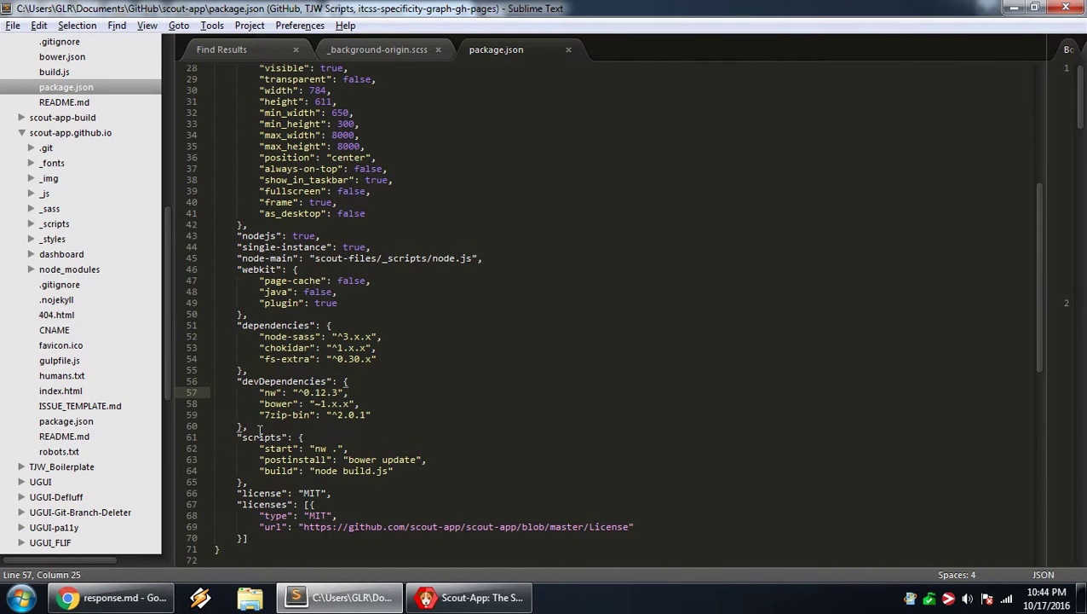
Select package.json lines 51–60, review the Redesign FTUX issue, then bring Scout-App forward
{"action": "left_click_drag", "start_coordinate": [259, 430], "coordinate": [237, 326]}
{"action": "left_click", "coordinate": [110, 597]}
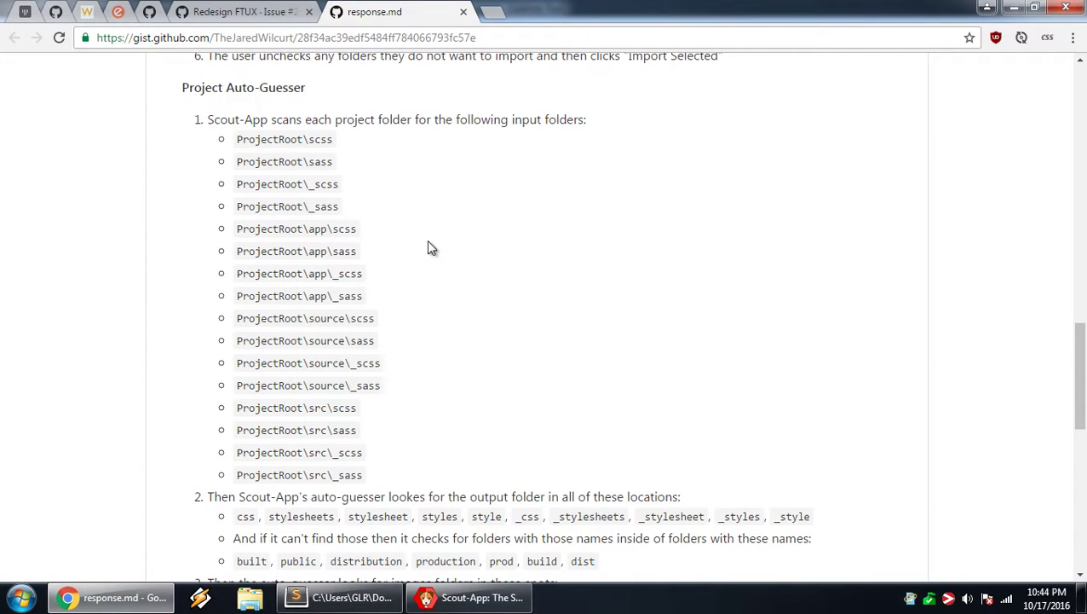
{"action": "left_click", "coordinate": [256, 12]}
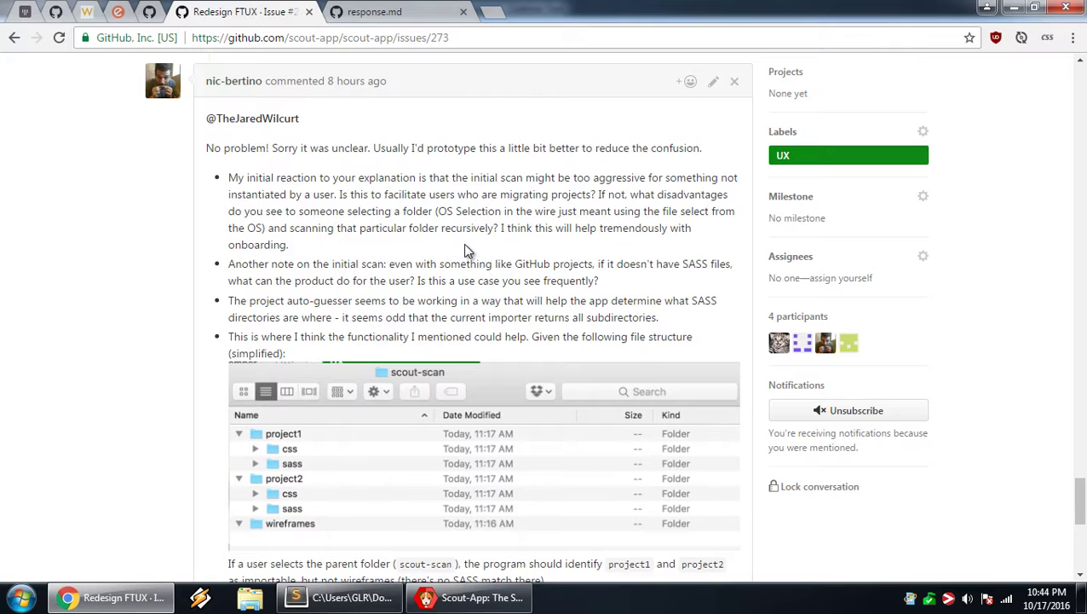
{"action": "left_click", "coordinate": [473, 597]}
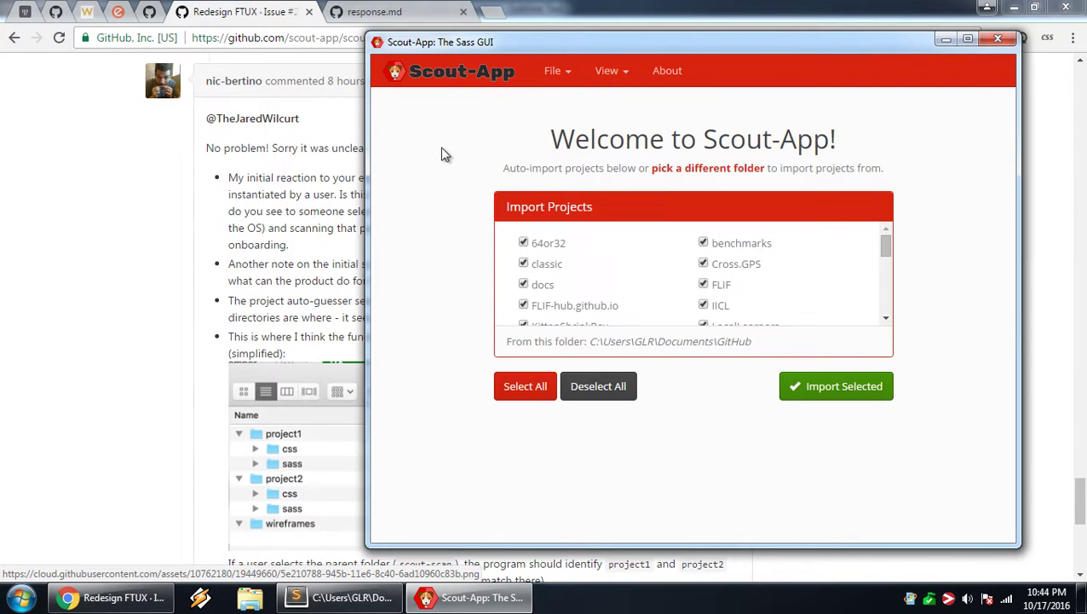
Scroll the Import Projects list to its end, select a folder path, then return to response.md
{"action": "left_click_drag", "start_coordinate": [886, 248], "coordinate": [885, 306]}
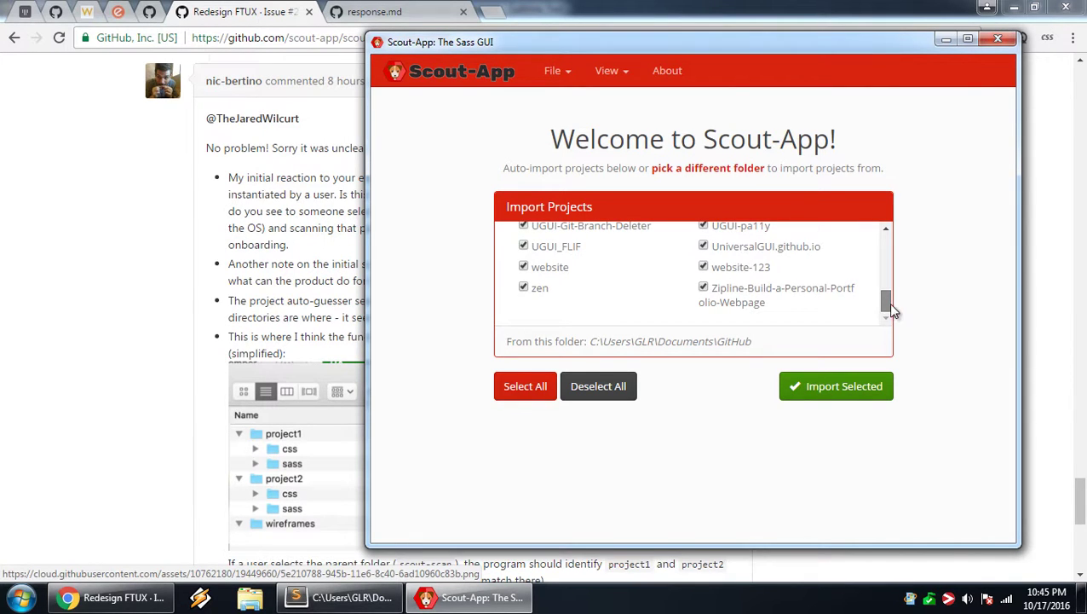
{"action": "left_click_drag", "start_coordinate": [758, 342], "coordinate": [588, 337]}
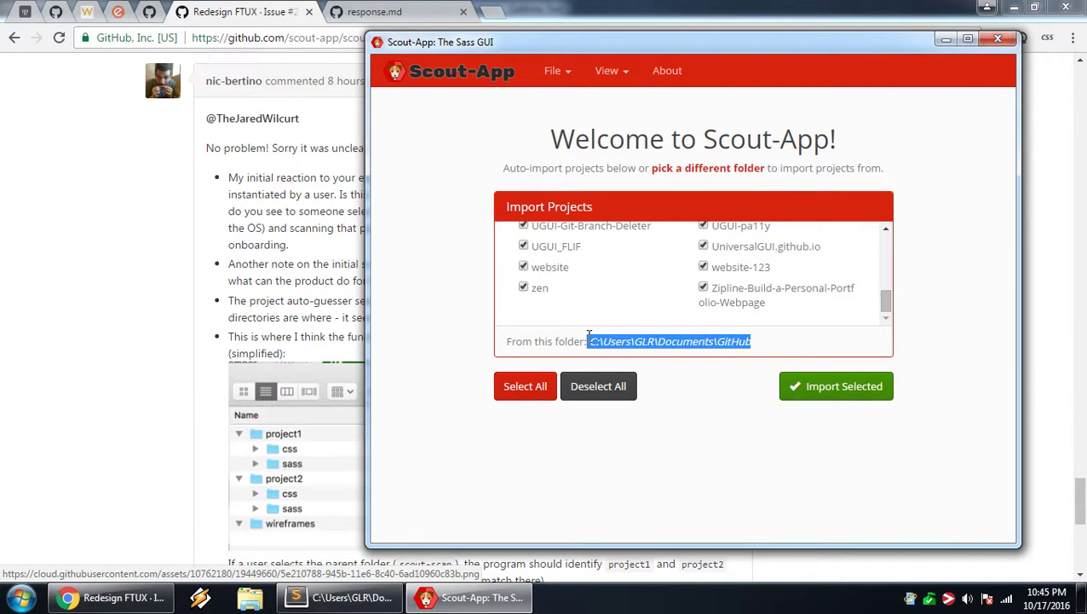
{"action": "left_click", "coordinate": [399, 11]}
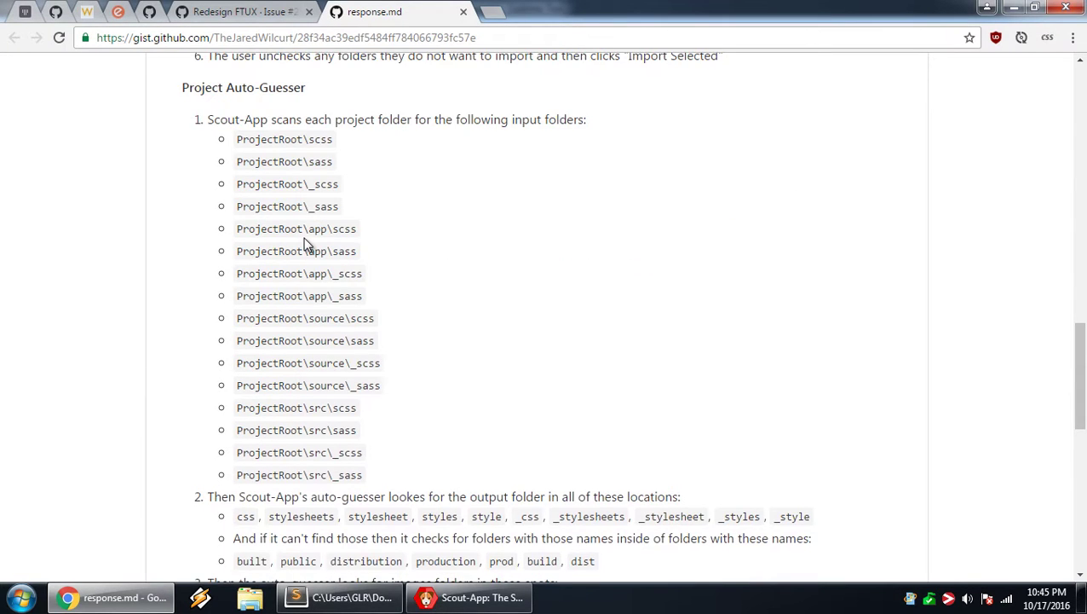
Highlight the first six scanned directory paths in the gist and compare with Scout-App
{"action": "scroll", "coordinate": [304, 238], "scroll_direction": "up", "scroll_amount": 12}
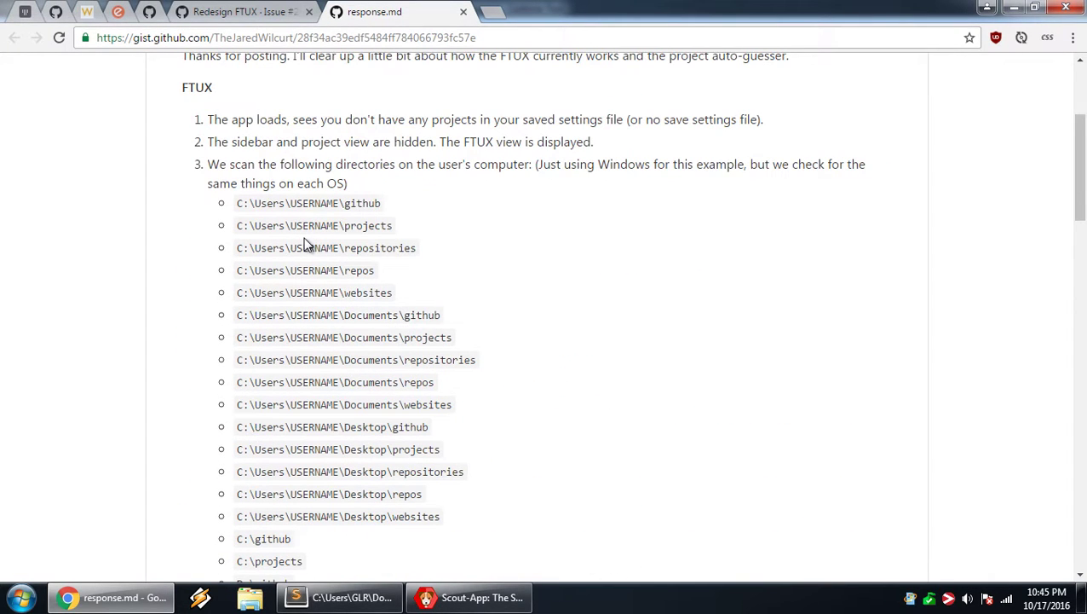
{"action": "scroll", "coordinate": [359, 296], "scroll_direction": "down", "scroll_amount": 1}
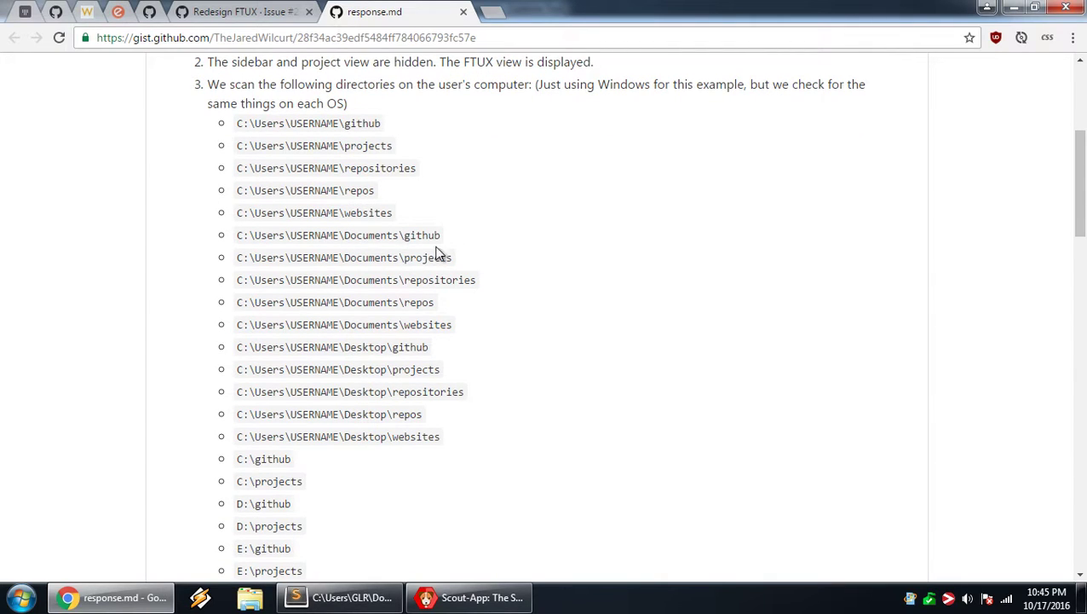
{"action": "left_click_drag", "start_coordinate": [445, 239], "coordinate": [238, 126]}
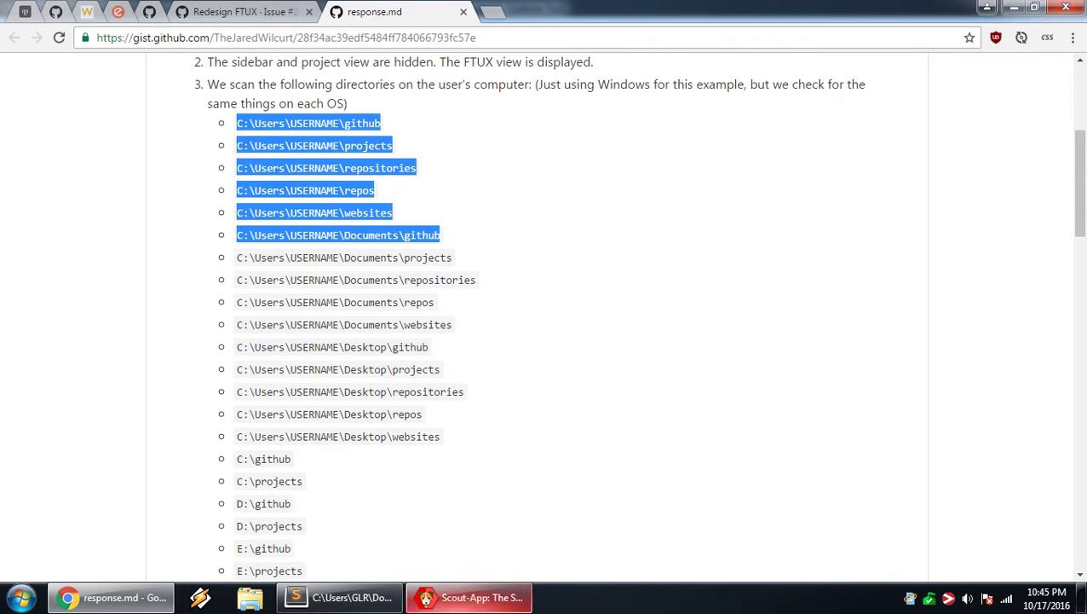
{"action": "left_click", "coordinate": [469, 596]}
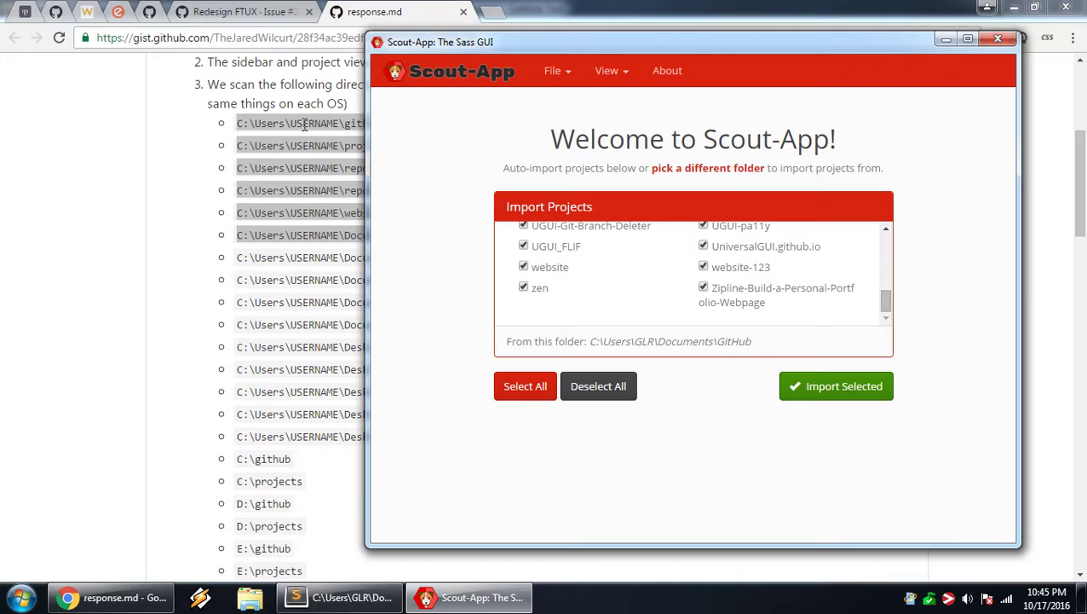
{"action": "left_click", "coordinate": [311, 336]}
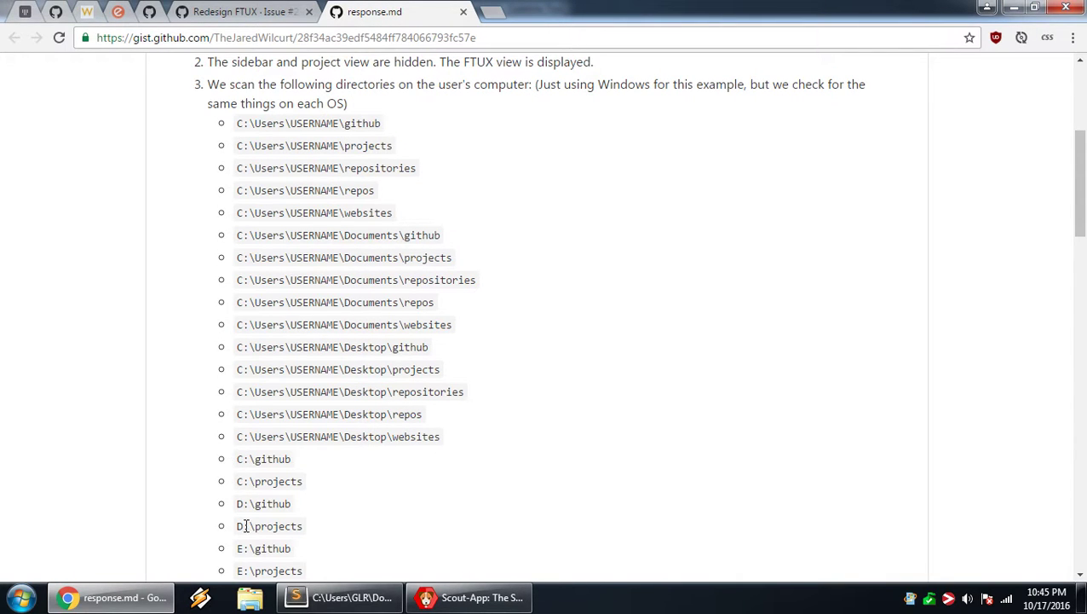
Highlight the C:, D:, E: through M: and N:\projects paths, then bring Scout-App forward
{"action": "scroll", "coordinate": [246, 522], "scroll_direction": "down", "scroll_amount": 1}
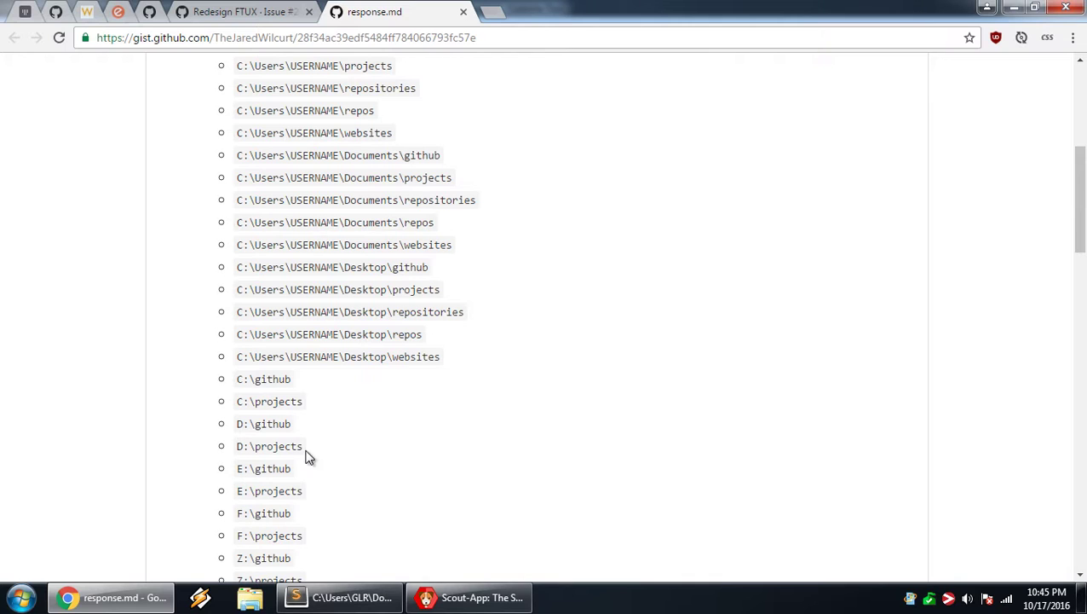
{"action": "left_click_drag", "start_coordinate": [305, 450], "coordinate": [235, 197]}
{"action": "scroll", "coordinate": [282, 426], "scroll_direction": "down", "scroll_amount": 1}
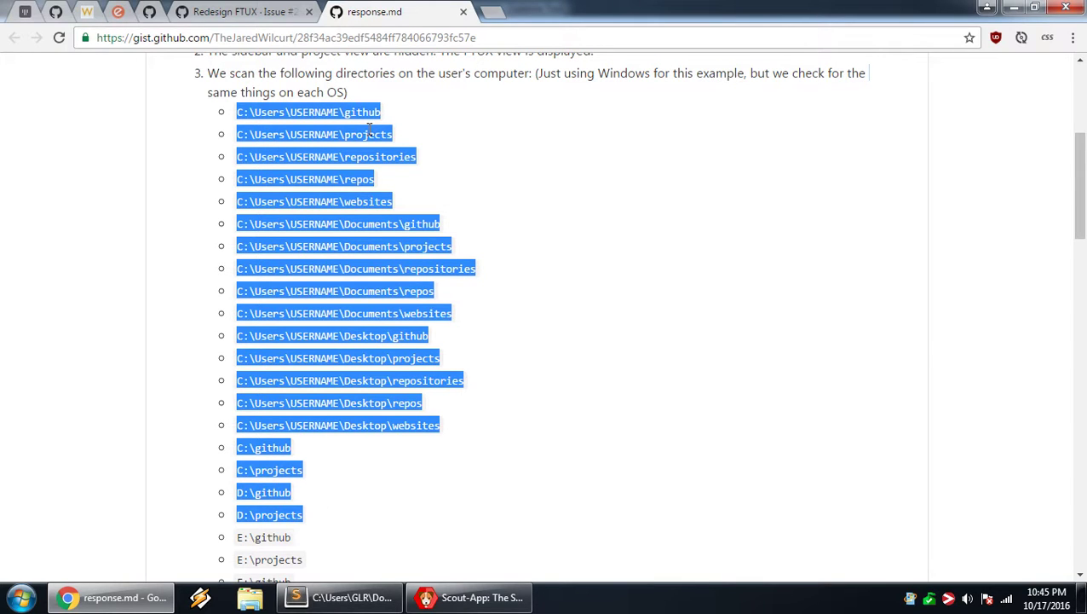
{"action": "scroll", "coordinate": [294, 363], "scroll_direction": "down", "scroll_amount": 3}
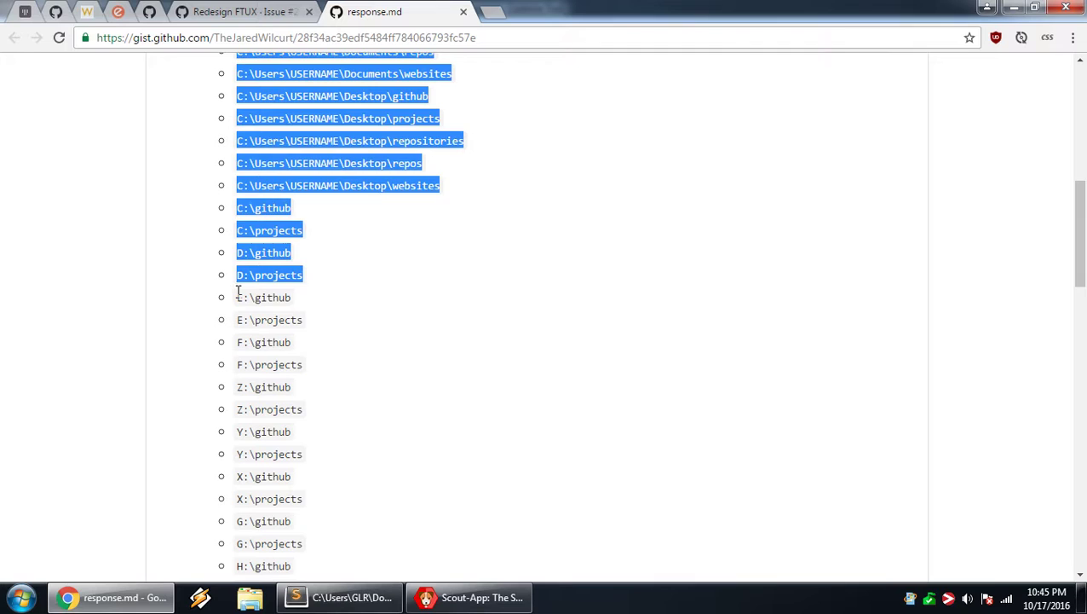
{"action": "left_click_drag", "start_coordinate": [238, 292], "coordinate": [311, 514]}
{"action": "scroll", "coordinate": [302, 366], "scroll_direction": "down", "scroll_amount": 2}
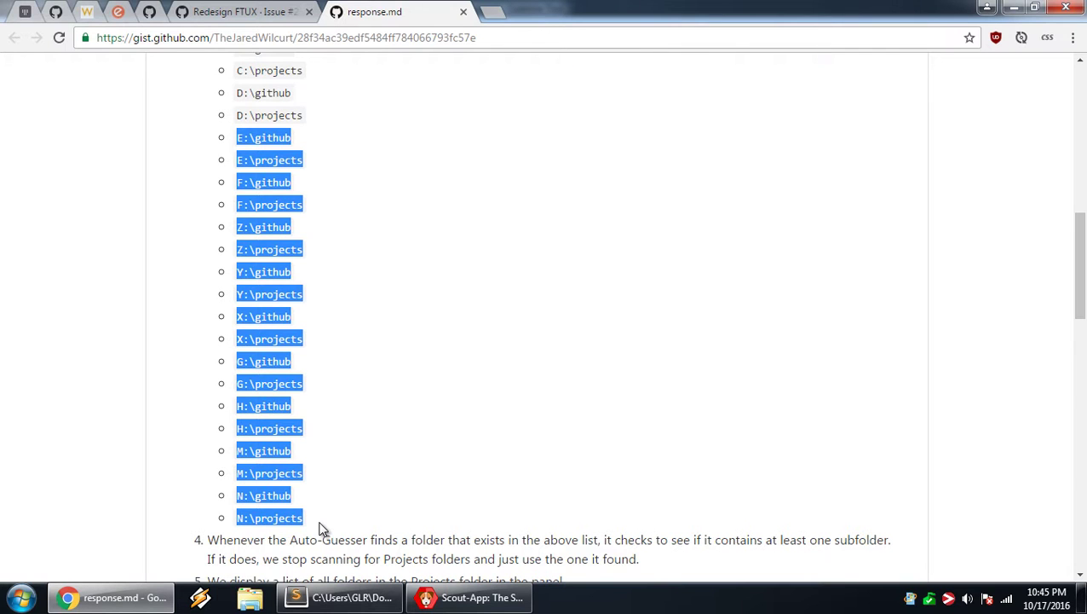
{"action": "left_click_drag", "start_coordinate": [305, 518], "coordinate": [307, 240]}
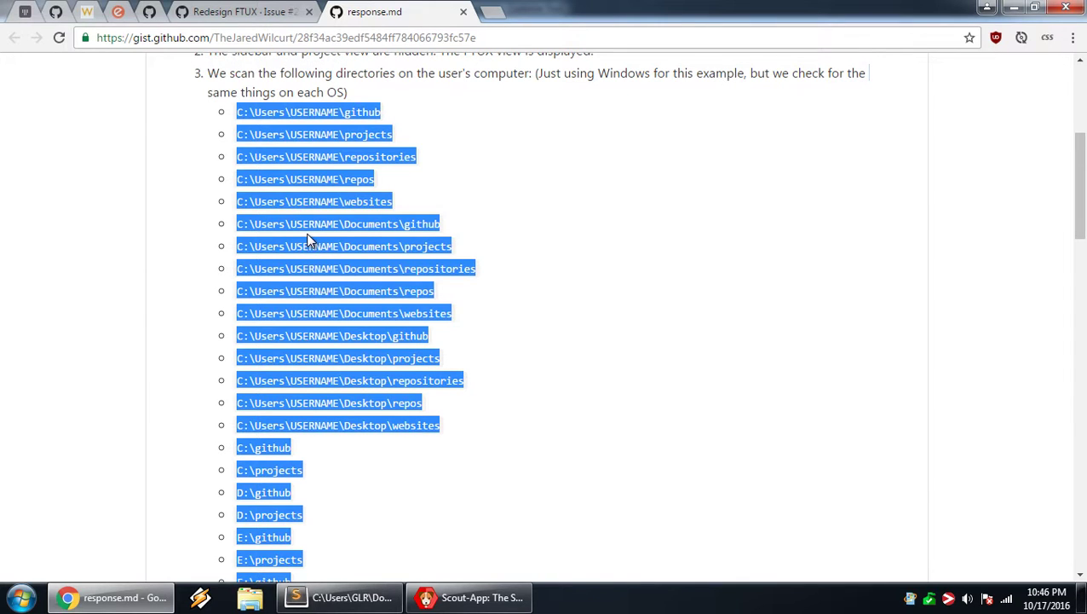
{"action": "left_click", "coordinate": [308, 240]}
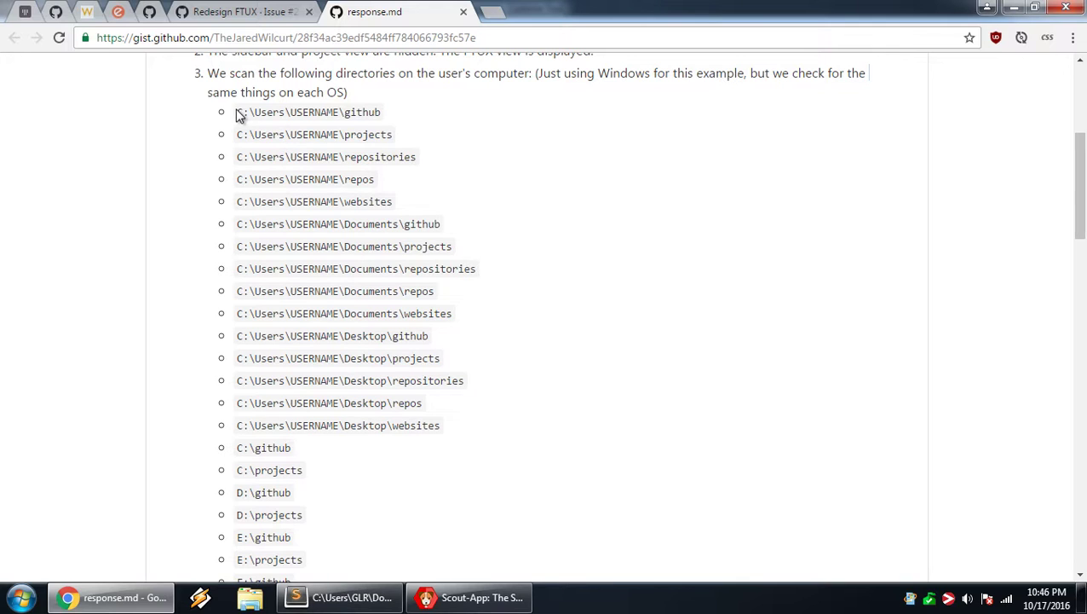
{"action": "left_click", "coordinate": [469, 597]}
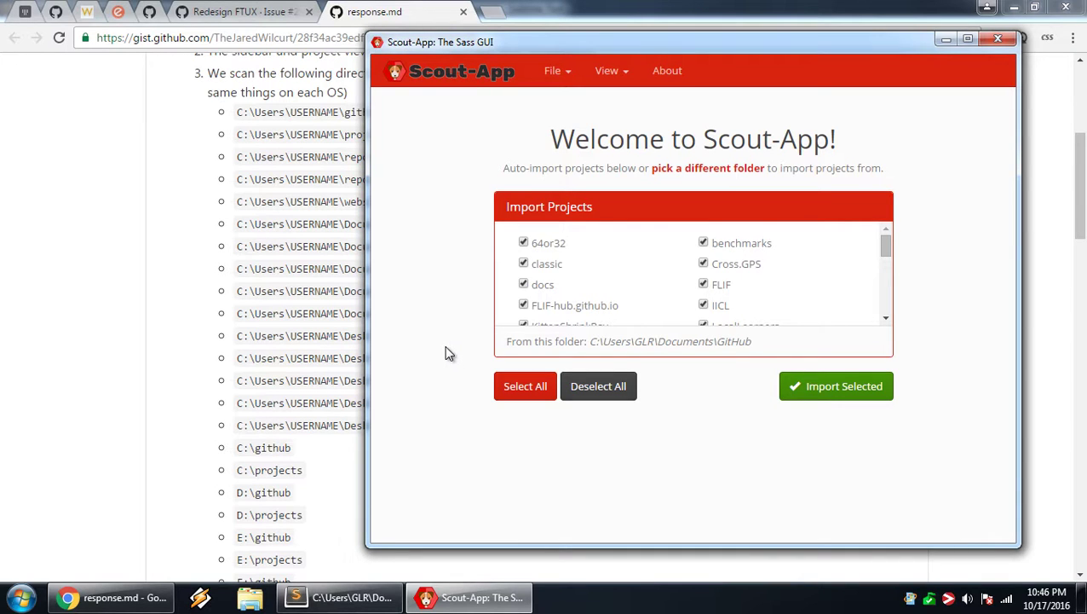
Highlight 'folder recursively?' in the Redesign FTUX comment, then bring the Scout-App import window forward
{"action": "left_click", "coordinate": [357, 224]}
{"action": "left_click", "coordinate": [240, 10]}
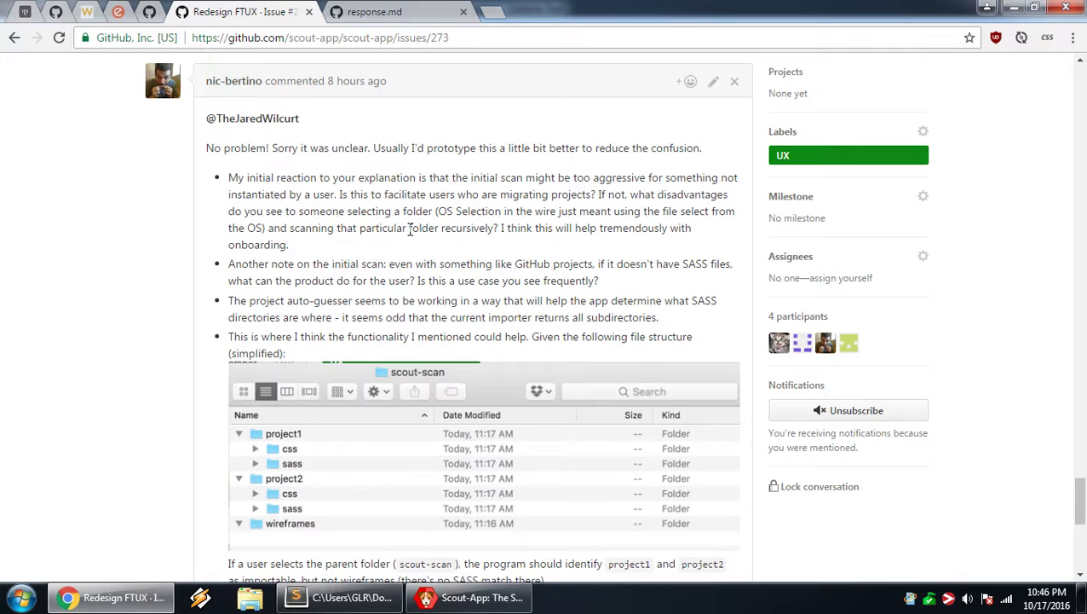
{"action": "left_click_drag", "start_coordinate": [410, 228], "coordinate": [497, 228]}
{"action": "left_click", "coordinate": [472, 597]}
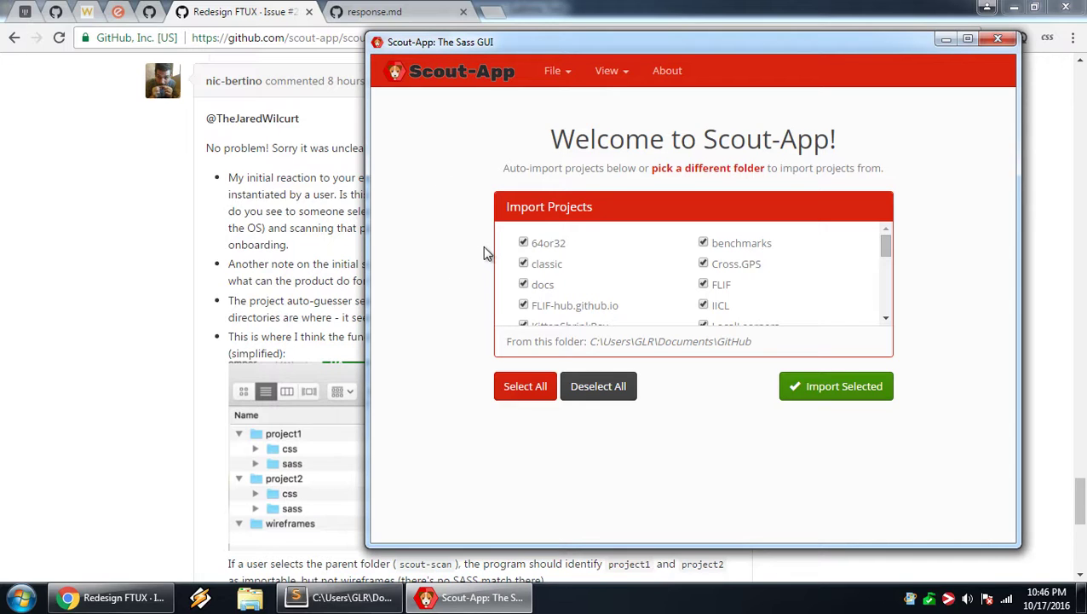
Highlight 'recursively?', the initial-scan bullet and 'SASS files' in the issue comment
{"action": "left_click", "coordinate": [338, 255]}
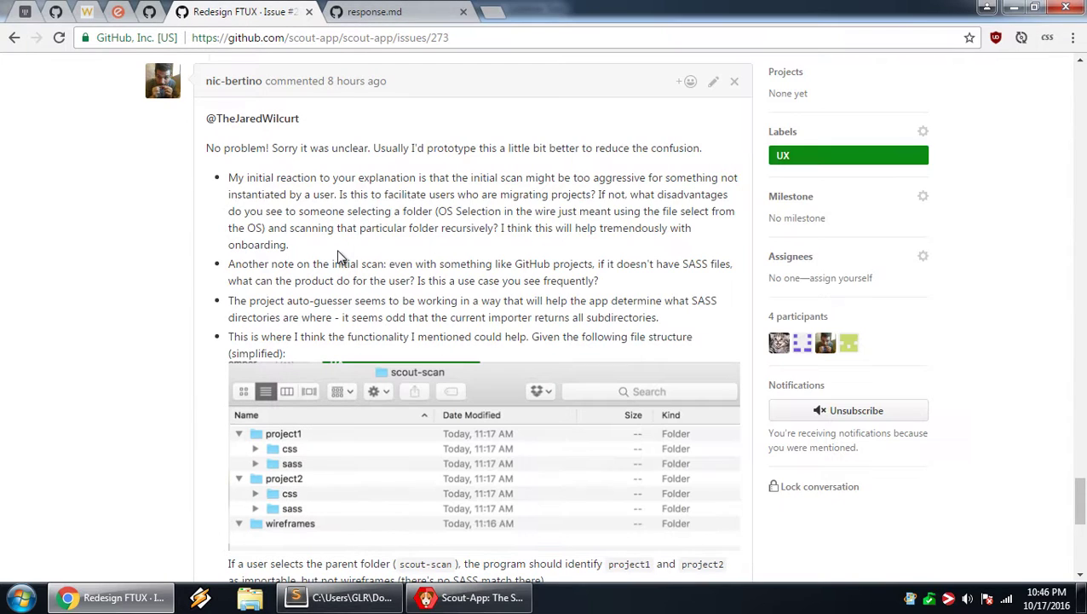
{"action": "left_click_drag", "start_coordinate": [441, 229], "coordinate": [503, 227]}
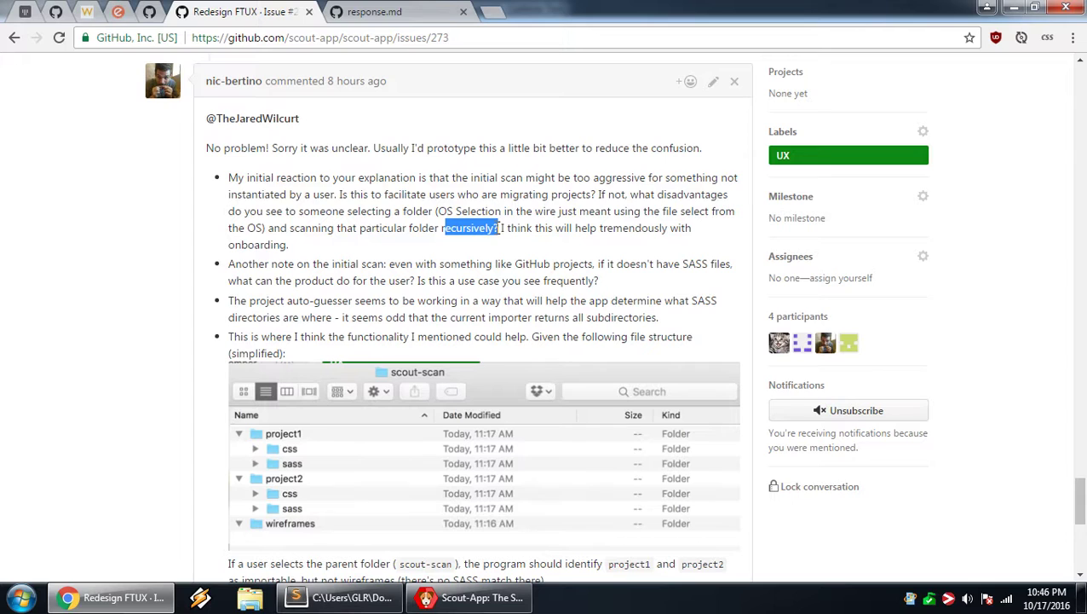
{"action": "left_click", "coordinate": [444, 234]}
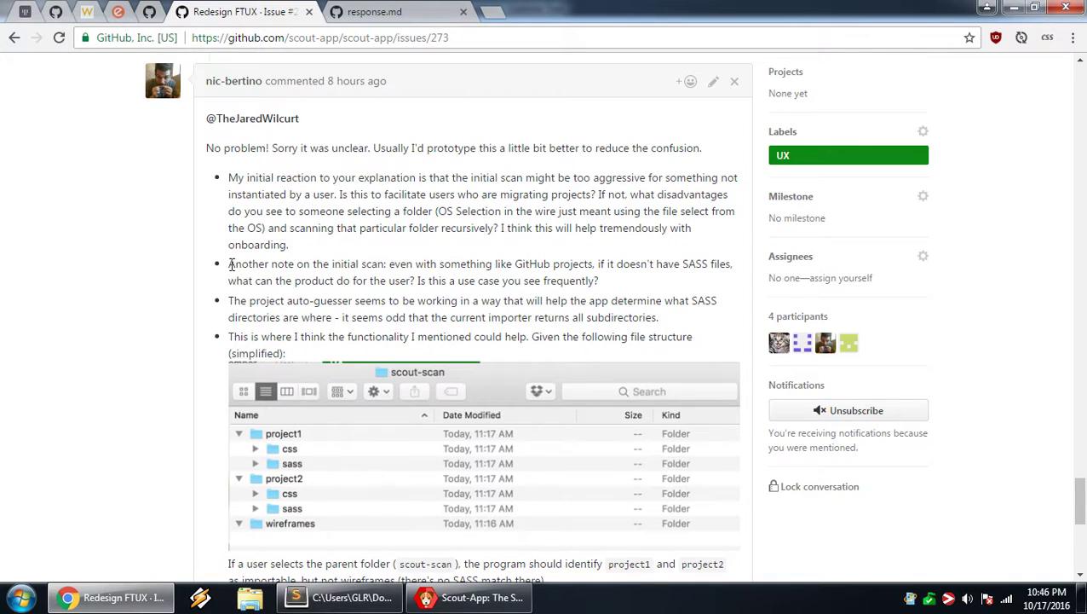
{"action": "left_click_drag", "start_coordinate": [228, 265], "coordinate": [604, 279]}
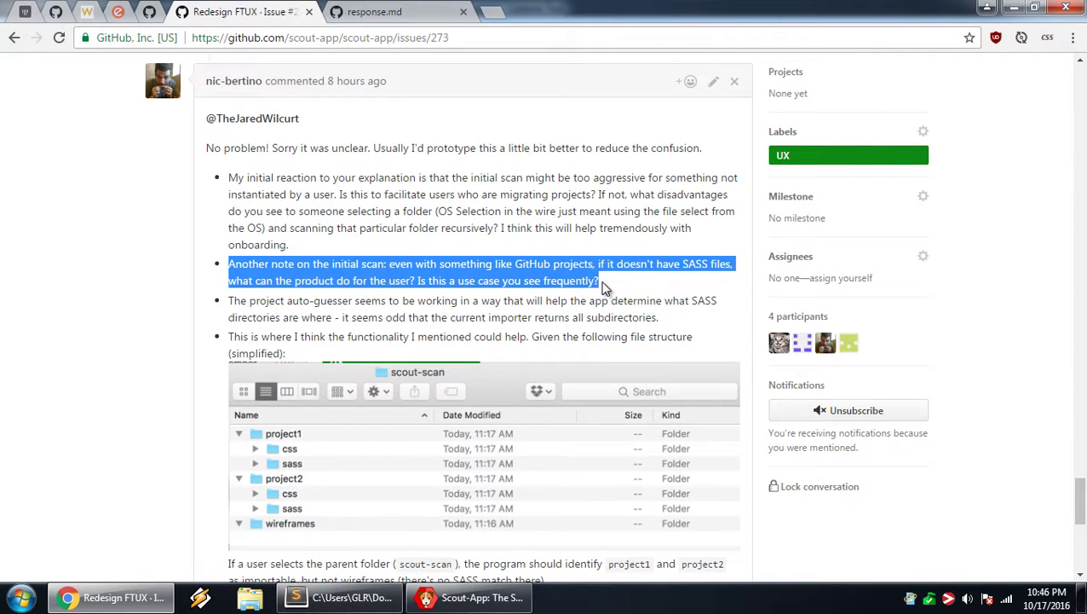
{"action": "left_click", "coordinate": [604, 288]}
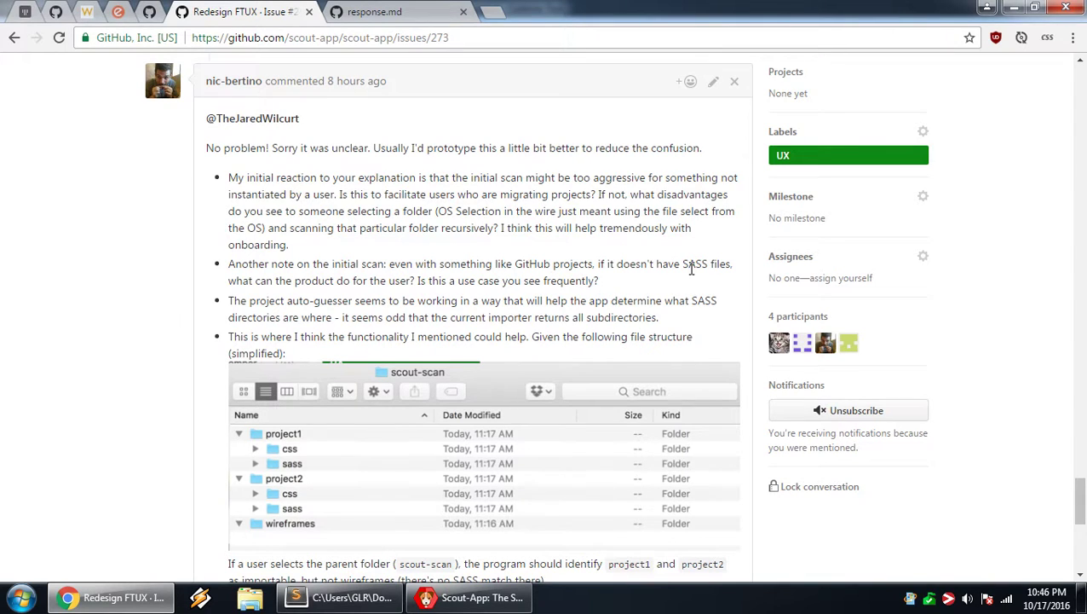
{"action": "left_click_drag", "start_coordinate": [682, 267], "coordinate": [733, 268]}
{"action": "left_click", "coordinate": [723, 269]}
Highlight the gist's ProjectRoot input folders, then uncheck every project in Scout-App's import list
{"action": "left_click", "coordinate": [414, 12]}
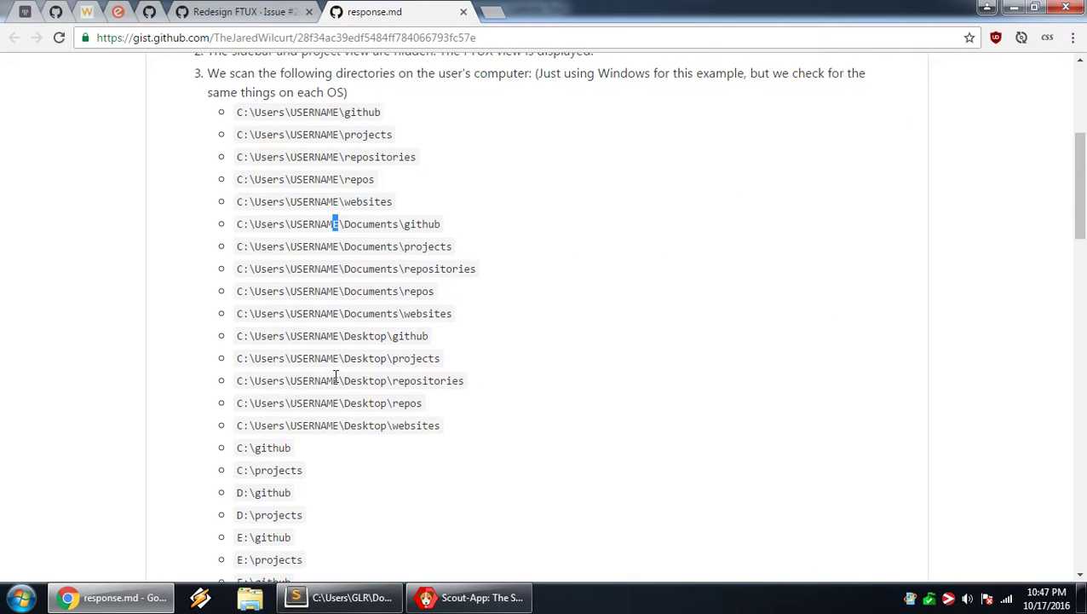
{"action": "scroll", "coordinate": [336, 375], "scroll_direction": "down", "scroll_amount": 10}
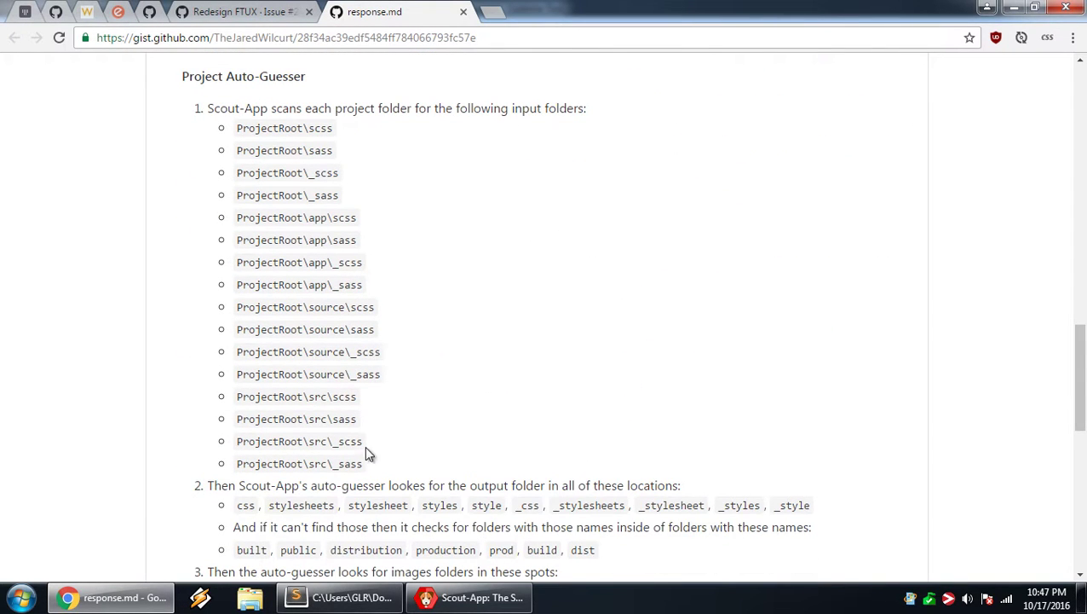
{"action": "left_click_drag", "start_coordinate": [367, 453], "coordinate": [231, 128]}
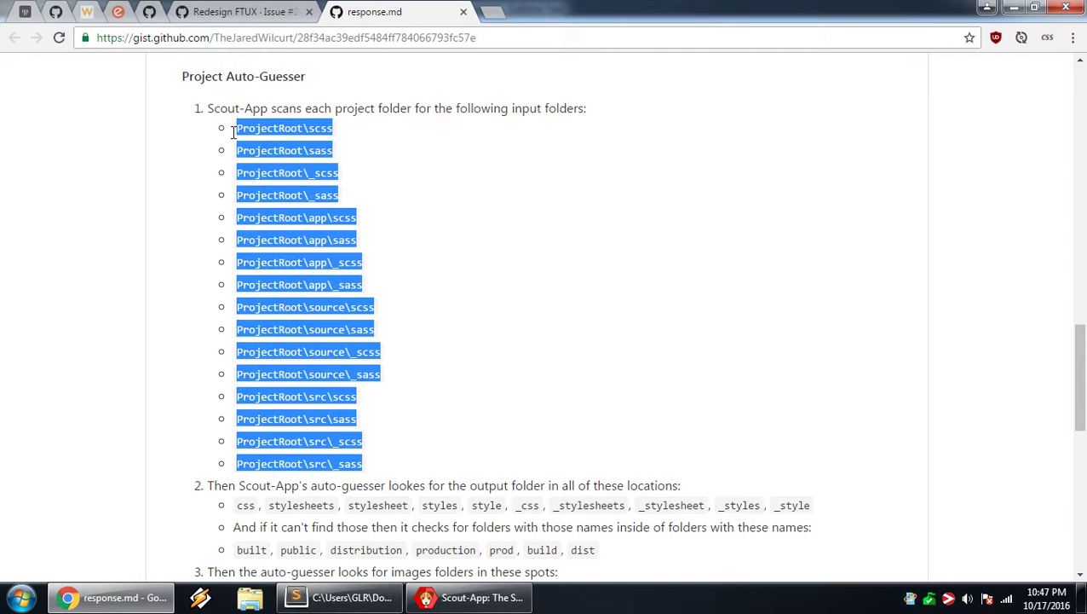
{"action": "left_click", "coordinate": [274, 14]}
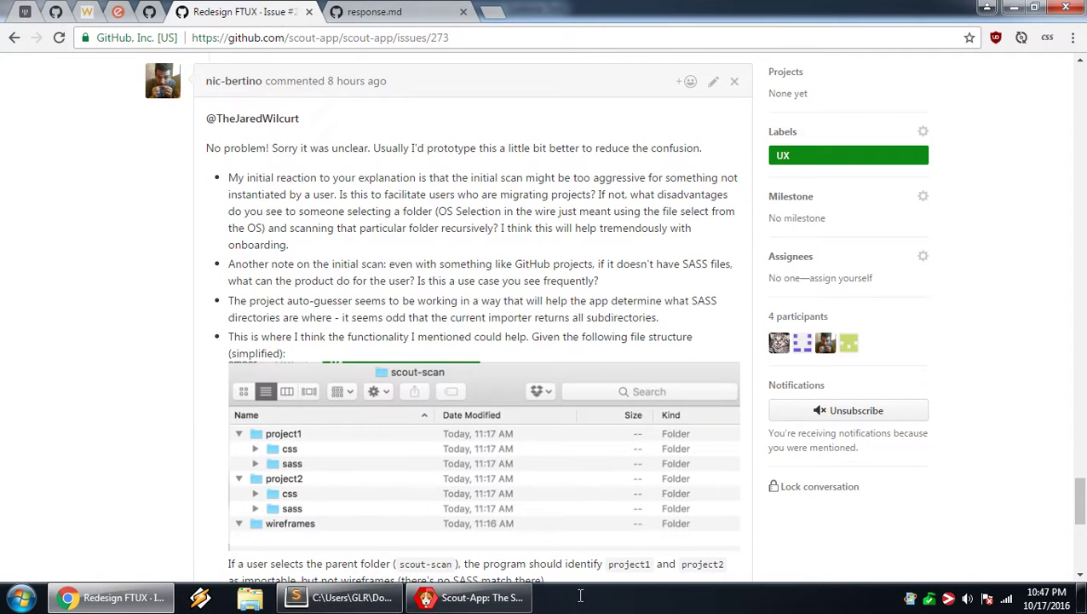
{"action": "left_click", "coordinate": [478, 597]}
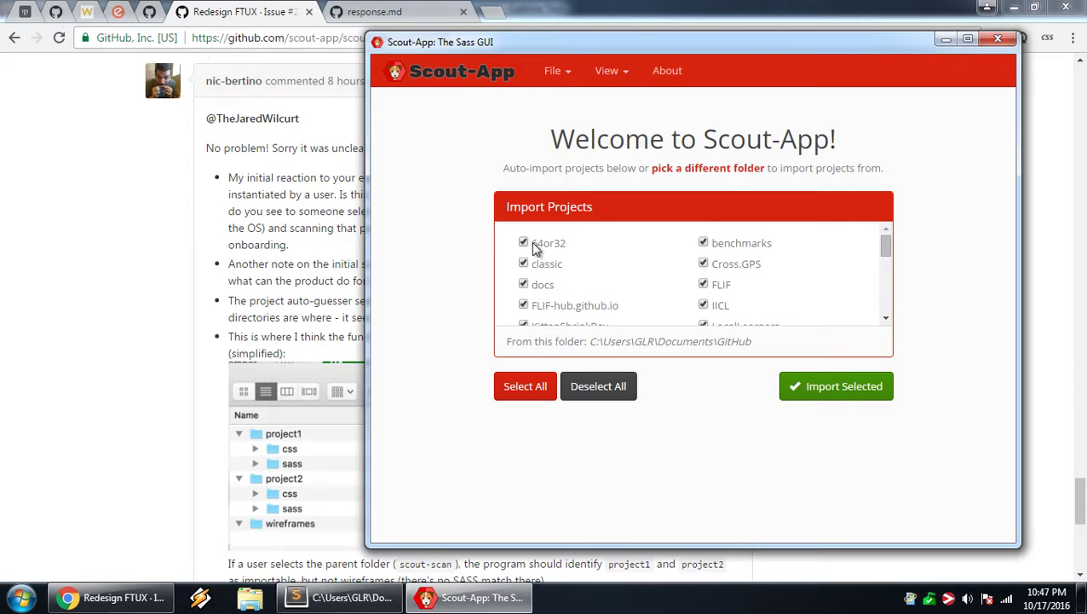
{"action": "left_click", "coordinate": [599, 385]}
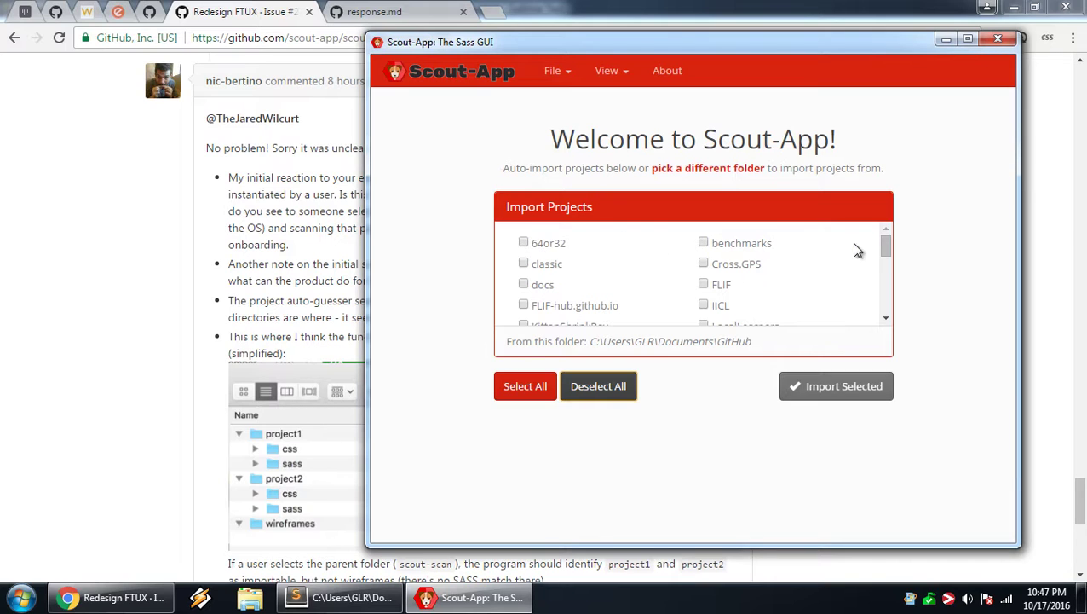
{"action": "left_click_drag", "start_coordinate": [887, 247], "coordinate": [887, 322]}
{"action": "left_click_drag", "start_coordinate": [754, 341], "coordinate": [590, 341]}
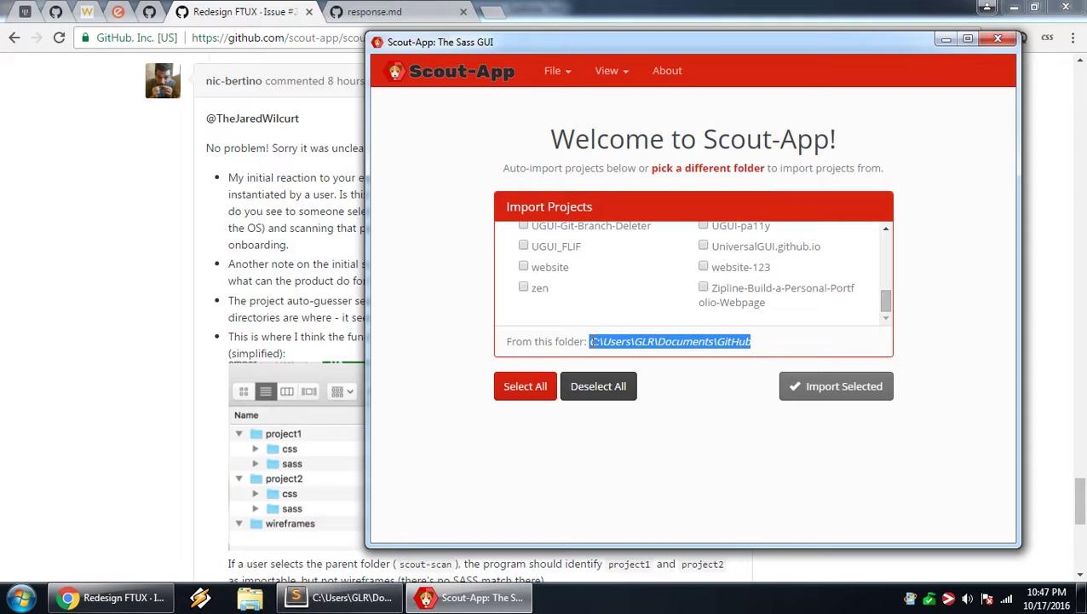
{"action": "scroll", "coordinate": [685, 270], "scroll_direction": "up", "scroll_amount": 10}
{"action": "left_click", "coordinate": [680, 270]}
{"action": "left_click", "coordinate": [562, 262]}
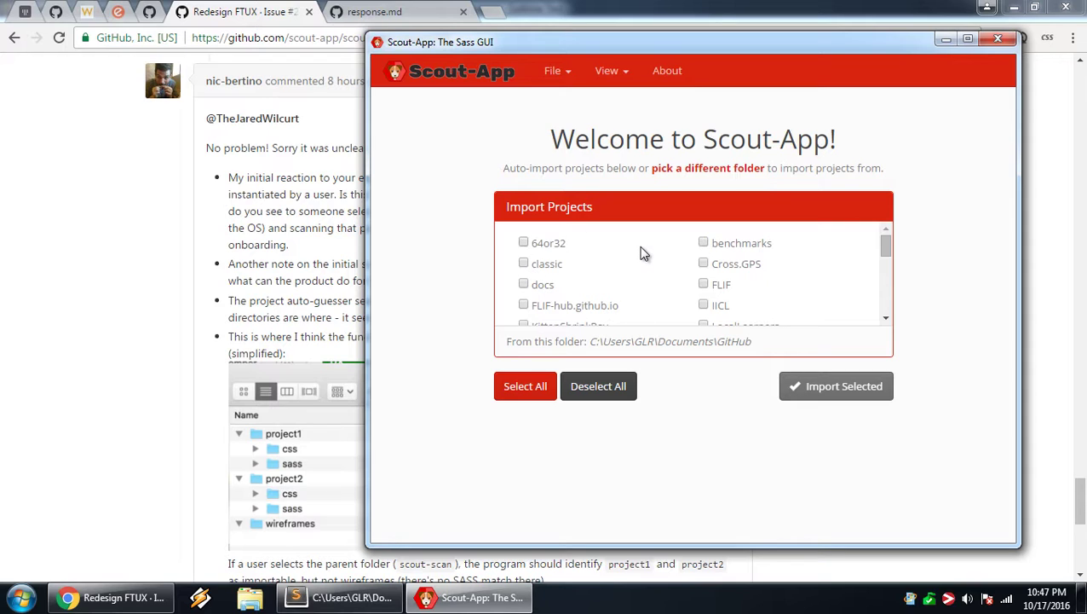
In the response.md gist, highlight 'scss' and 'app\_scss' in the folder list
{"action": "left_click", "coordinate": [371, 10]}
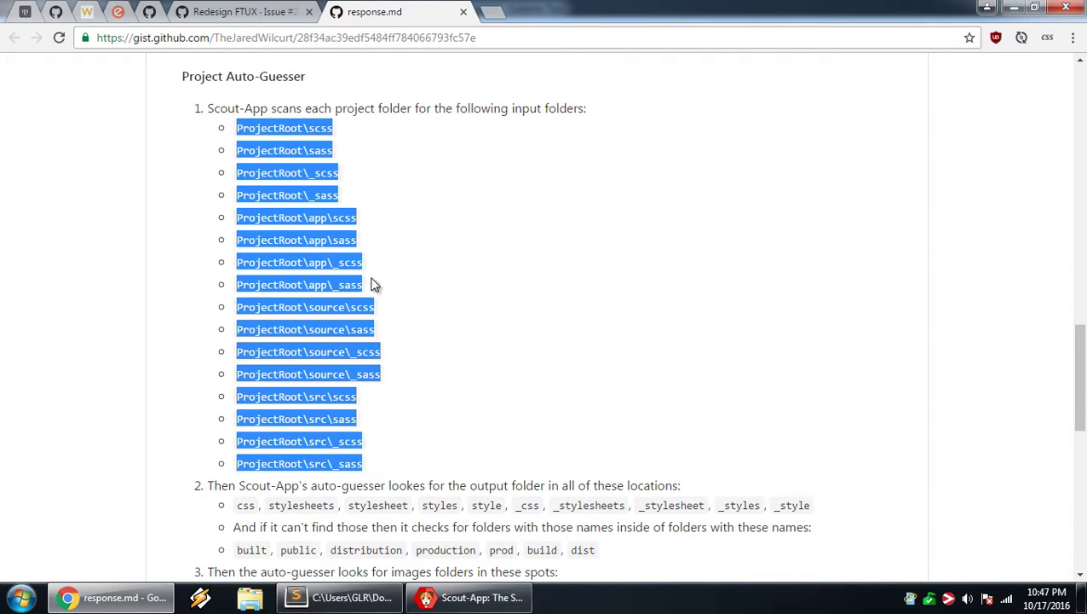
{"action": "left_click", "coordinate": [332, 432]}
{"action": "double_click", "coordinate": [310, 128]}
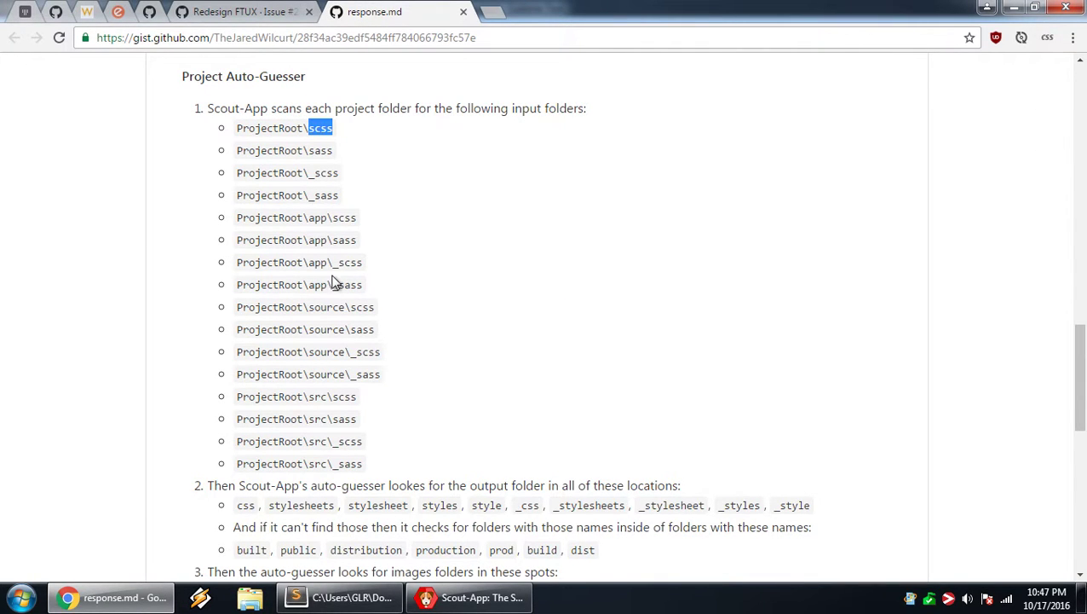
{"action": "left_click_drag", "start_coordinate": [307, 261], "coordinate": [382, 268]}
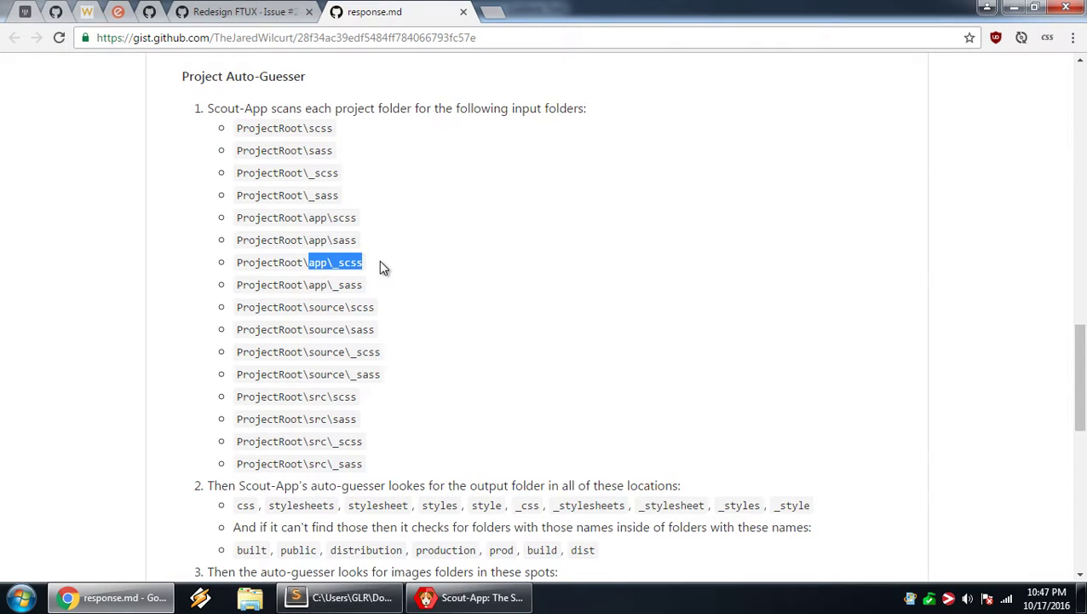
Move Scout-App aside, highlight scss in the gist's ProjectRoot paths, then return to Redesign FTUX
{"action": "left_click", "coordinate": [464, 597]}
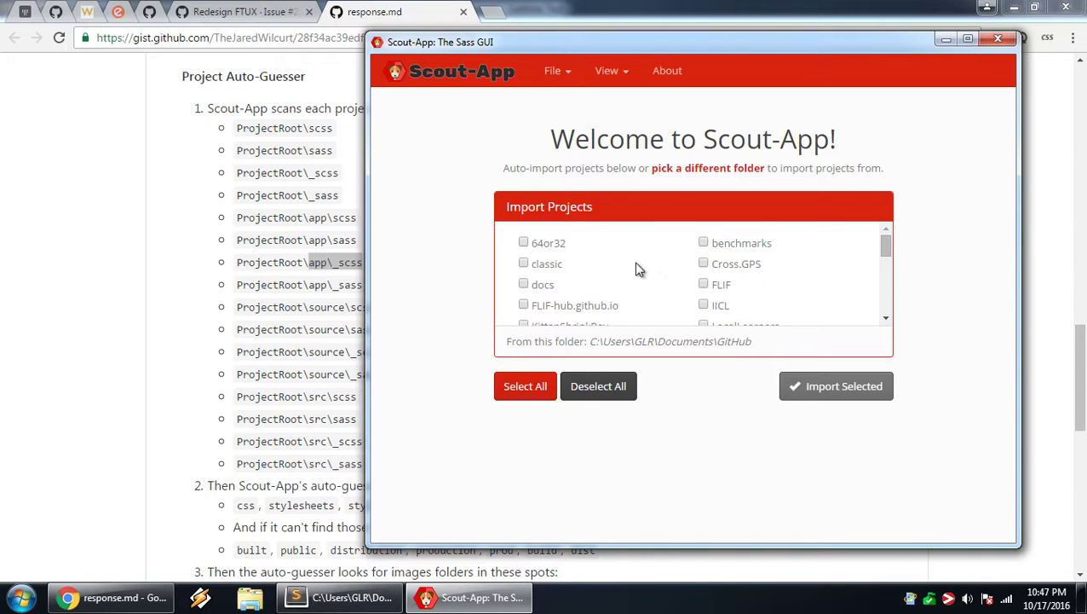
{"action": "left_click", "coordinate": [303, 290]}
{"action": "left_click_drag", "start_coordinate": [338, 261], "coordinate": [369, 259]}
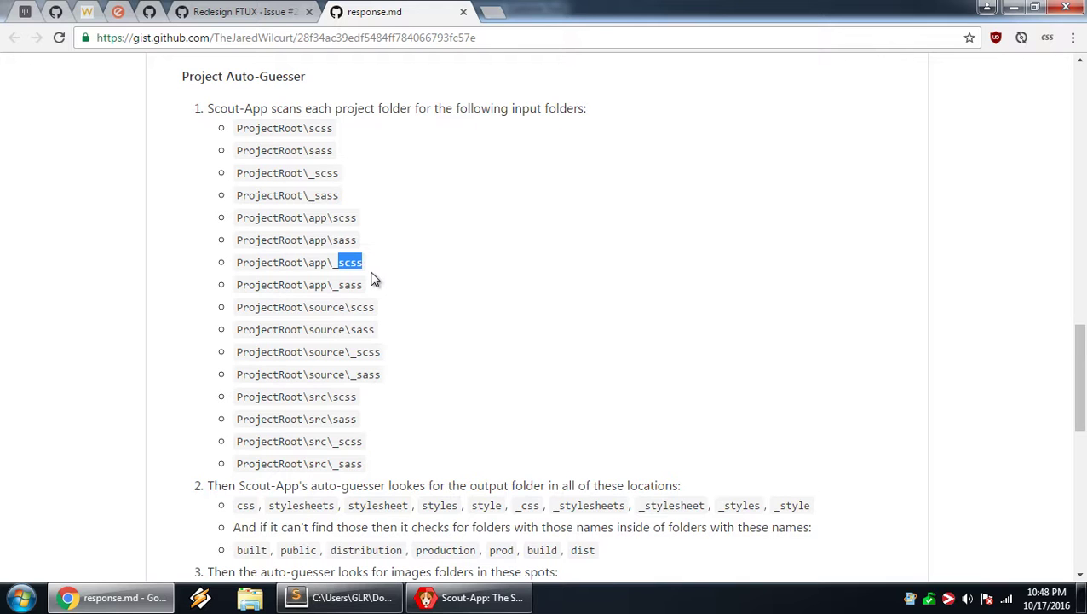
{"action": "left_click", "coordinate": [468, 597]}
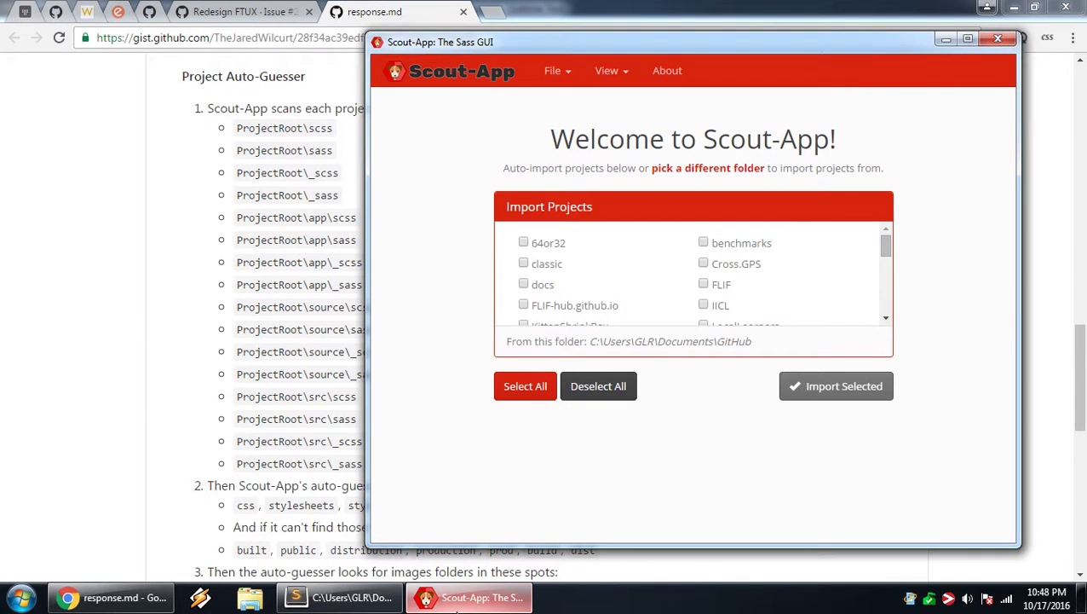
{"action": "left_click_drag", "start_coordinate": [441, 45], "coordinate": [497, 44]}
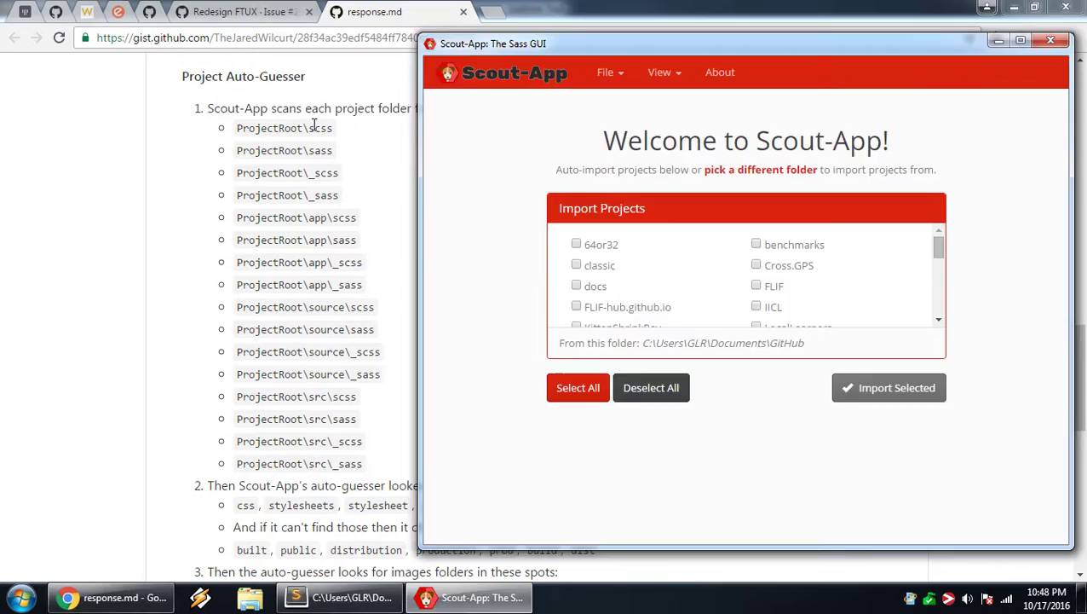
{"action": "left_click", "coordinate": [314, 128]}
{"action": "double_click", "coordinate": [313, 128]}
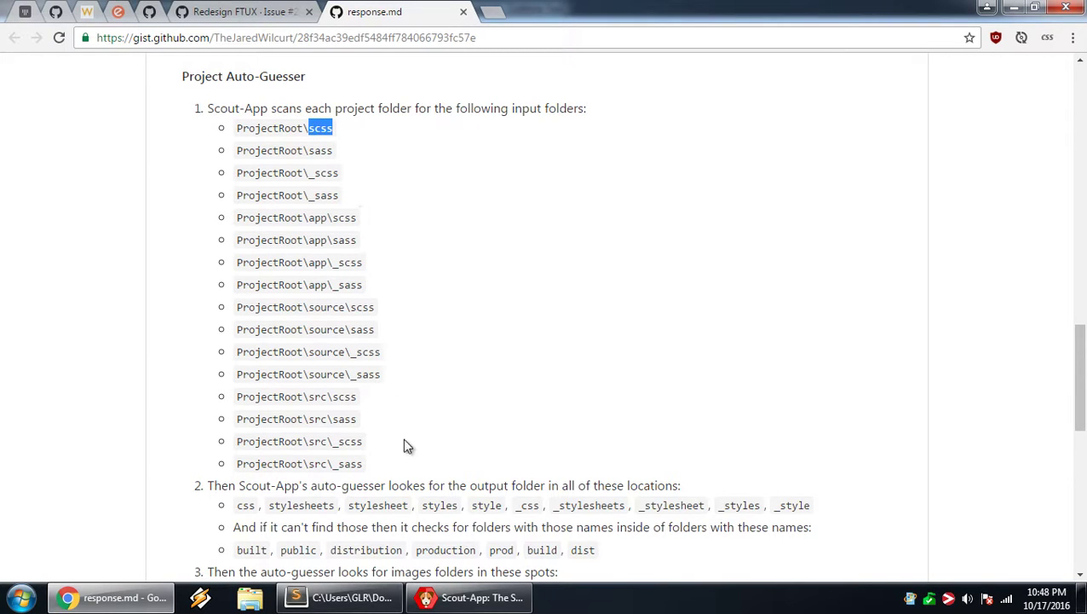
{"action": "left_click", "coordinate": [239, 11]}
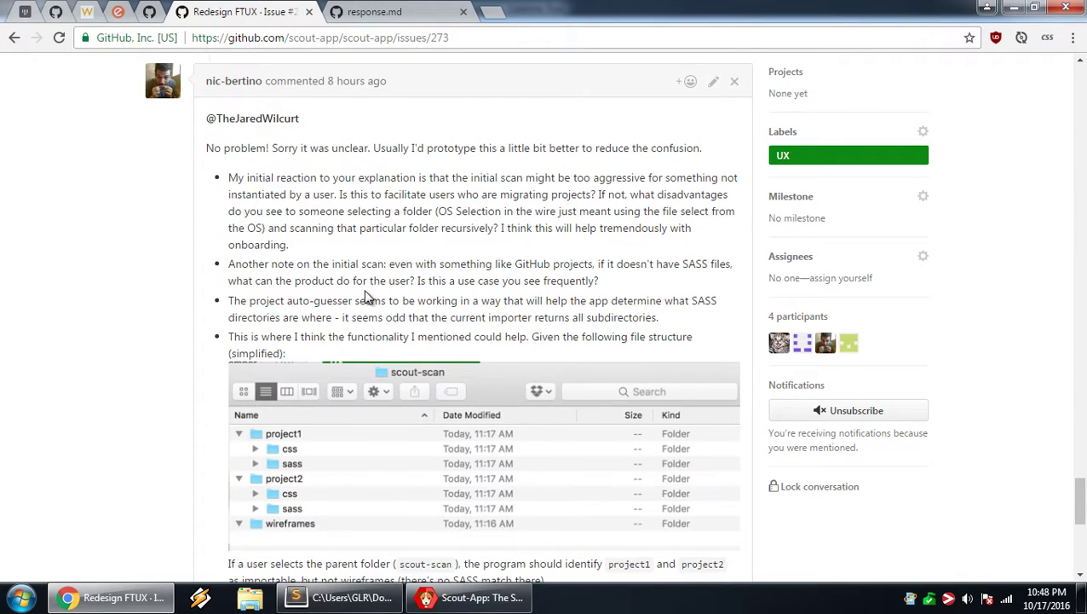
{"action": "scroll", "coordinate": [375, 296], "scroll_direction": "down", "scroll_amount": 2}
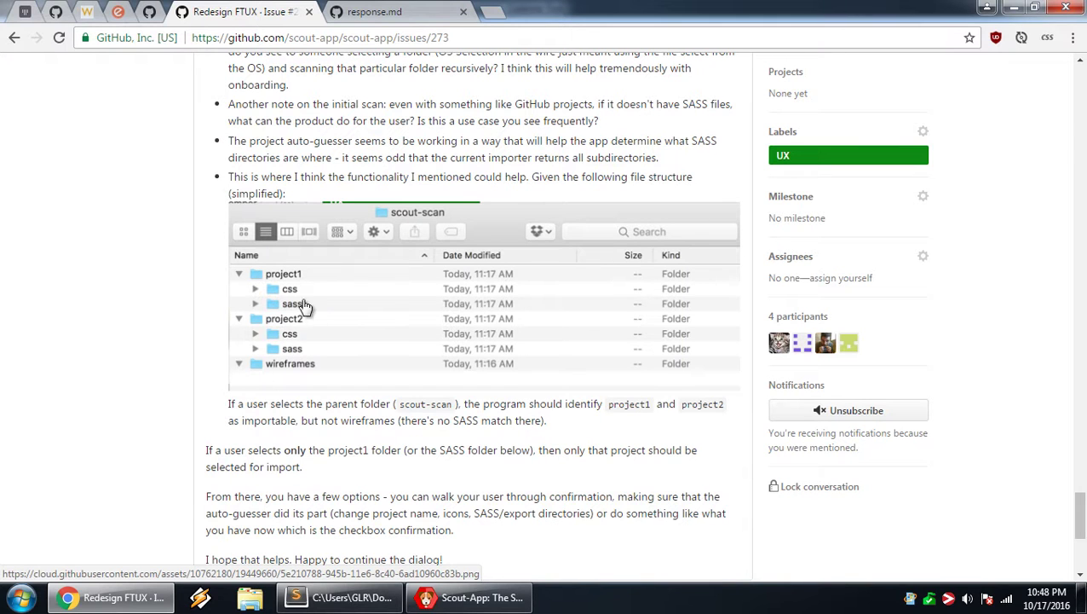
{"action": "left_click", "coordinate": [470, 596]}
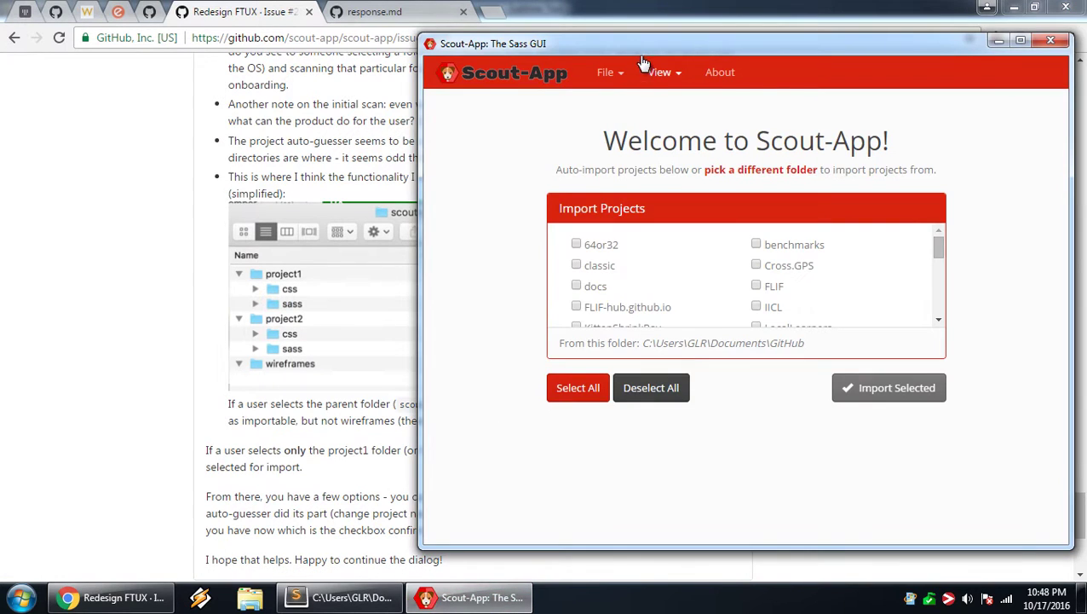
{"action": "mouse_move", "coordinate": [596, 46]}
{"action": "left_mouse_down"}
{"action": "mouse_move", "coordinate": [584, 51]}
{"action": "mouse_move", "coordinate": [598, 43]}
{"action": "left_mouse_up"}
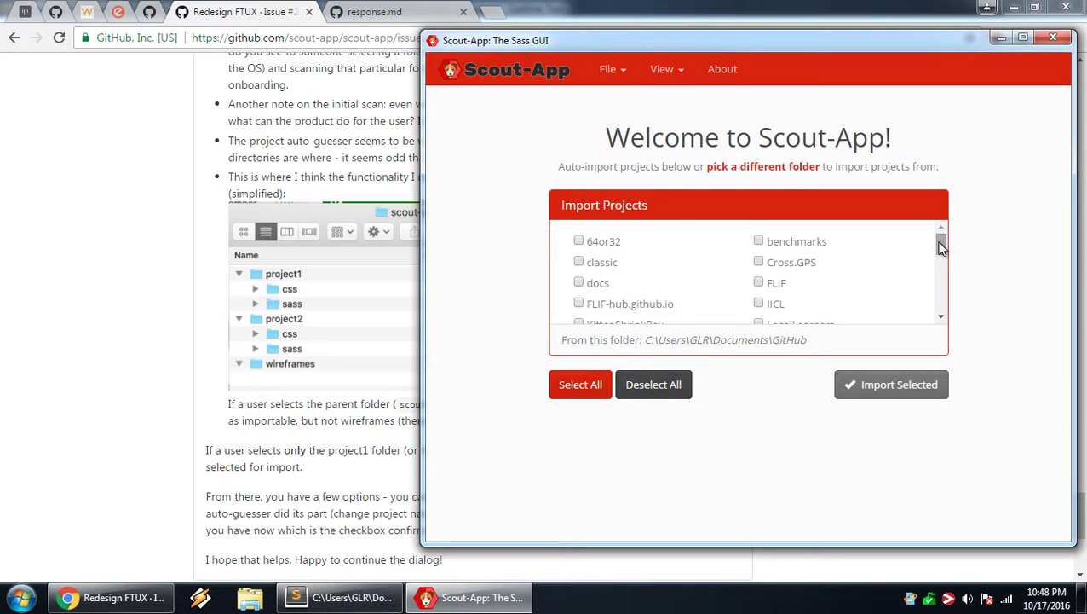
{"action": "mouse_move", "coordinate": [942, 248]}
{"action": "left_mouse_down"}
{"action": "mouse_move", "coordinate": [942, 309]}
{"action": "mouse_move", "coordinate": [942, 241]}
{"action": "left_mouse_up"}
{"action": "left_click", "coordinate": [590, 243]}
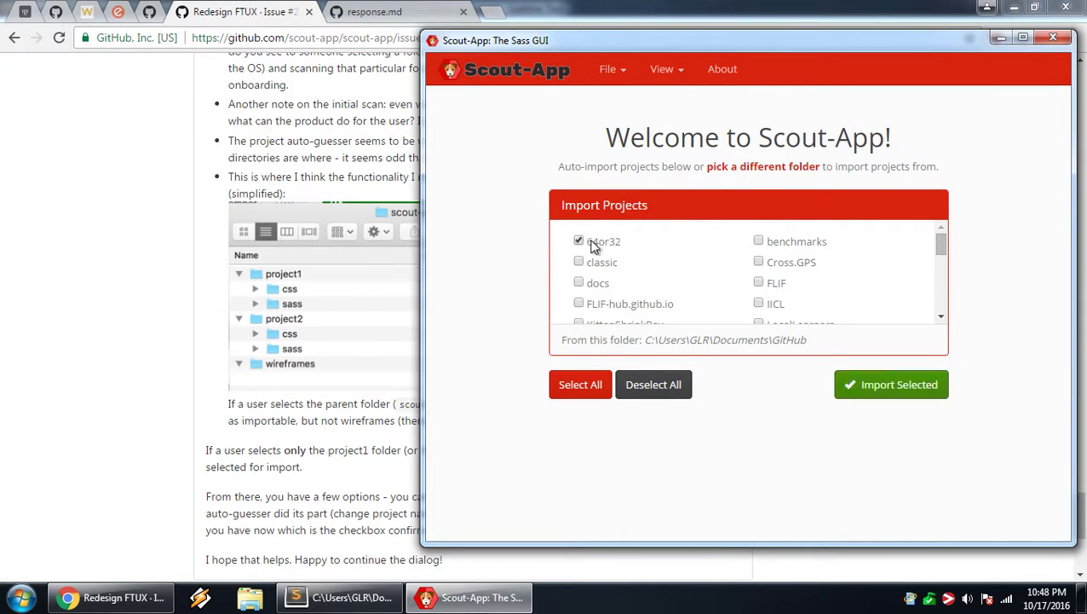
{"action": "left_click", "coordinate": [581, 246]}
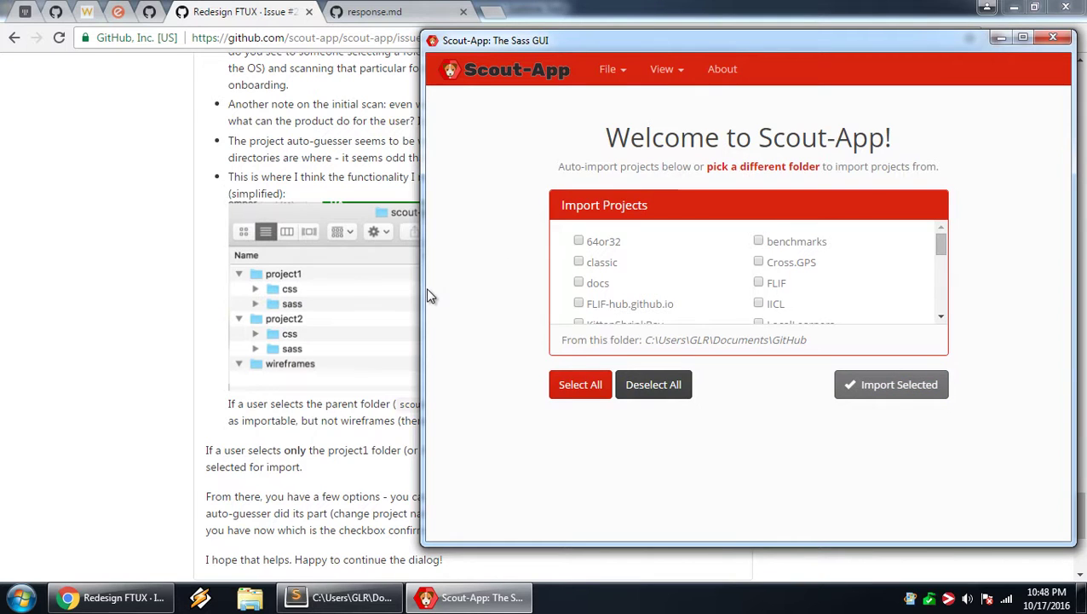
{"action": "left_click", "coordinate": [338, 419]}
{"action": "scroll", "coordinate": [345, 413], "scroll_direction": "down", "scroll_amount": 1}
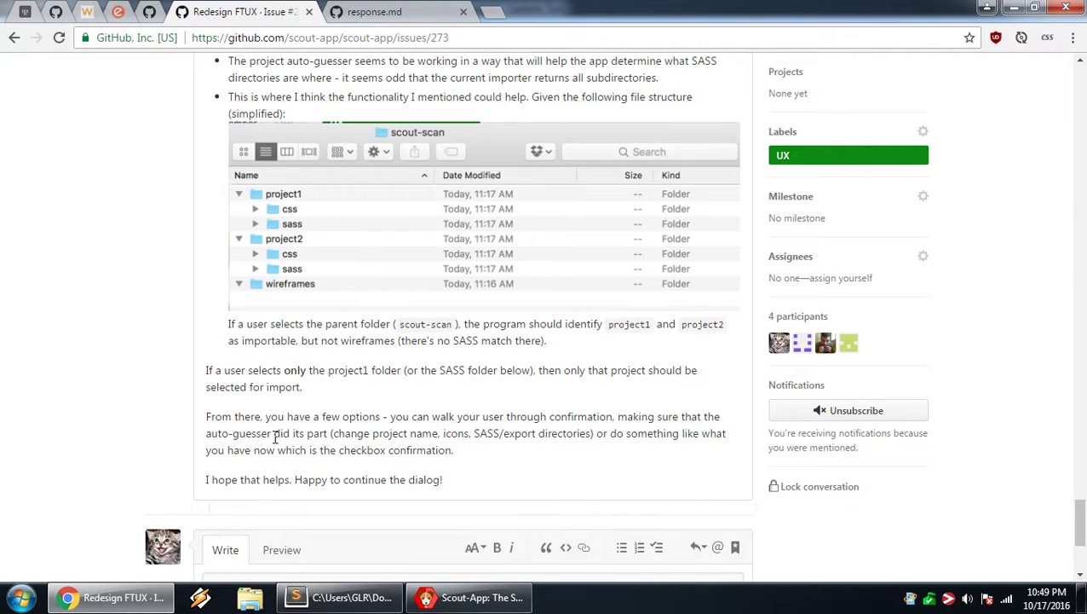
Reread the 'From there' paragraph, then clear every tick in Scout-App's import list
{"action": "left_click_drag", "start_coordinate": [456, 457], "coordinate": [209, 416]}
{"action": "left_click", "coordinate": [209, 416]}
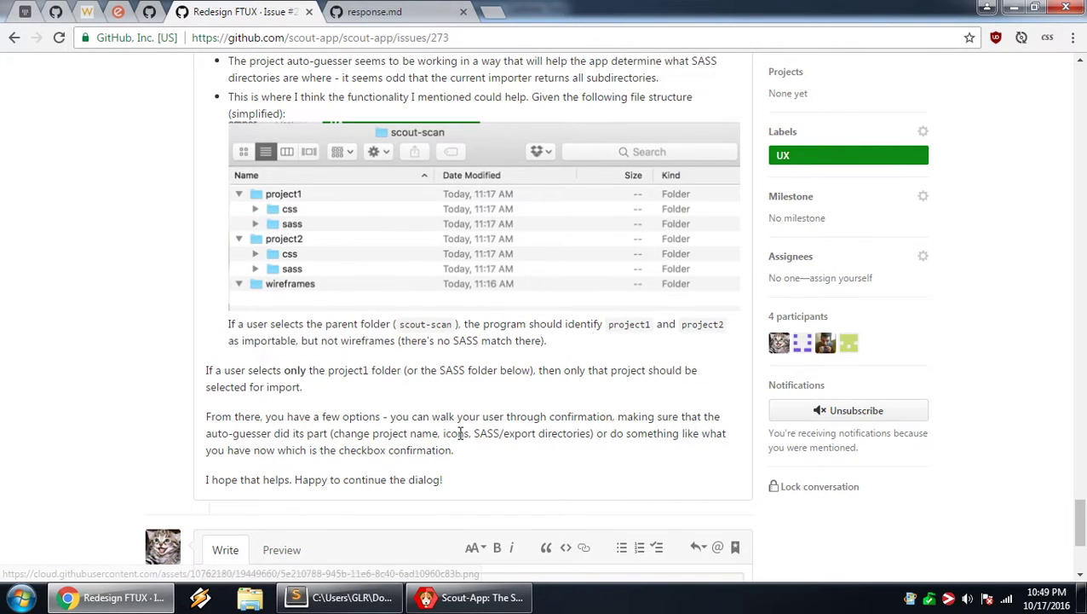
{"action": "left_click", "coordinate": [469, 598]}
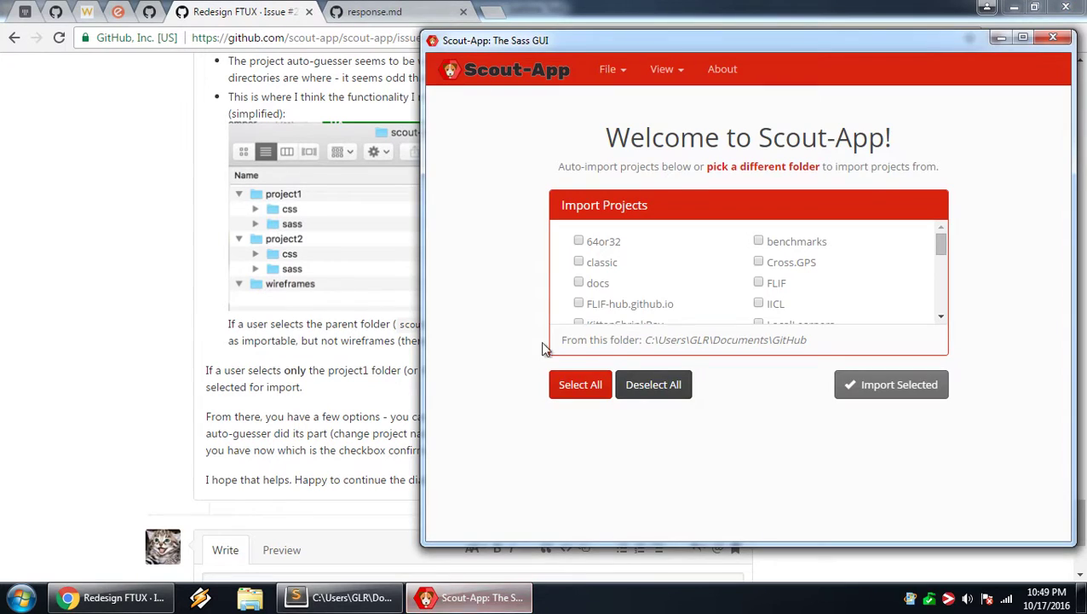
{"action": "left_click", "coordinate": [655, 383]}
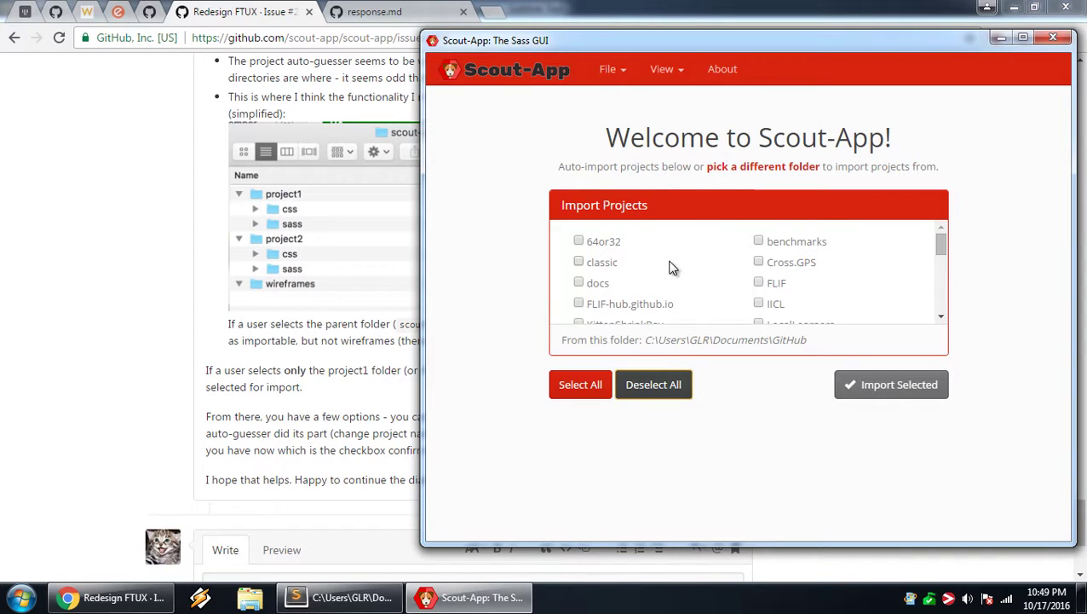
Tick UGUI, TJW_Boilerplate and docs in the Import Projects list
{"action": "scroll", "coordinate": [674, 251], "scroll_direction": "down", "scroll_amount": 10}
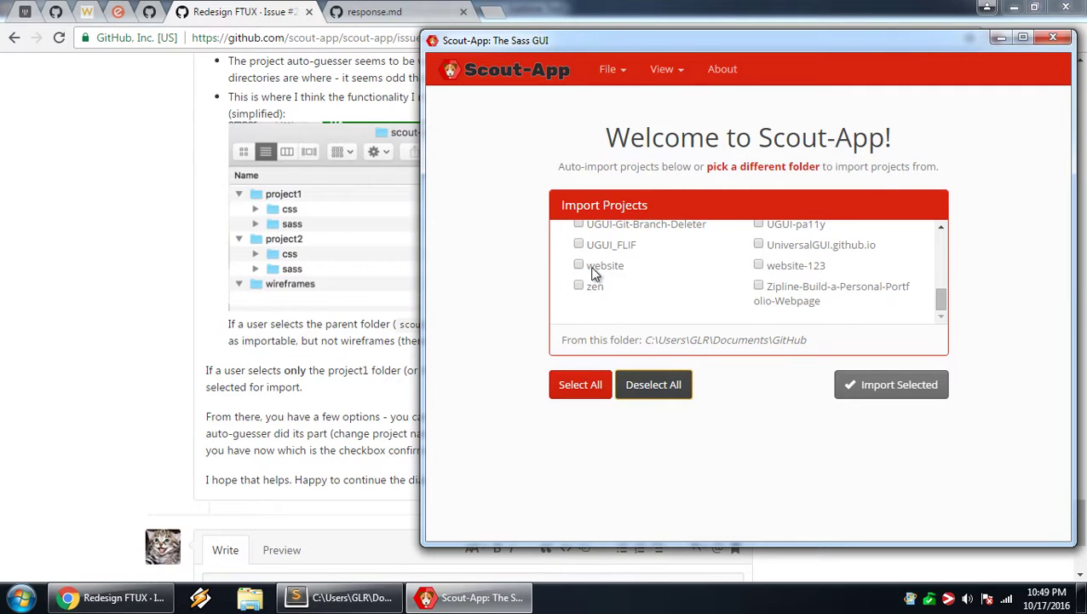
{"action": "scroll", "coordinate": [597, 279], "scroll_direction": "up", "scroll_amount": 3}
{"action": "left_click", "coordinate": [598, 284]}
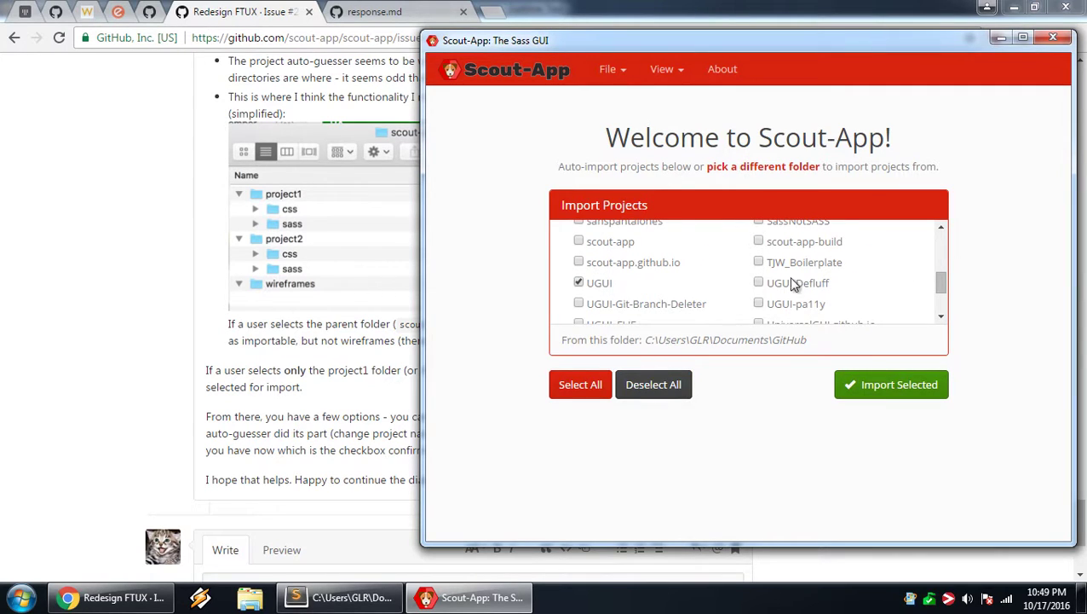
{"action": "left_click", "coordinate": [799, 264]}
{"action": "scroll", "coordinate": [777, 298], "scroll_direction": "down", "scroll_amount": 2}
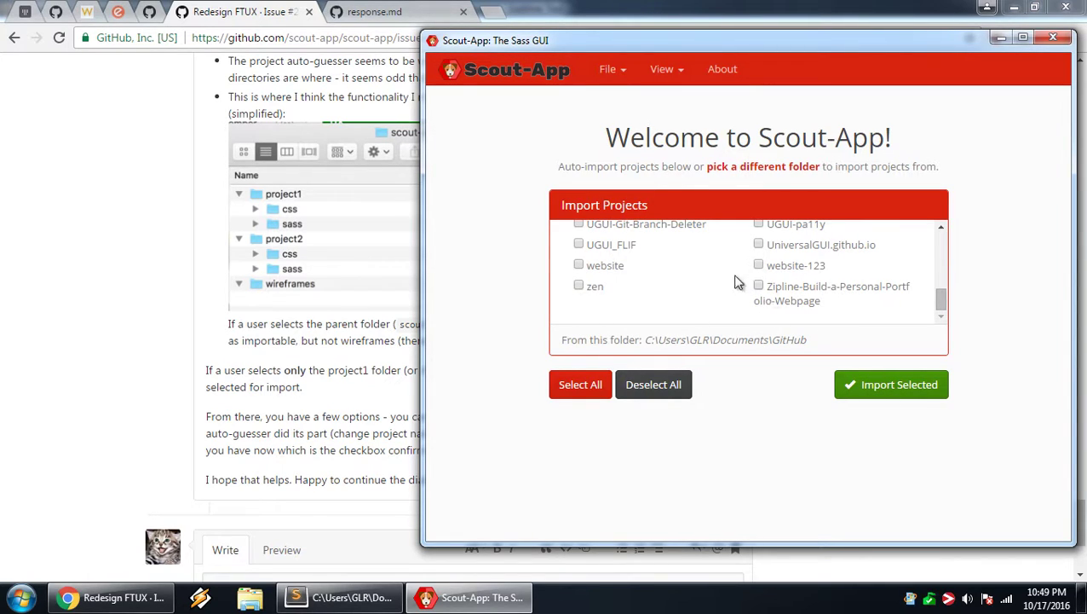
{"action": "scroll", "coordinate": [733, 284], "scroll_direction": "up", "scroll_amount": 5}
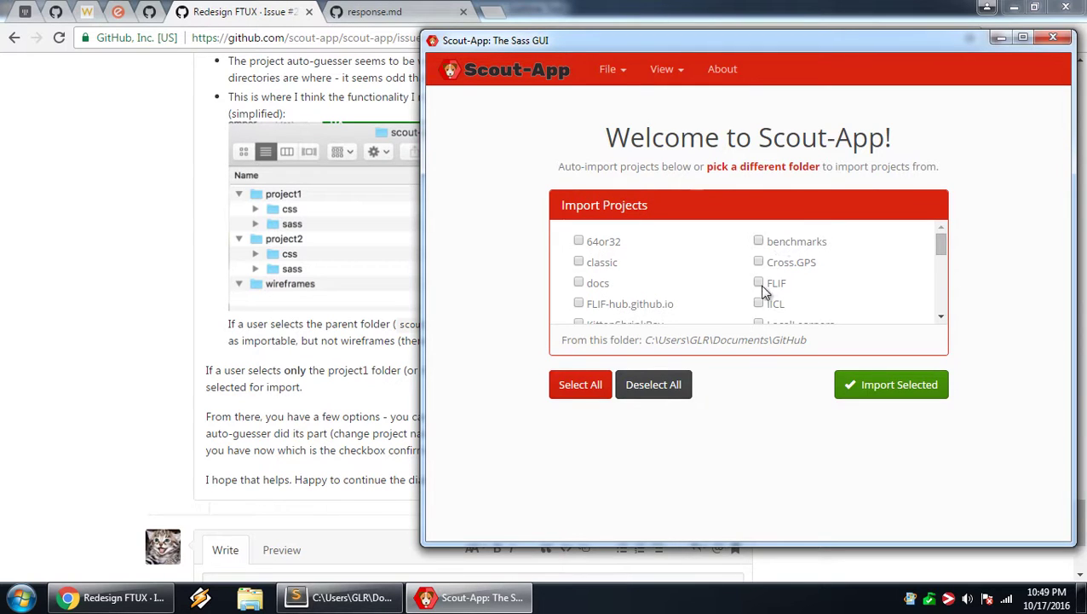
{"action": "left_click", "coordinate": [593, 288]}
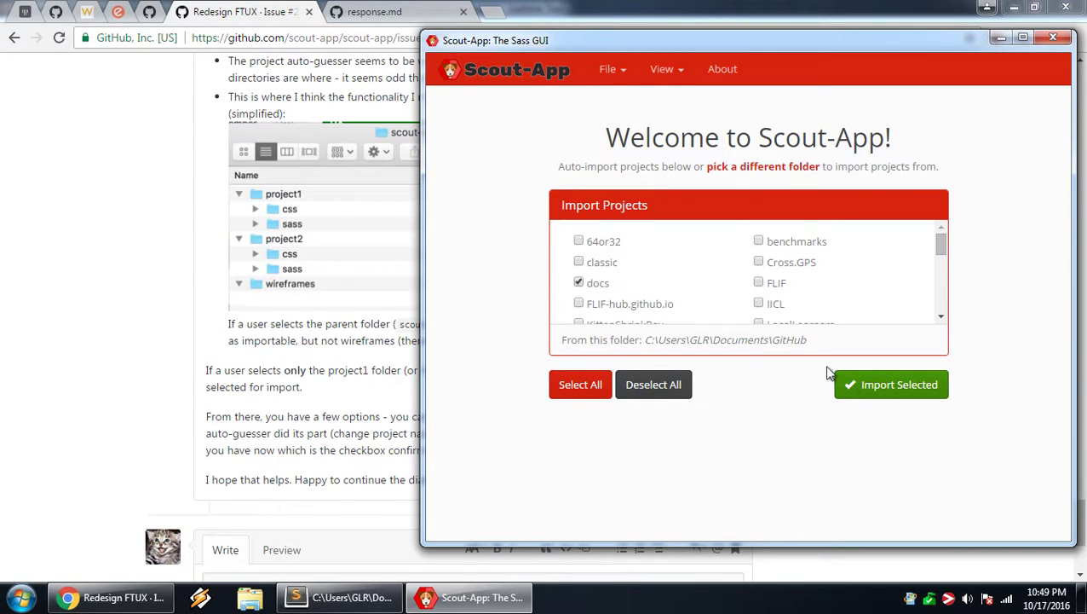
Import docs, TJW_Boilerplate and UGUI, review UGUI's project path, then show TJW_Boilerplate's settings
{"action": "left_click", "coordinate": [878, 394]}
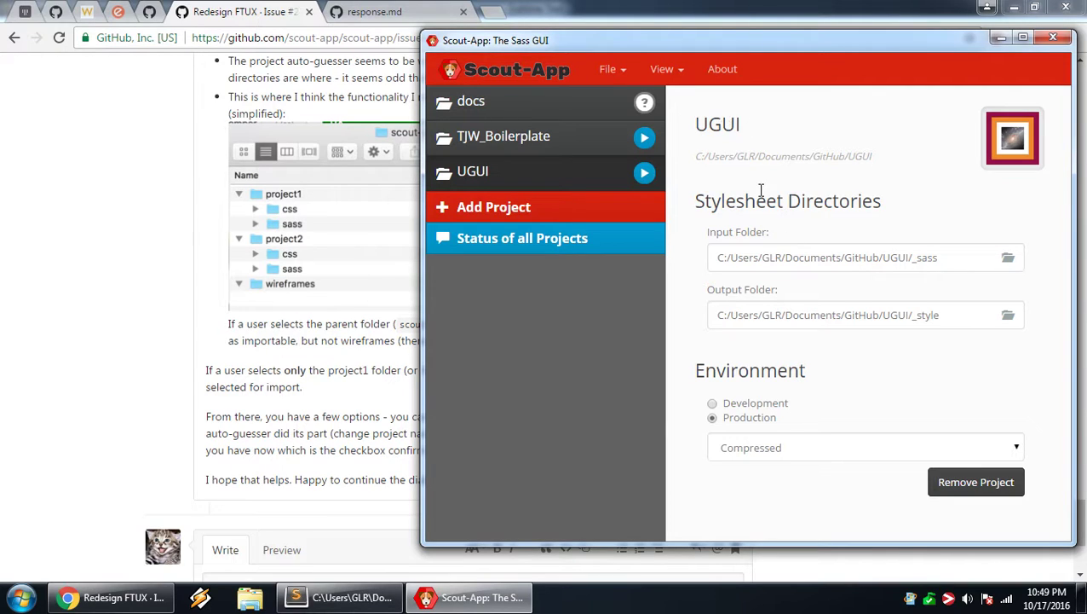
{"action": "mouse_move", "coordinate": [721, 135]}
{"action": "double_click", "coordinate": [859, 156]}
{"action": "left_click", "coordinate": [535, 139]}
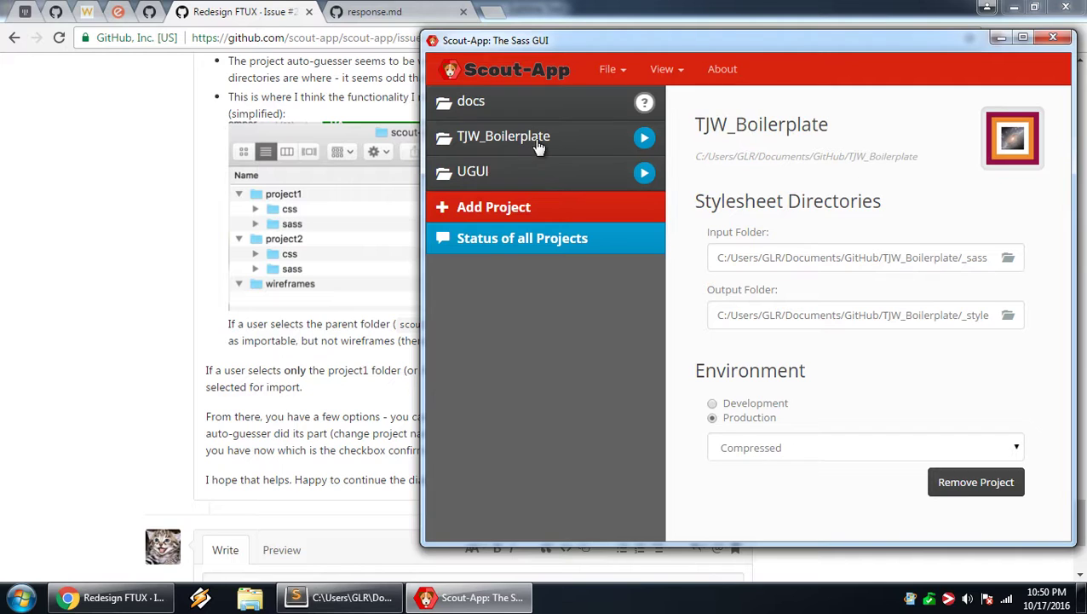
Rename the TJW_Boilerplate project to 'TJW: Boilerplate'
{"action": "left_click", "coordinate": [746, 126]}
{"action": "left_click_drag", "start_coordinate": [738, 128], "coordinate": [752, 126]}
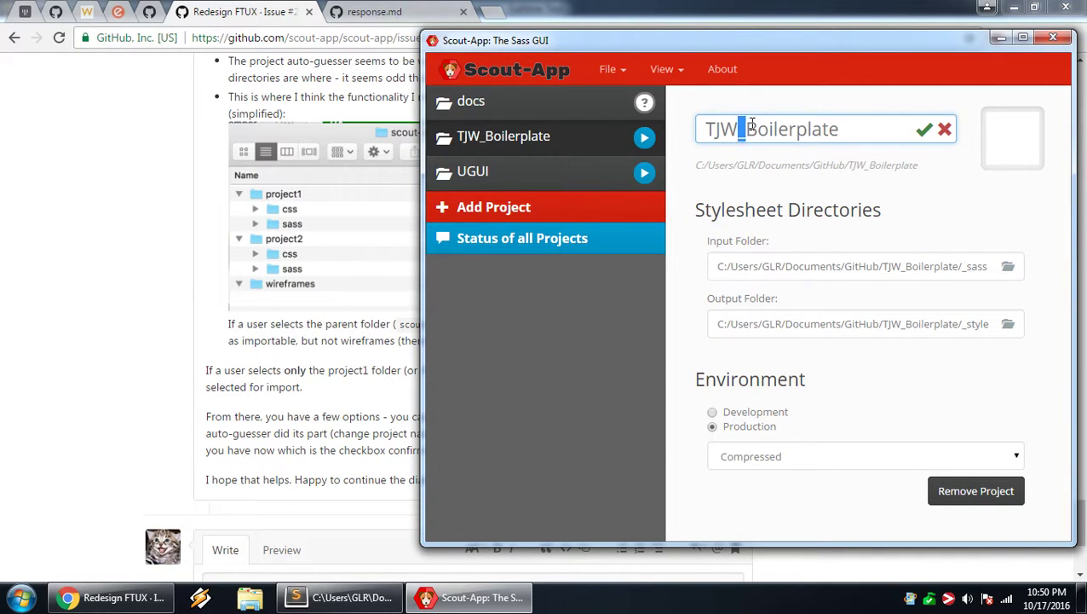
{"action": "type", "text": ":"}
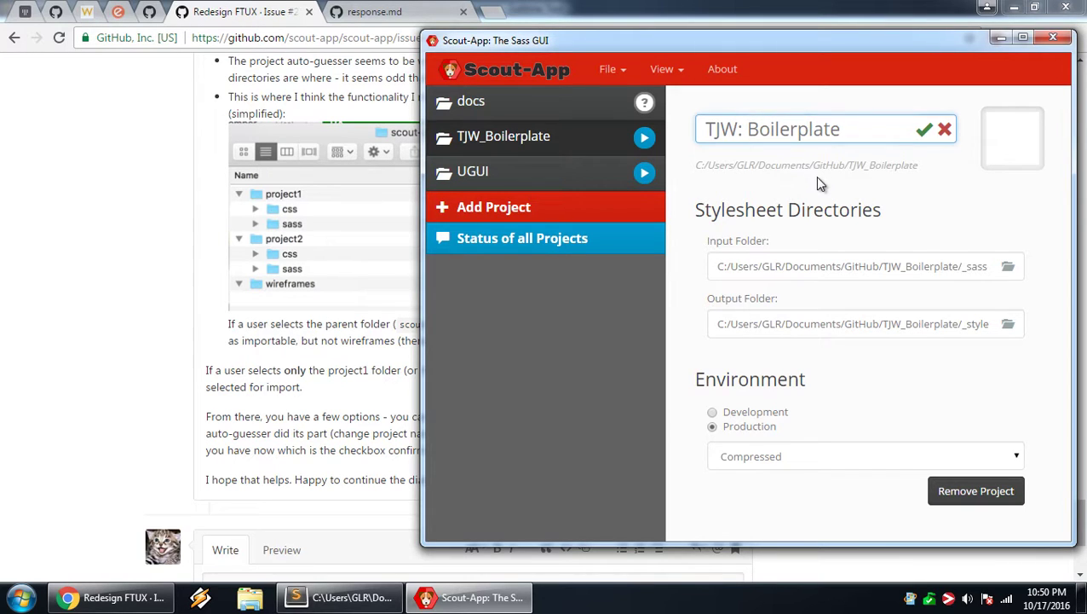
{"action": "left_click", "coordinate": [924, 130]}
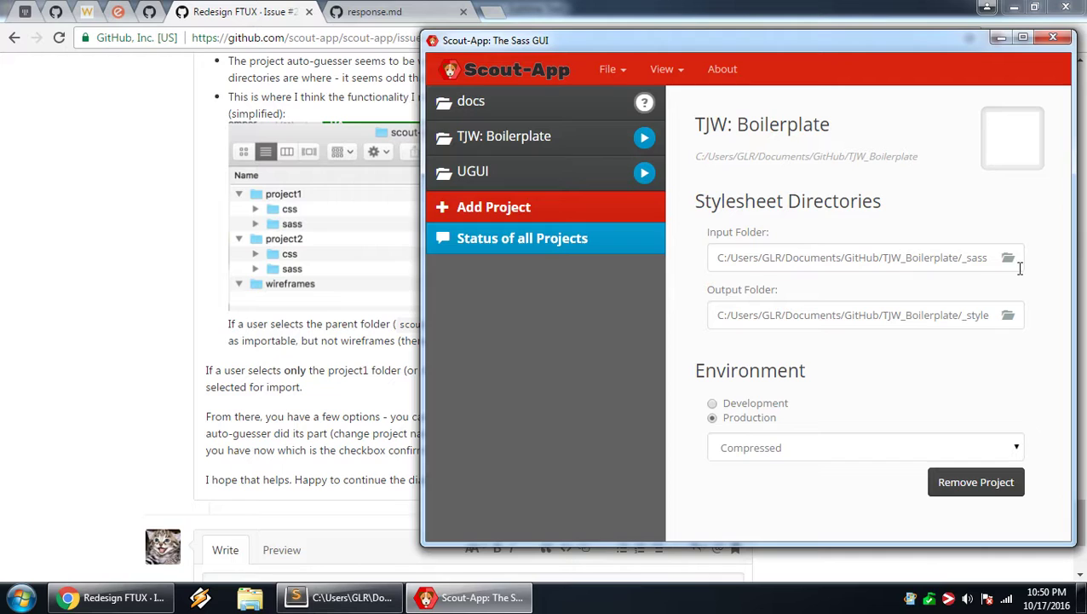
Cycle the environment and output style options, ending on Production with Compressed output
{"action": "left_click_drag", "start_coordinate": [993, 257], "coordinate": [788, 256]}
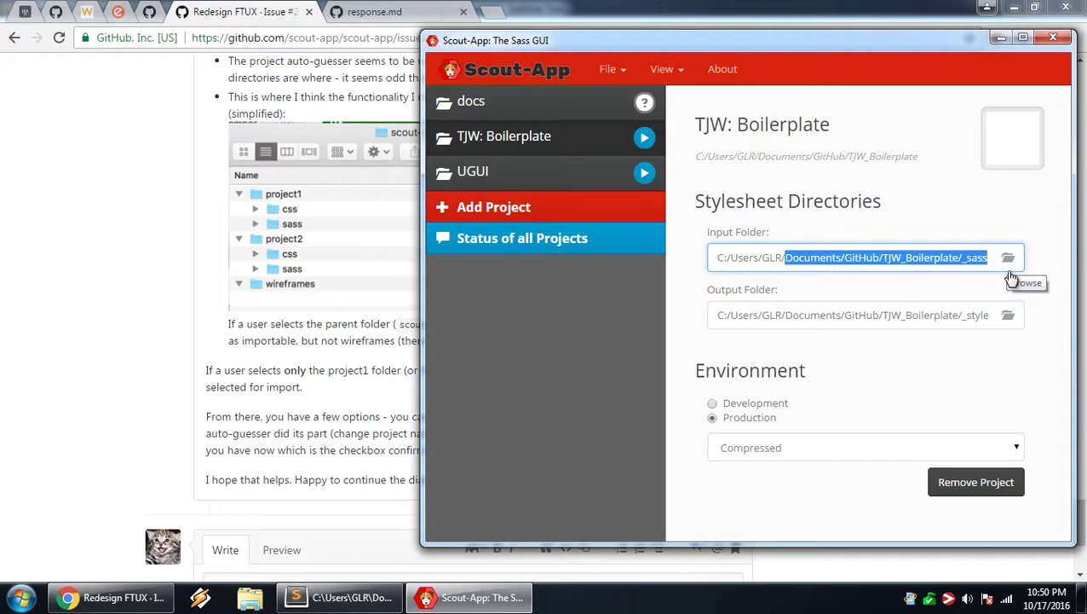
{"action": "left_click", "coordinate": [969, 316]}
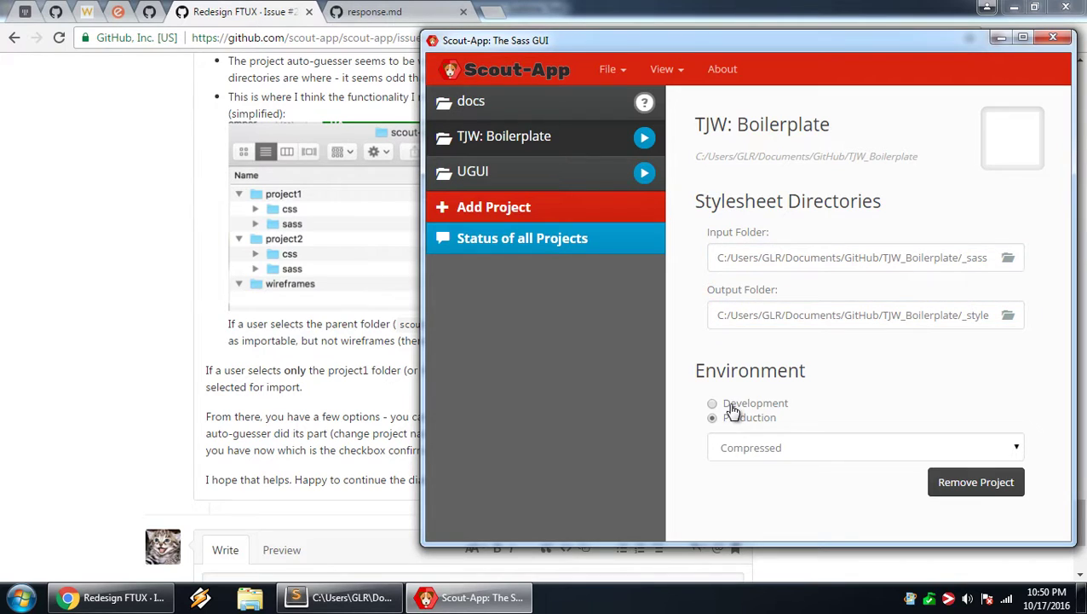
{"action": "left_click", "coordinate": [738, 416]}
{"action": "left_click", "coordinate": [738, 448]}
{"action": "left_click", "coordinate": [747, 527]}
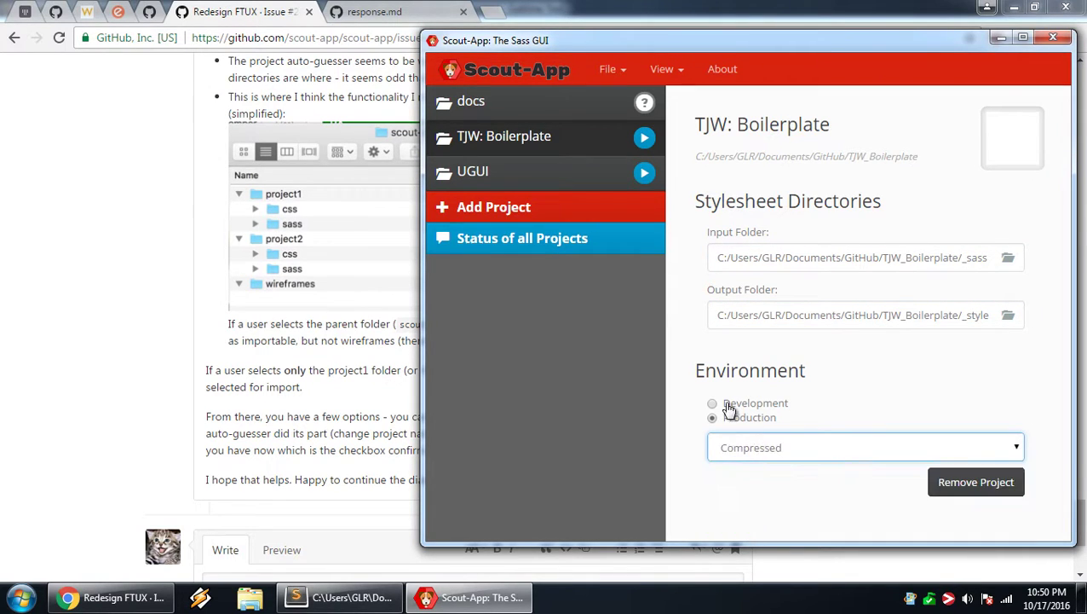
{"action": "left_click", "coordinate": [730, 403]}
{"action": "left_click", "coordinate": [753, 449]}
{"action": "left_click", "coordinate": [747, 484]}
{"action": "left_click", "coordinate": [755, 417]}
{"action": "left_click", "coordinate": [760, 449]}
{"action": "left_click", "coordinate": [745, 526]}
{"action": "left_click", "coordinate": [764, 483]}
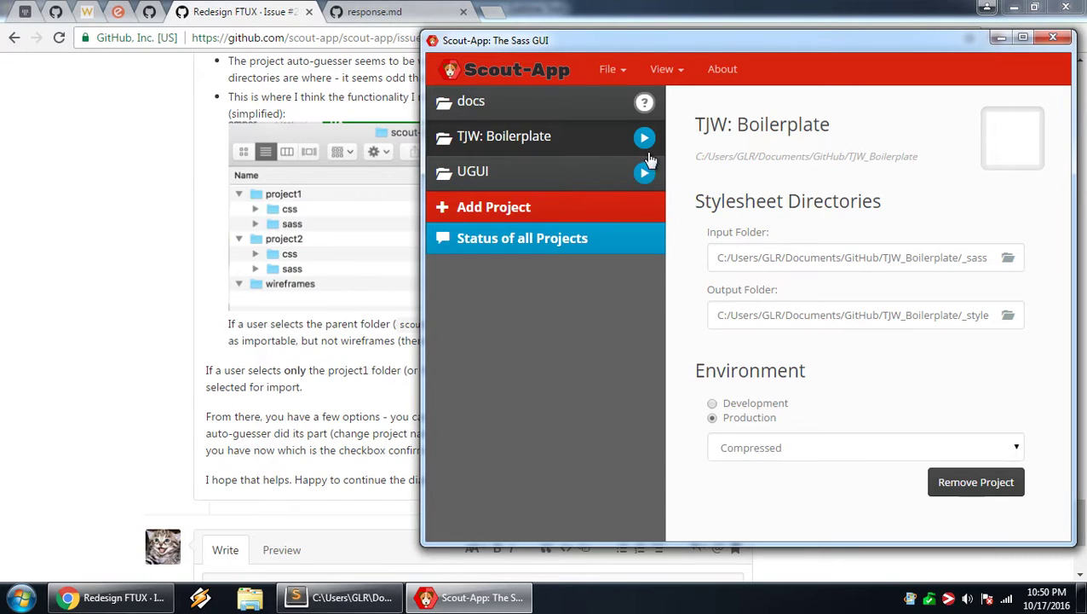
Review the docs and UGUI projects' output folder paths, then bring the GitHub issue forward
{"action": "left_click", "coordinate": [565, 181]}
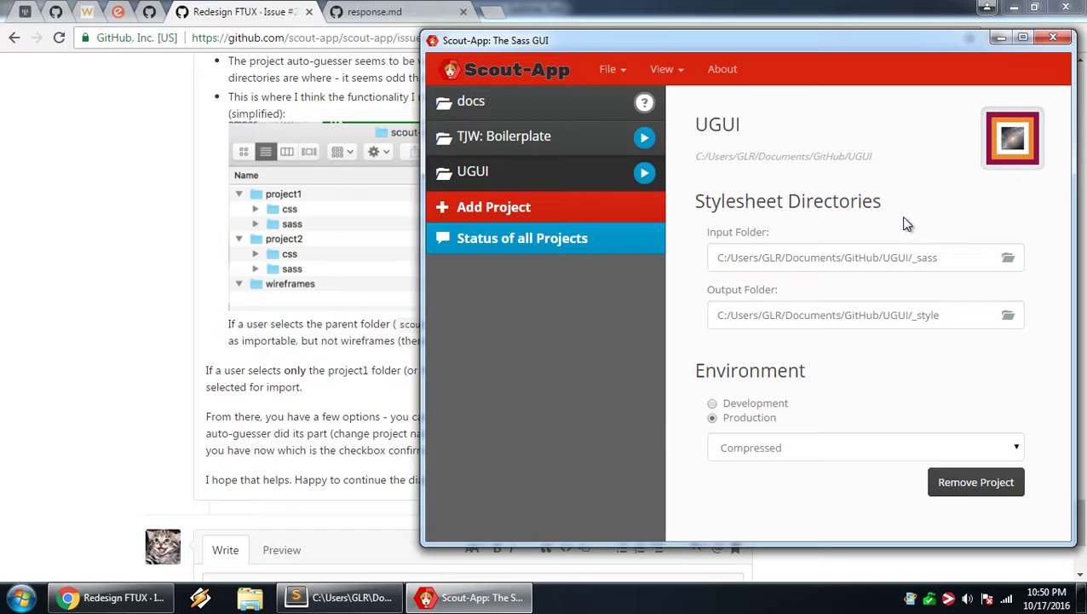
{"action": "left_click", "coordinate": [548, 115]}
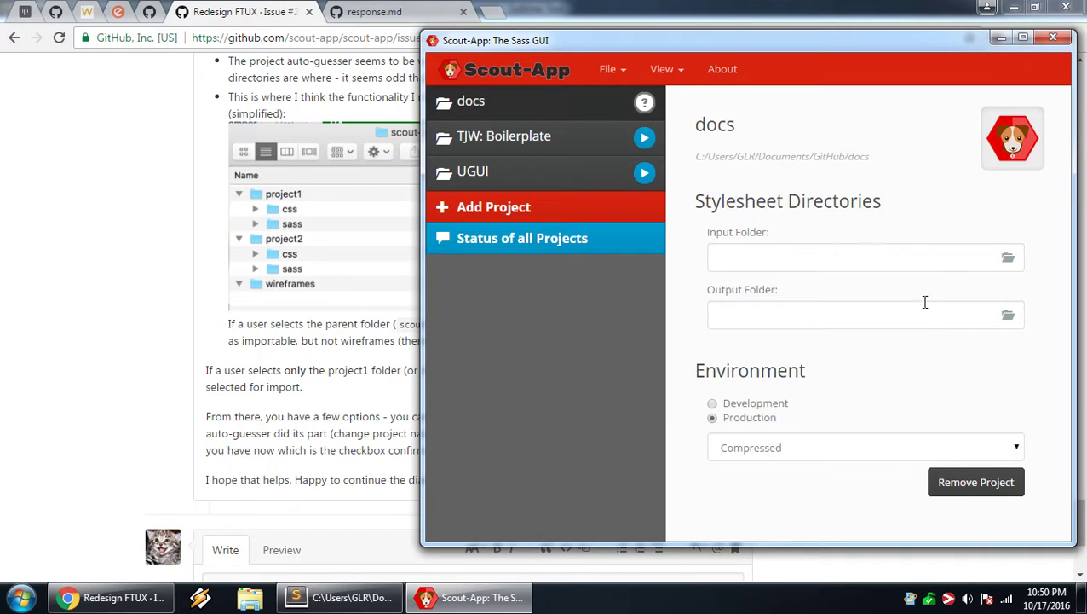
{"action": "left_click", "coordinate": [814, 319]}
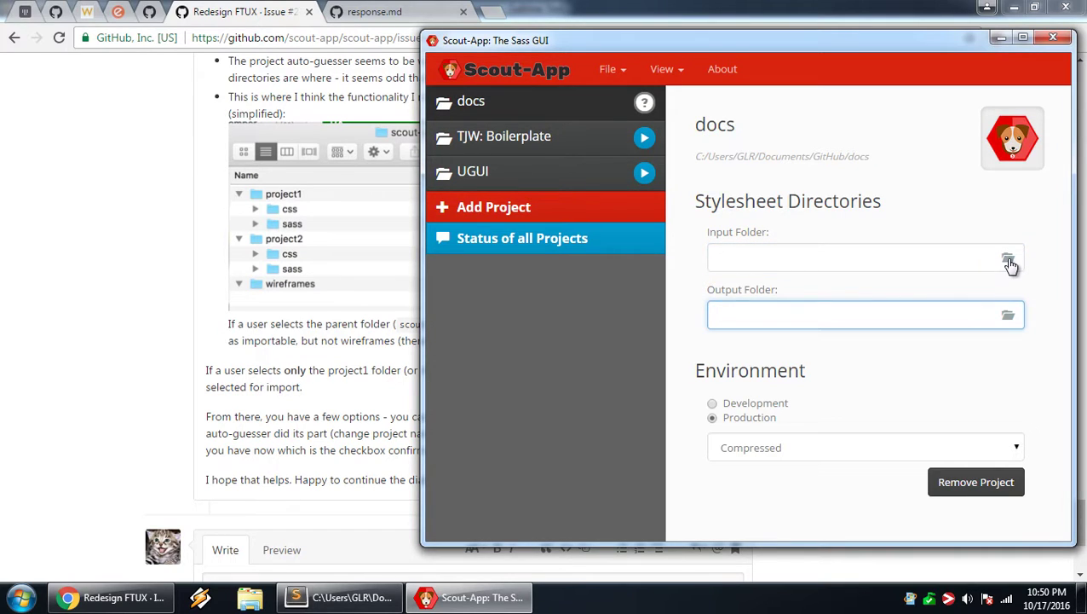
{"action": "left_click", "coordinate": [576, 179]}
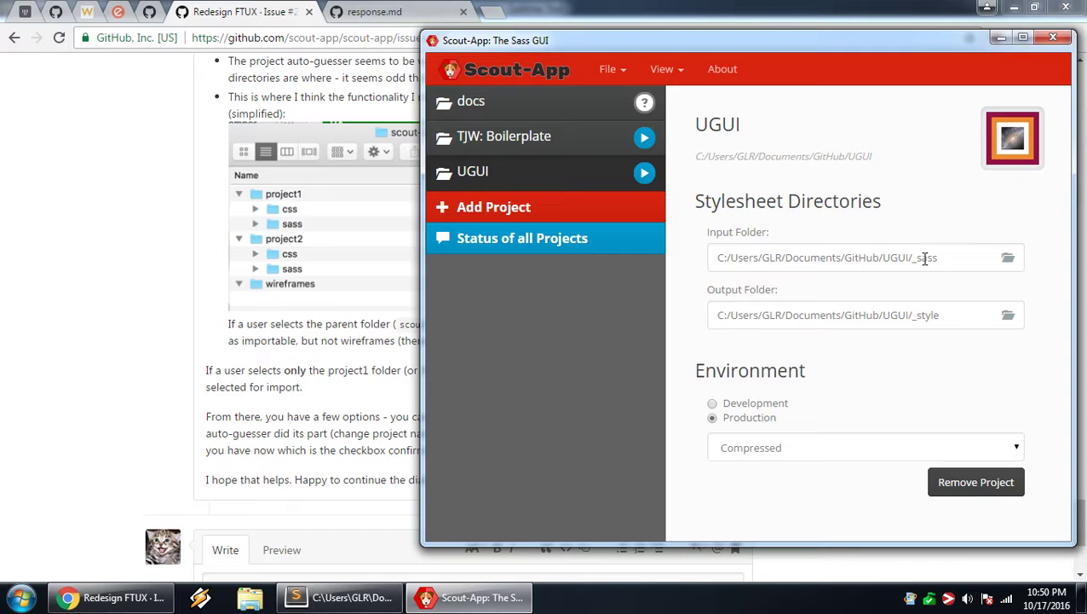
{"action": "left_click_drag", "start_coordinate": [941, 314], "coordinate": [898, 315]}
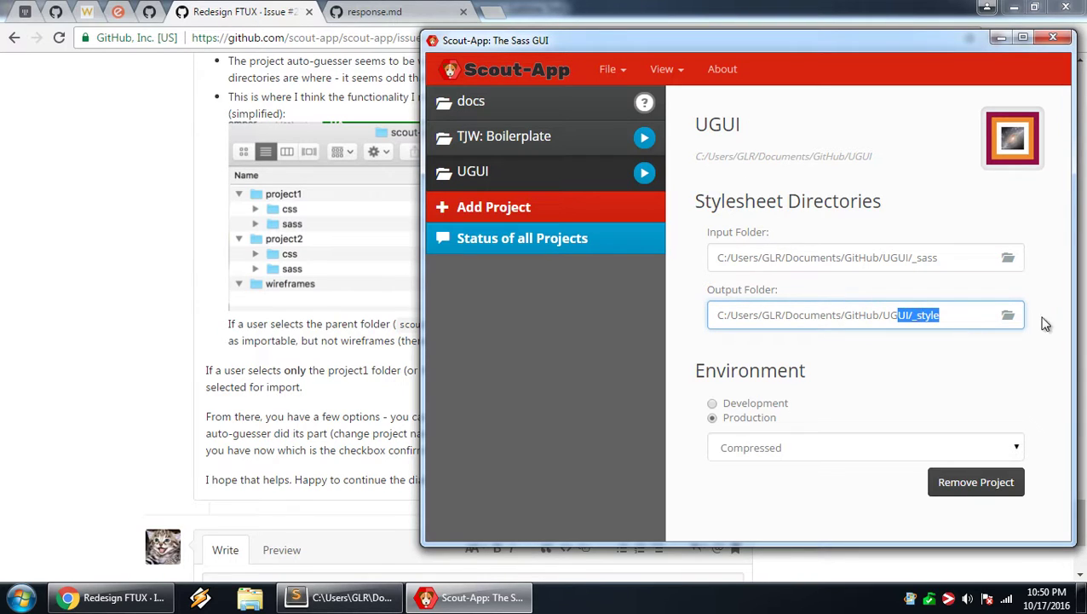
{"action": "left_click", "coordinate": [902, 235]}
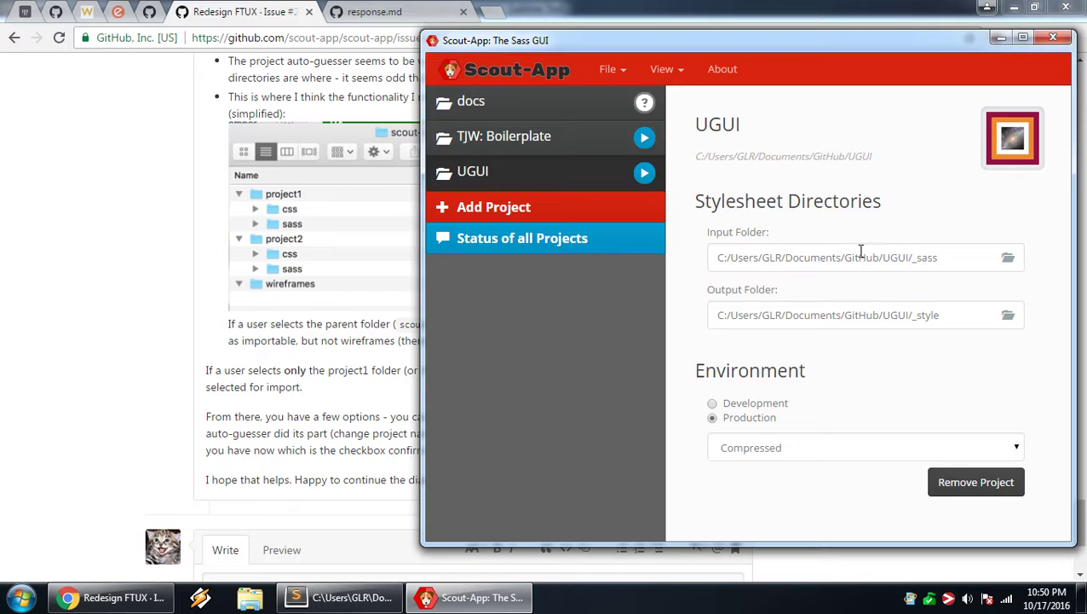
{"action": "left_click", "coordinate": [329, 435]}
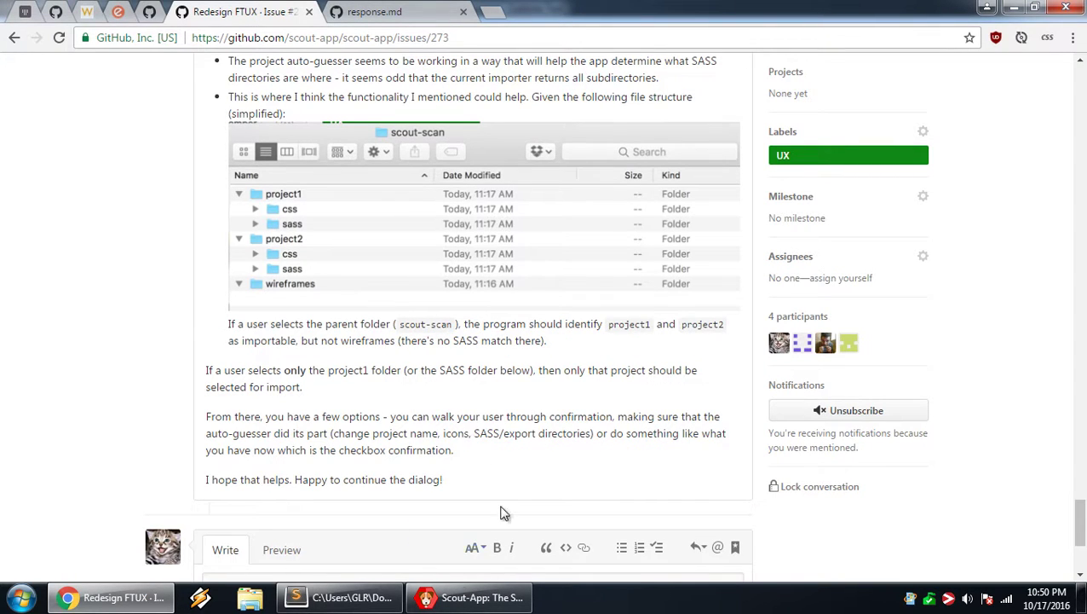
Remove TJW: Boilerplate, docs and UGUI one by one via Remove Project, confirming each
{"action": "left_click", "coordinate": [470, 596]}
{"action": "left_click", "coordinate": [538, 140]}
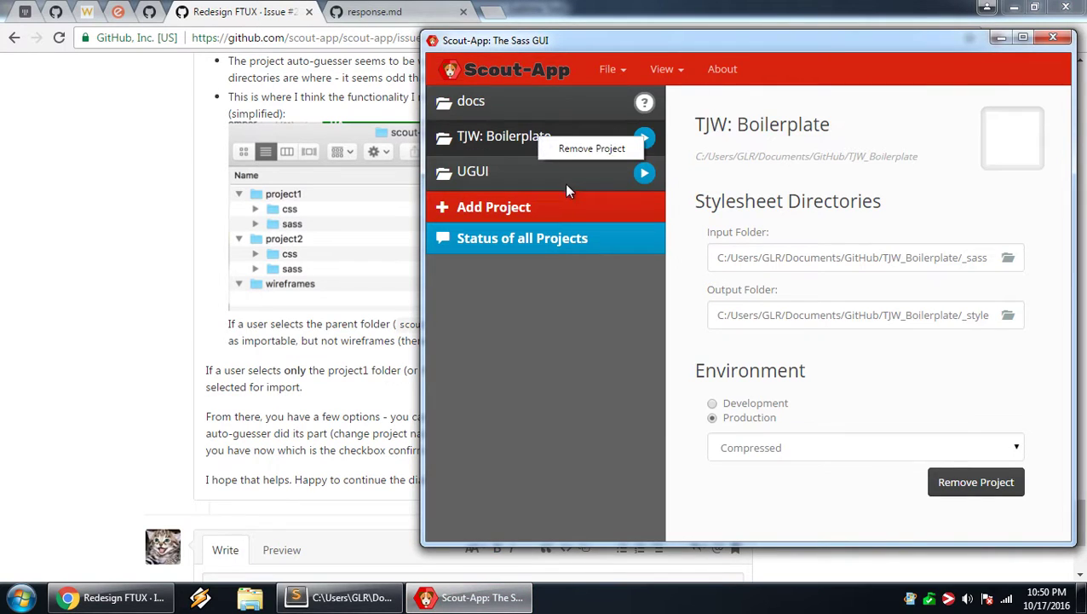
{"action": "right_click", "coordinate": [550, 103]}
{"action": "left_click", "coordinate": [718, 350]}
{"action": "right_click", "coordinate": [512, 113]}
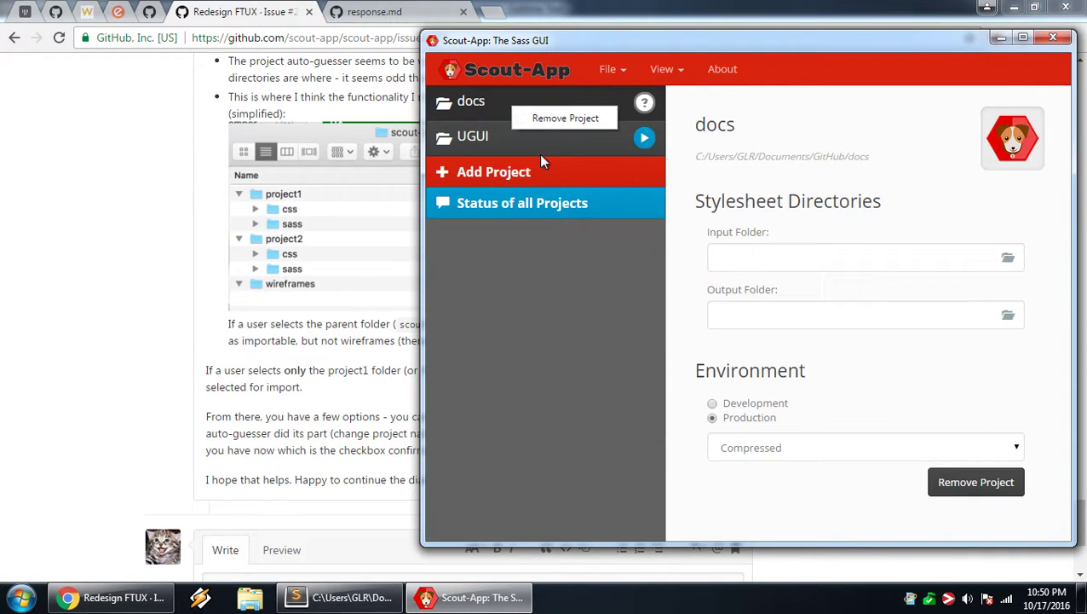
{"action": "left_click", "coordinate": [548, 117]}
{"action": "left_click", "coordinate": [715, 350]}
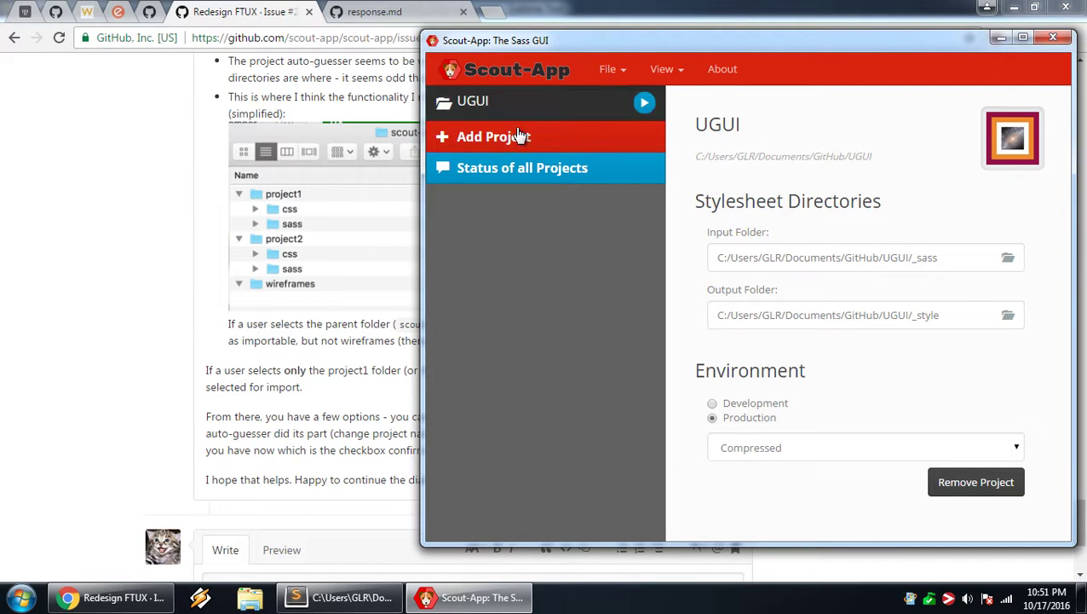
{"action": "right_click", "coordinate": [538, 108]}
{"action": "left_click", "coordinate": [590, 116]}
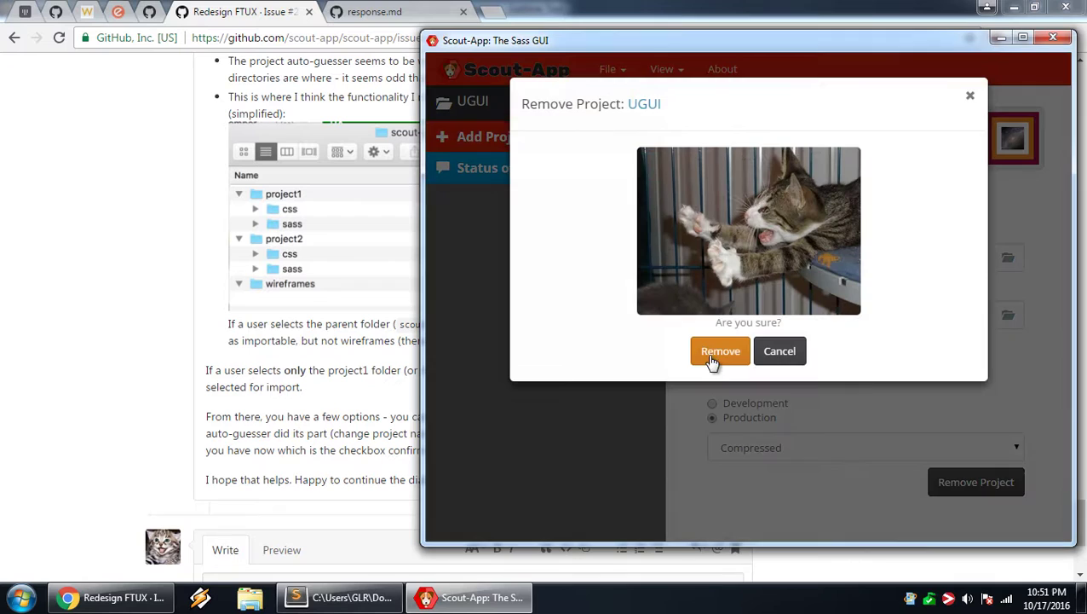
{"action": "left_click", "coordinate": [714, 352]}
Import only UGUI_FLIF, UGUI-Git-Branch-Deleter and UGUI-pa11y from the import list
{"action": "left_click", "coordinate": [654, 384]}
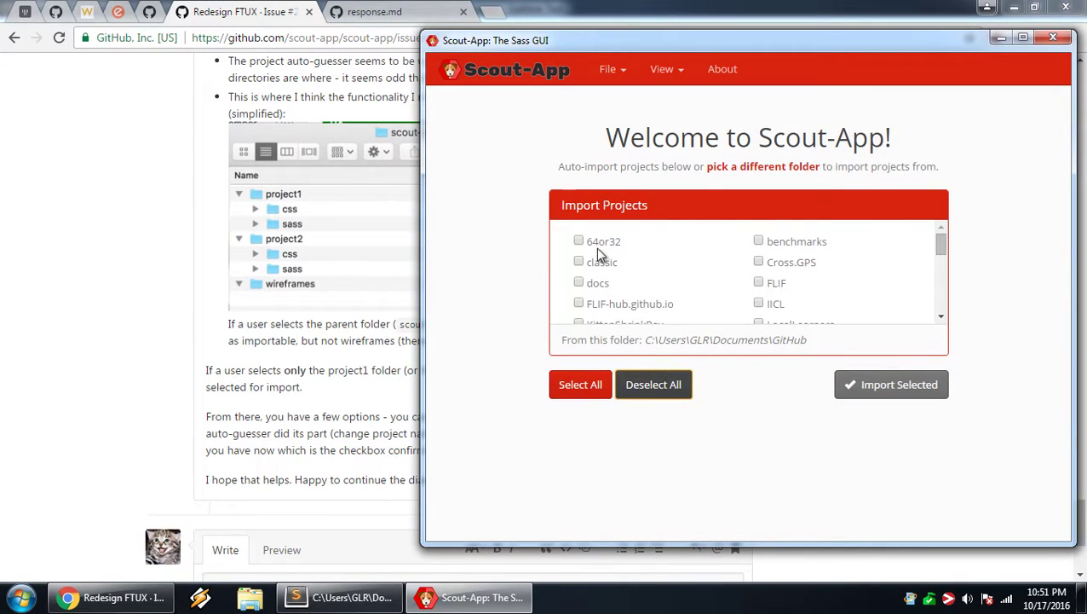
{"action": "scroll", "coordinate": [858, 281], "scroll_direction": "down", "scroll_amount": 5}
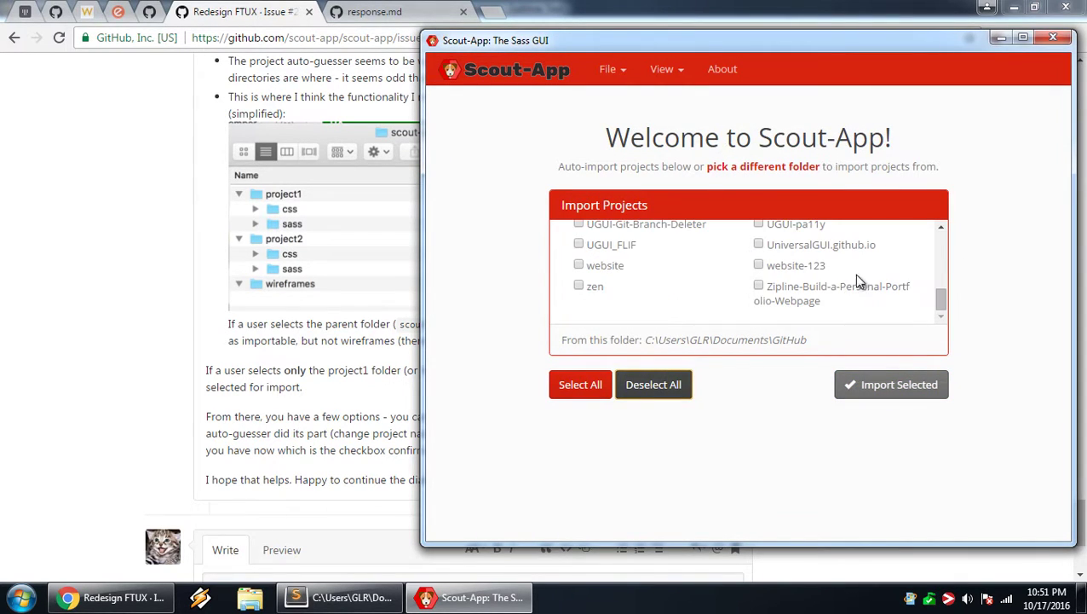
{"action": "left_click", "coordinate": [611, 245]}
{"action": "left_click", "coordinate": [669, 224]}
{"action": "left_click", "coordinate": [798, 225]}
{"action": "left_click", "coordinate": [886, 385]}
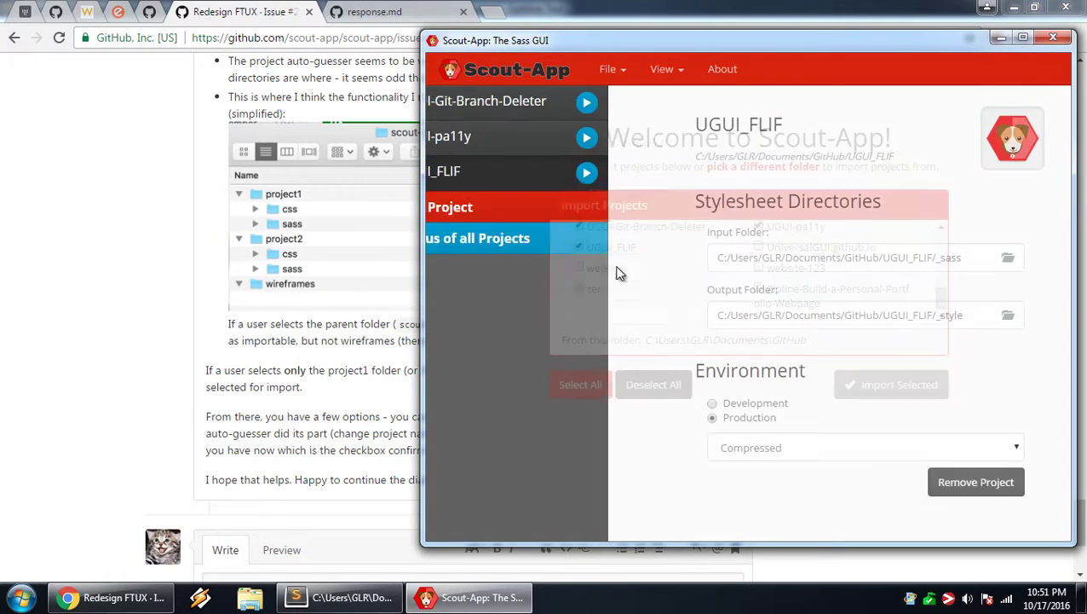
Inspect UGUI-pa11y's and UGUI-Git-Branch-Deleter's settings, checking the input and output folder paths
{"action": "left_click", "coordinate": [553, 143]}
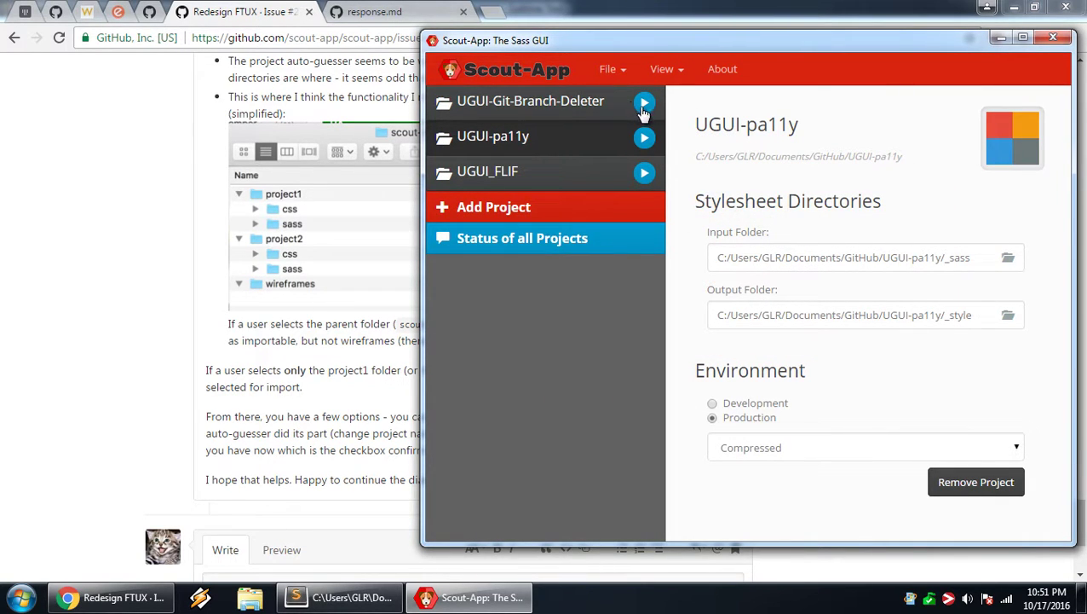
{"action": "left_click", "coordinate": [597, 111]}
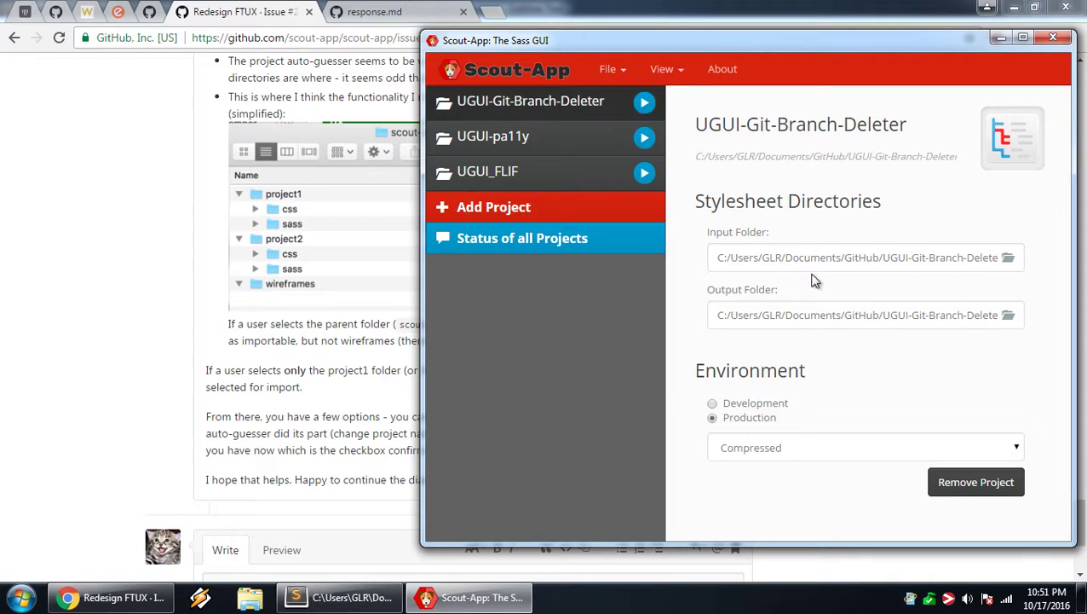
{"action": "left_click_drag", "start_coordinate": [951, 259], "coordinate": [1051, 255]}
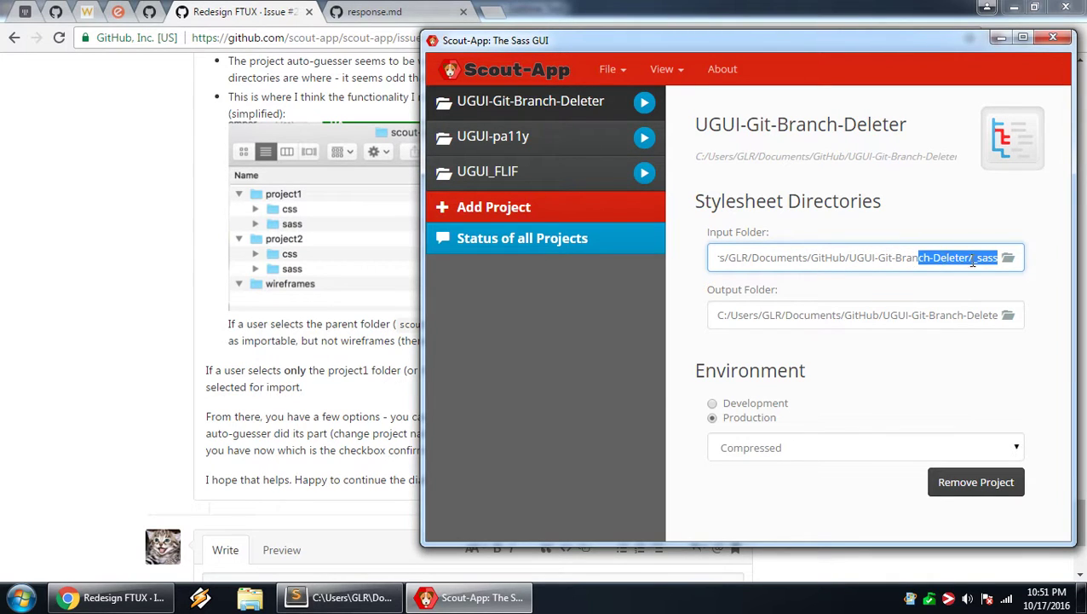
{"action": "left_click_drag", "start_coordinate": [962, 315], "coordinate": [1067, 316]}
{"action": "left_click", "coordinate": [931, 353]}
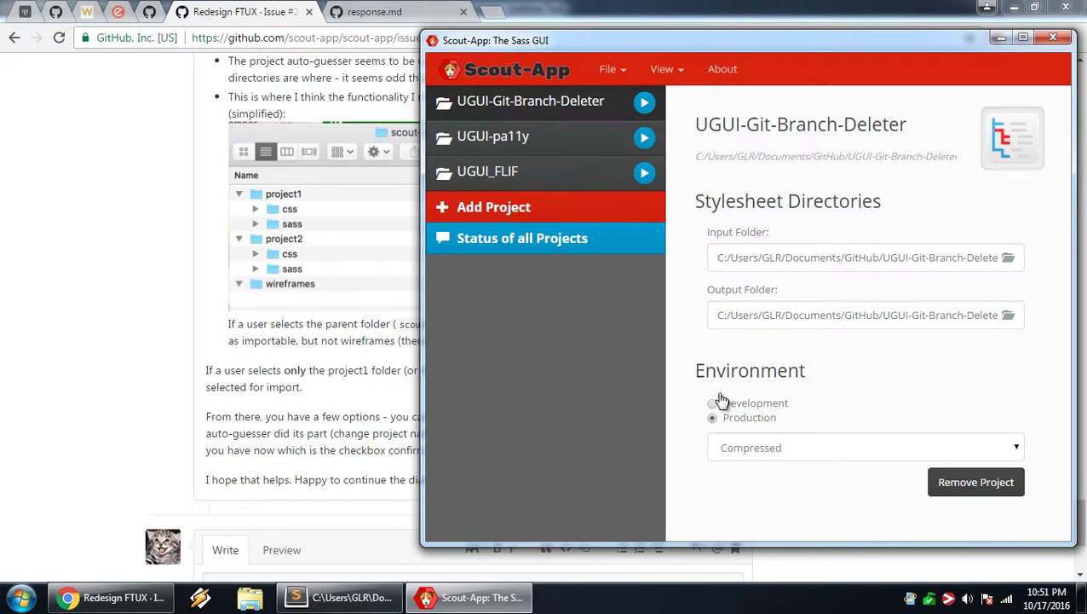
Rename UGUI-Git-Branch-Deleter to 'UGUI: Git Branch Deleter' and save the name
{"action": "left_click", "coordinate": [753, 126]}
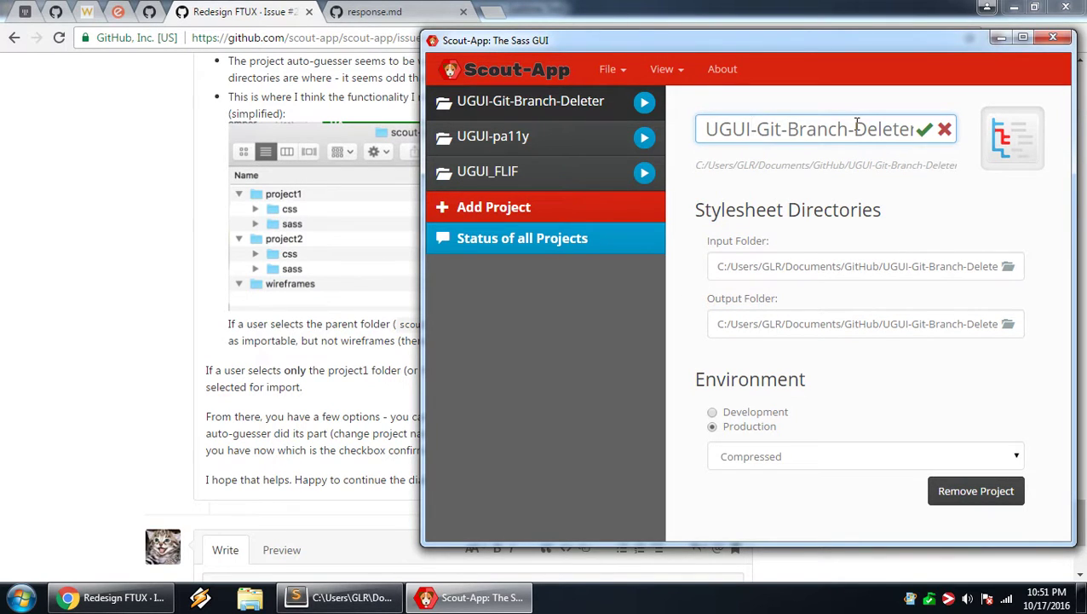
{"action": "key", "text": "Delete"}
{"action": "type", "text": ":"}
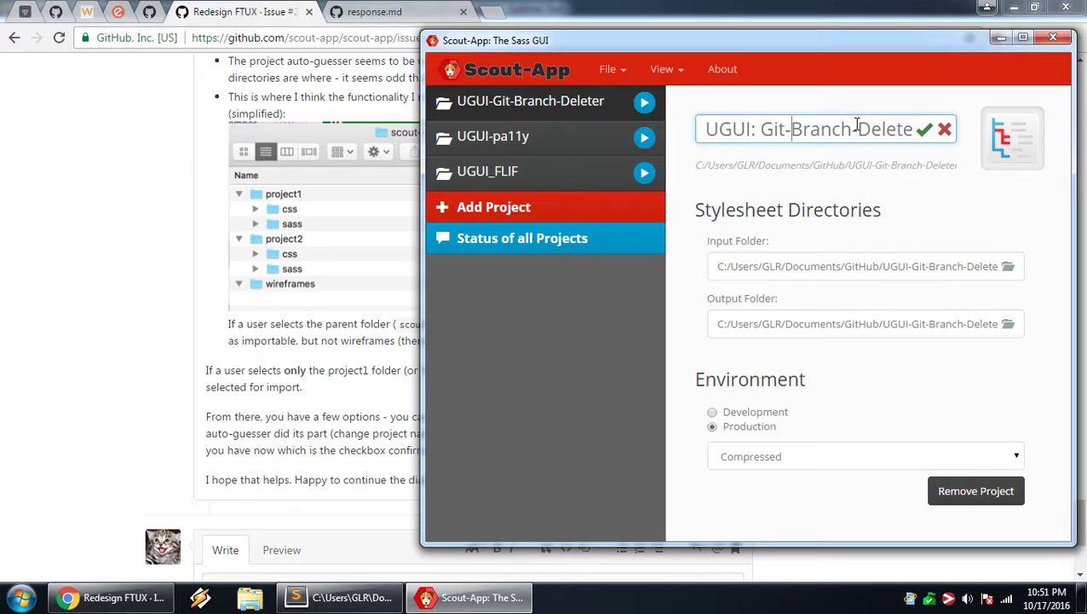
{"action": "key", "text": "Delete"}
{"action": "key", "text": "BackSpace"}
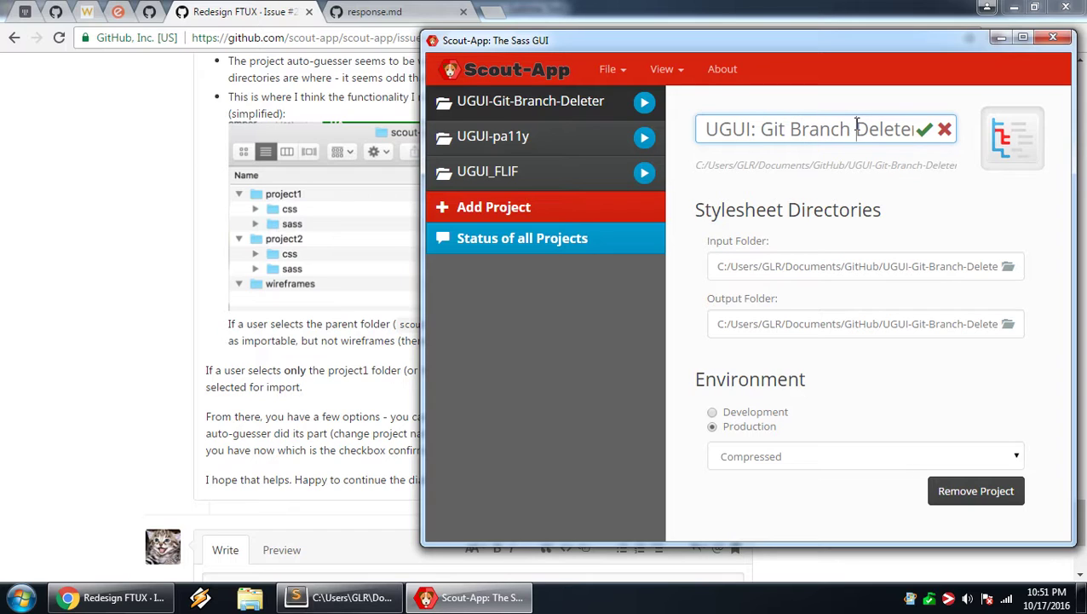
{"action": "left_click", "coordinate": [925, 130]}
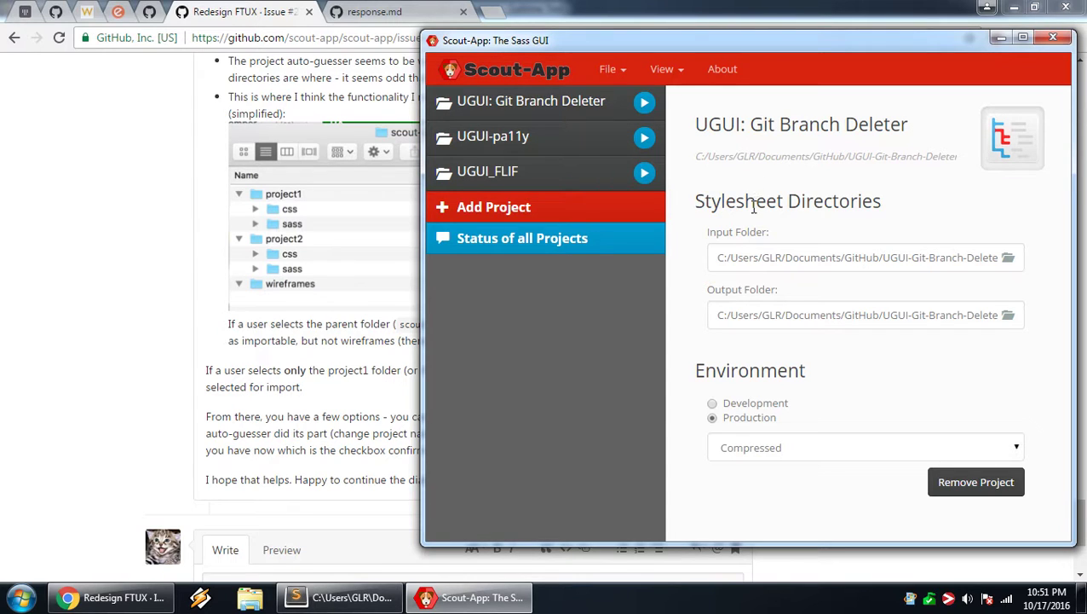
Scroll up the GitHub issue to reread the feedback comment, then bring Scout-App back
{"action": "left_click", "coordinate": [386, 346]}
{"action": "scroll", "coordinate": [429, 400], "scroll_direction": "up", "scroll_amount": 4}
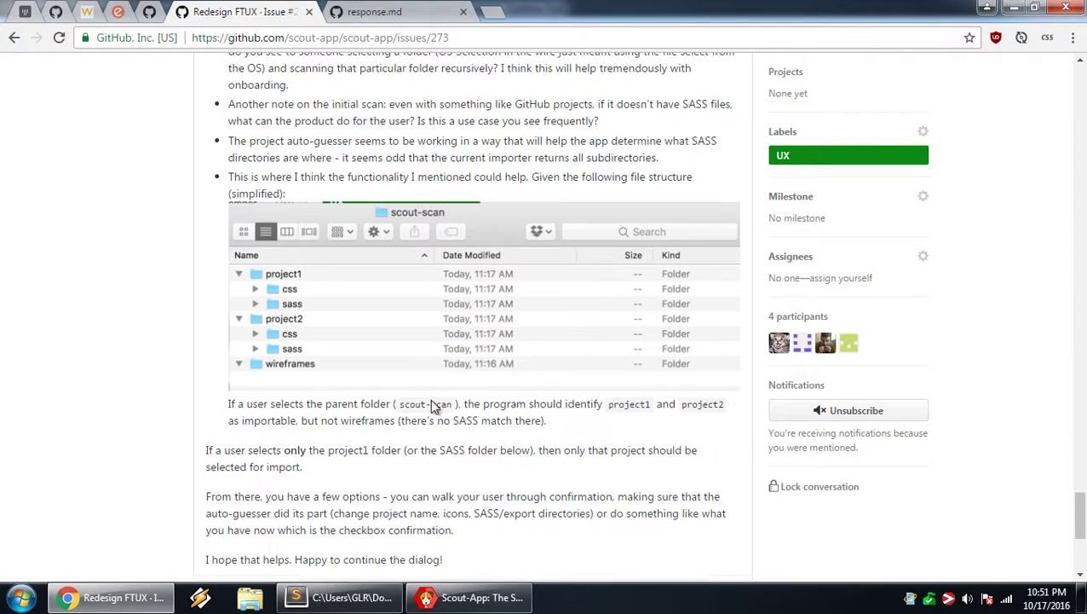
{"action": "scroll", "coordinate": [646, 158], "scroll_direction": "up", "scroll_amount": 1}
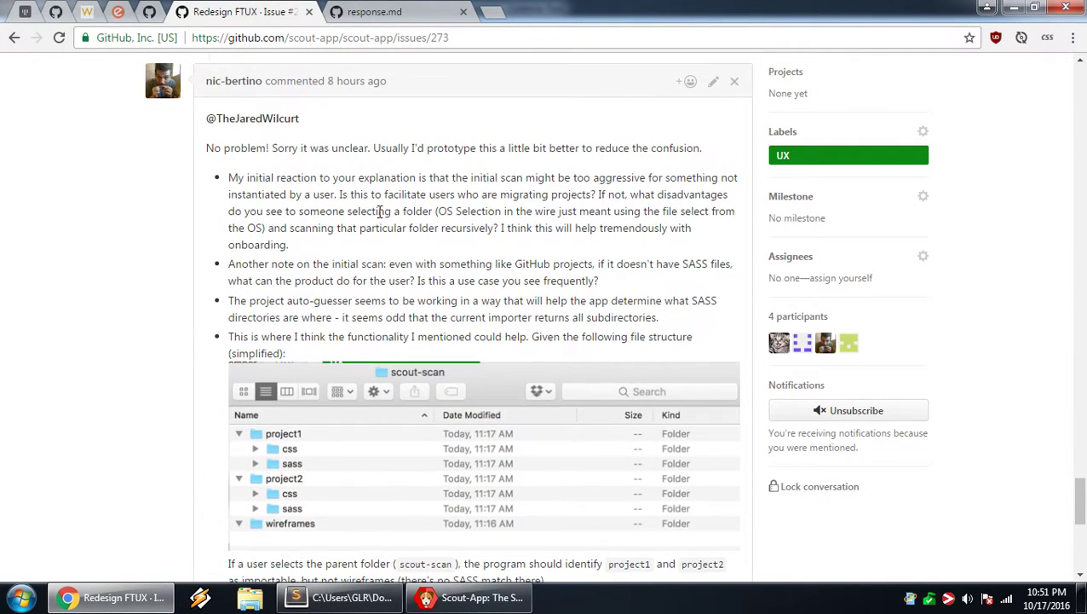
{"action": "left_click", "coordinate": [467, 597]}
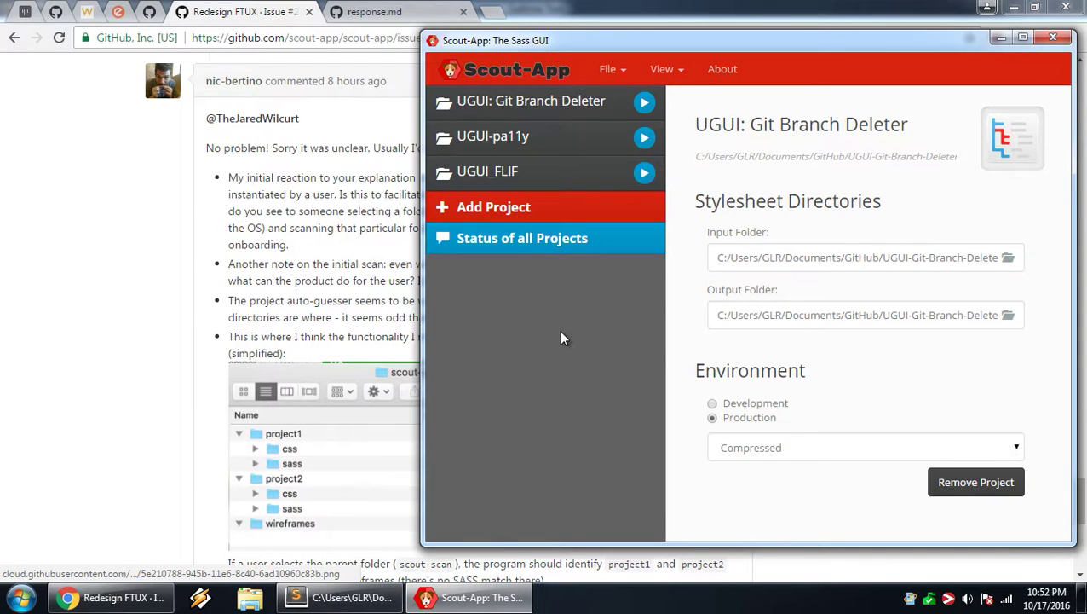
In Sublime Text, collapse the GitHub and TJW Scripts folders and close package.json
{"action": "left_click", "coordinate": [341, 597]}
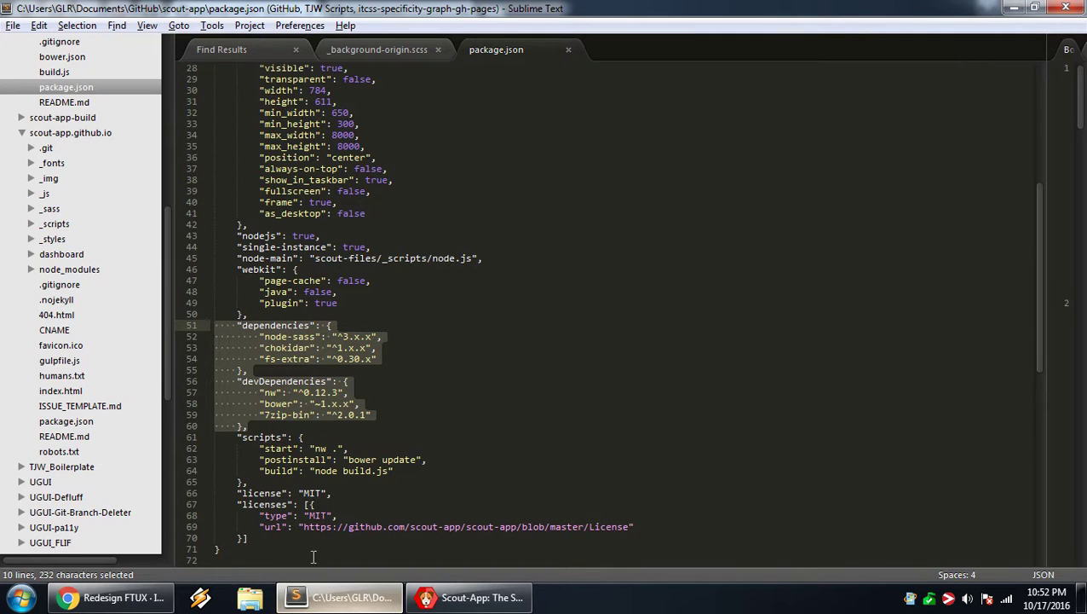
{"action": "scroll", "coordinate": [51, 247], "scroll_direction": "up", "scroll_amount": 10}
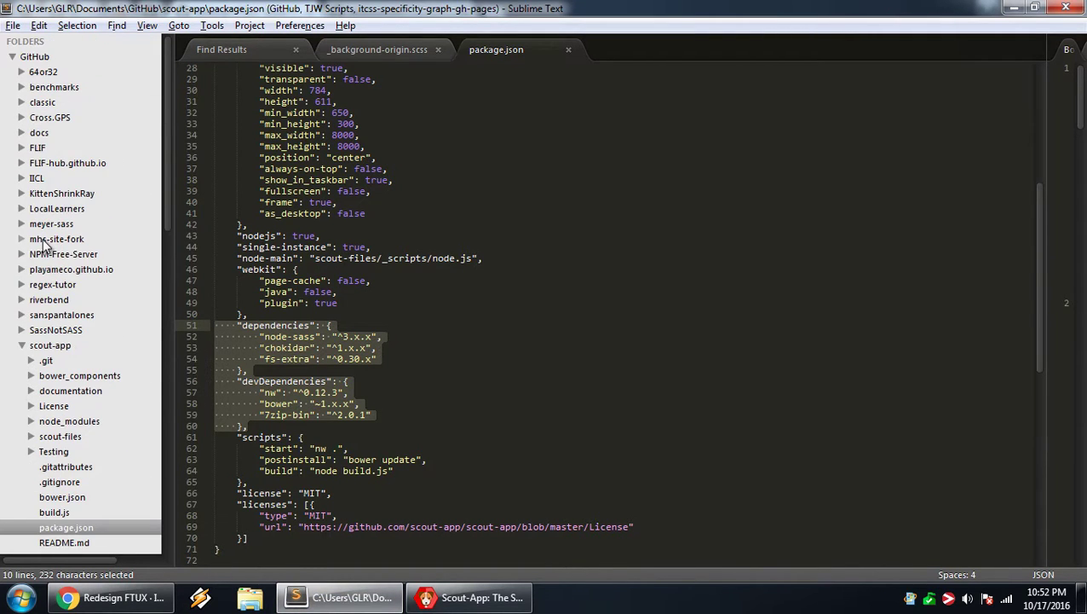
{"action": "left_click", "coordinate": [35, 56]}
{"action": "left_click", "coordinate": [46, 71]}
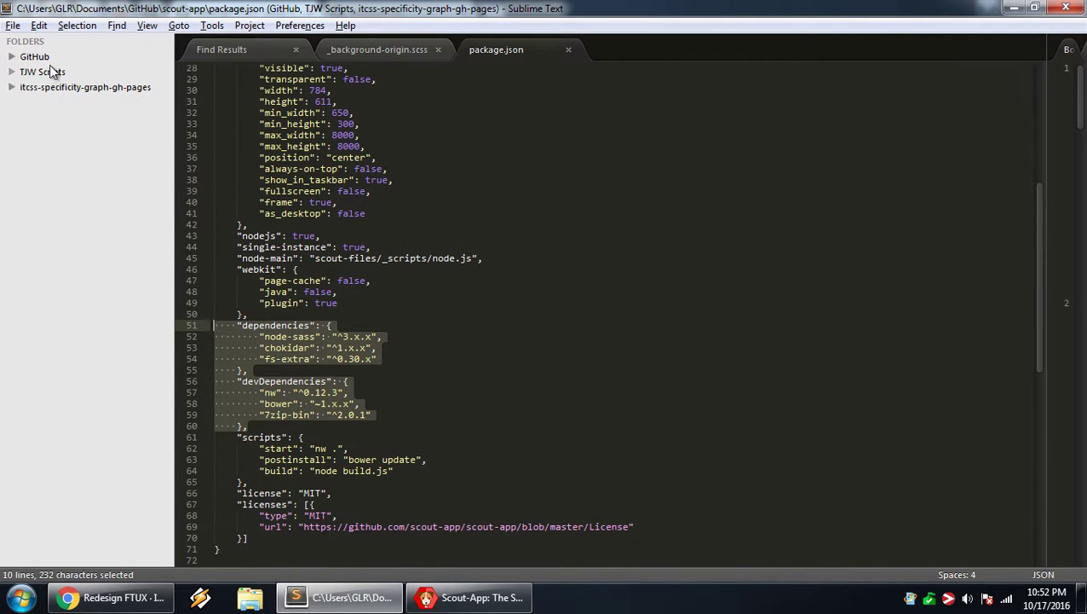
{"action": "middle_click", "coordinate": [486, 51]}
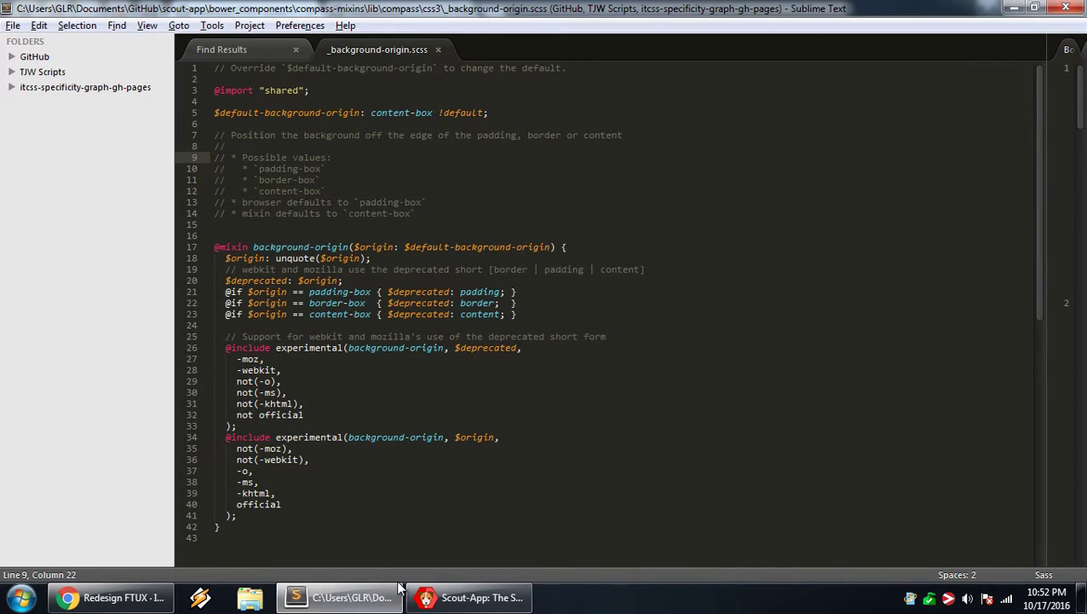
Open scout-settings.json from AppData\Local\Scout-App in Sublime Text, reached via %APPDATA% in Run
{"action": "key", "text": "super+r"}
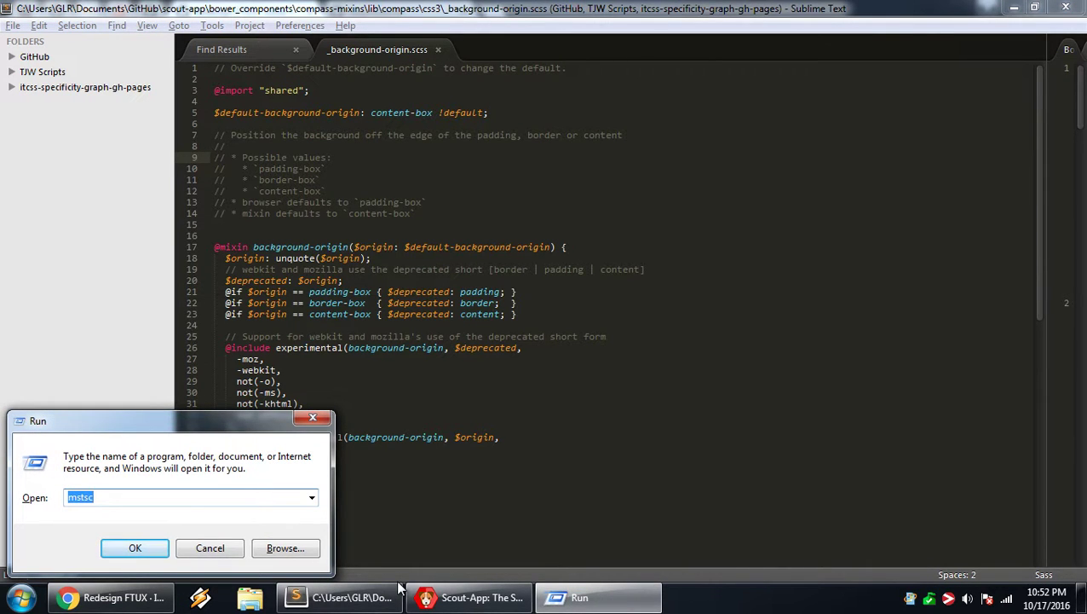
{"action": "type", "text": "%a"}
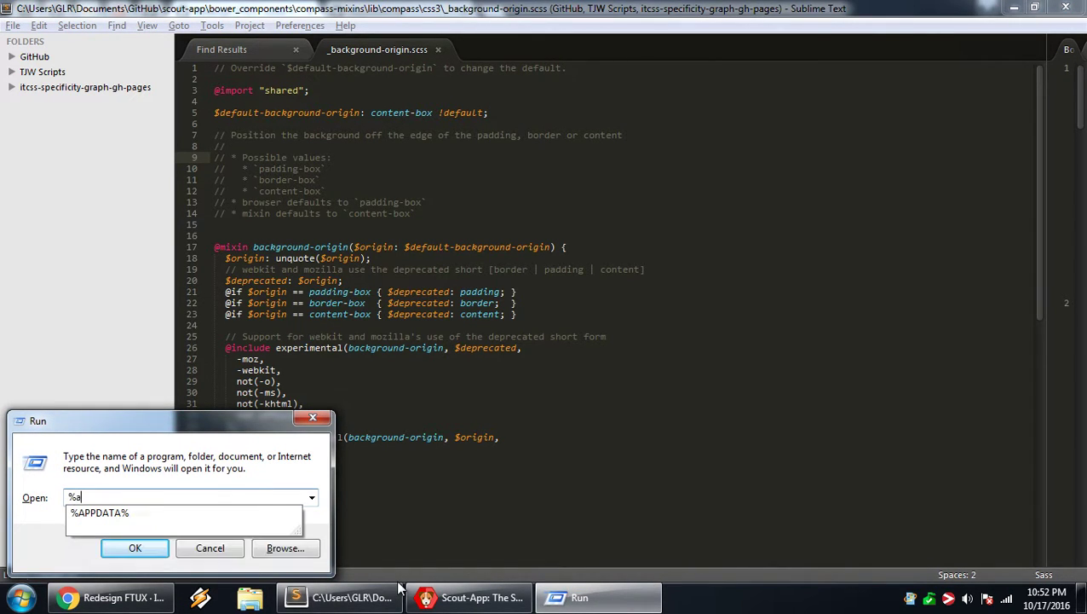
{"action": "key", "text": "Down"}
{"action": "key", "text": "Return"}
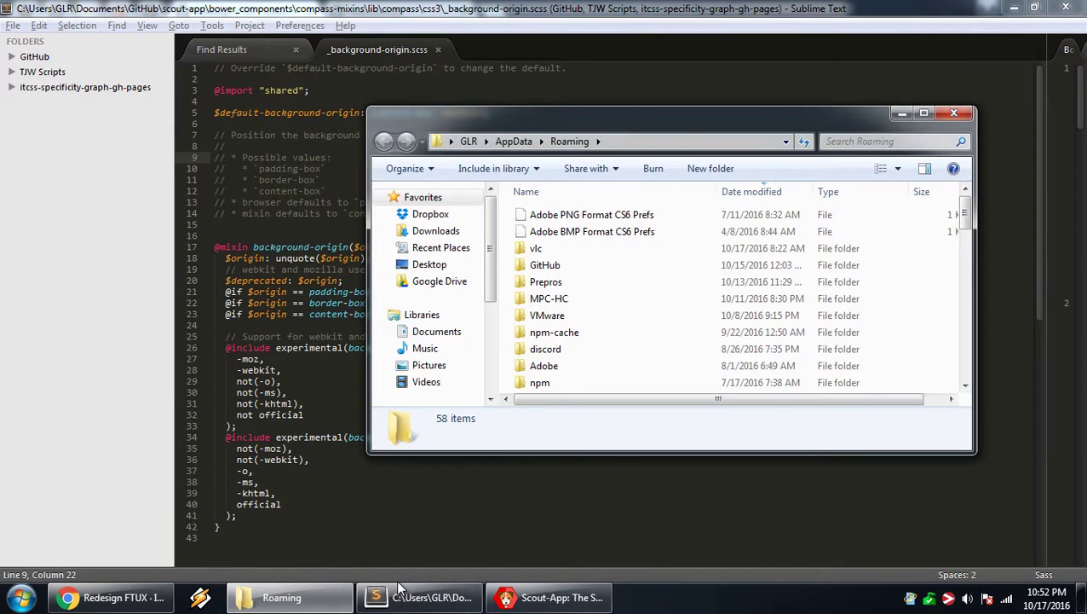
{"action": "key", "text": "alt+Up"}
{"action": "key", "text": "Up"}
{"action": "key", "text": "Up"}
{"action": "key", "text": "Return"}
{"action": "key", "text": "s"}
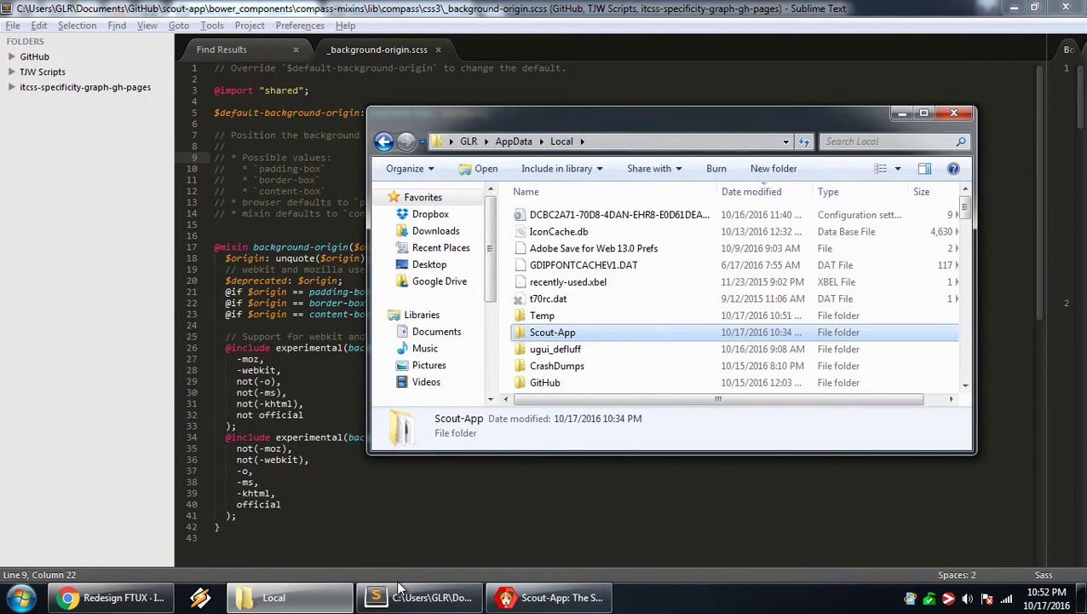
{"action": "key", "text": "Return"}
{"action": "scroll", "coordinate": [622, 375], "scroll_direction": "down", "scroll_amount": 2}
{"action": "left_click", "coordinate": [571, 351]}
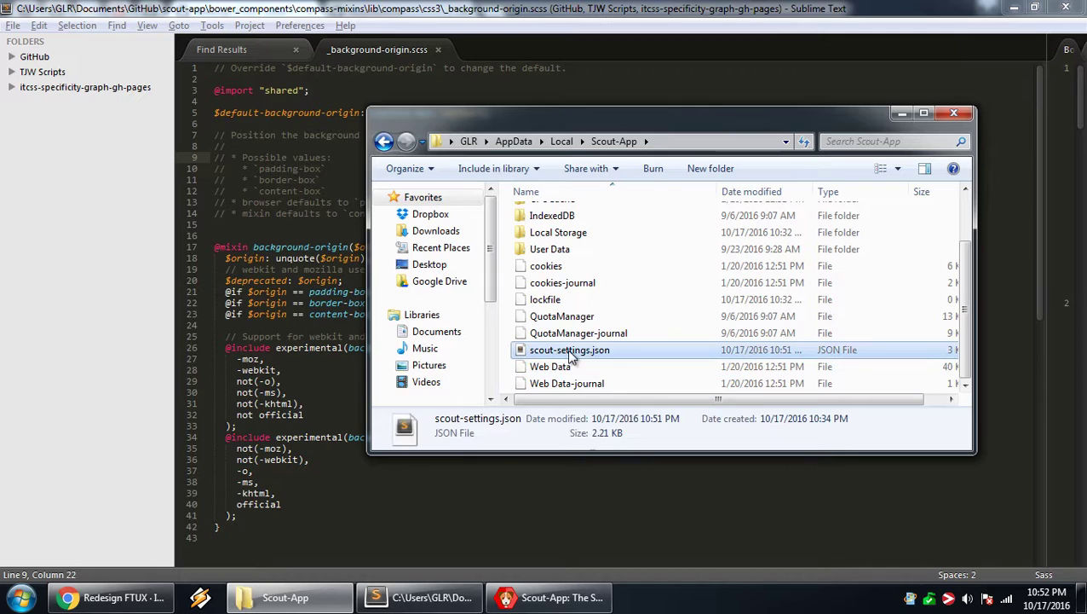
{"action": "key", "text": "Return"}
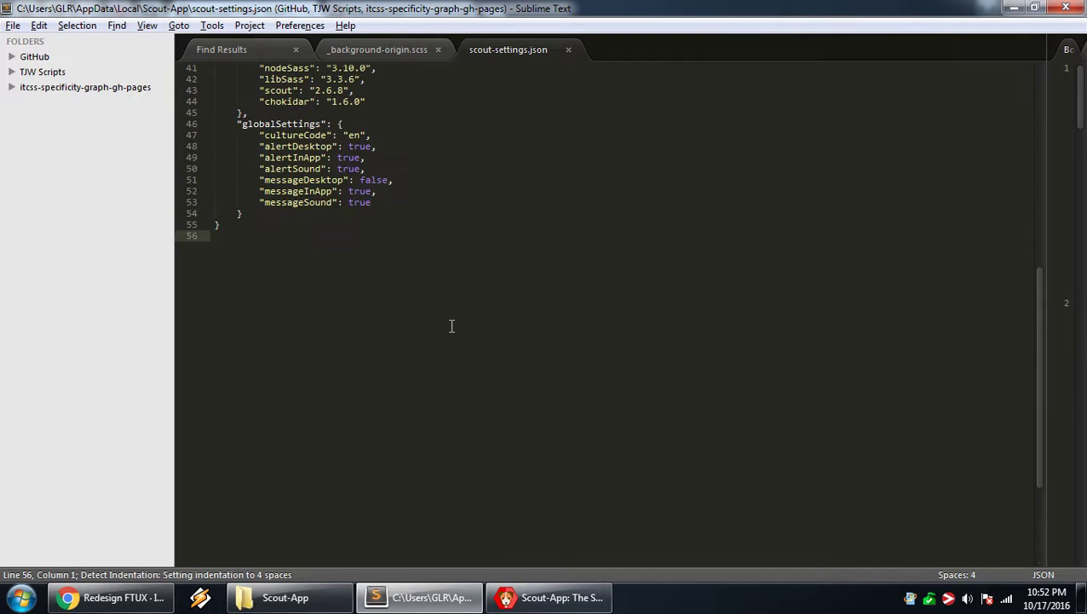
Scroll through the three UGUI project entries in scout-settings.json, then bring Scout-App forward
{"action": "scroll", "coordinate": [451, 326], "scroll_direction": "up", "scroll_amount": 13}
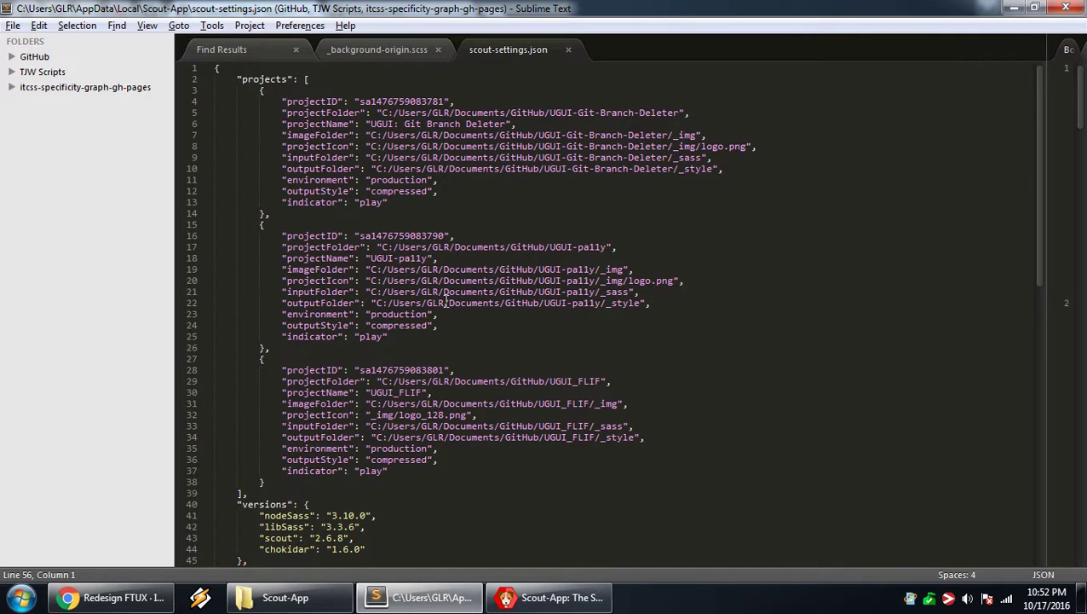
{"action": "scroll", "coordinate": [412, 299], "scroll_direction": "down", "scroll_amount": 4}
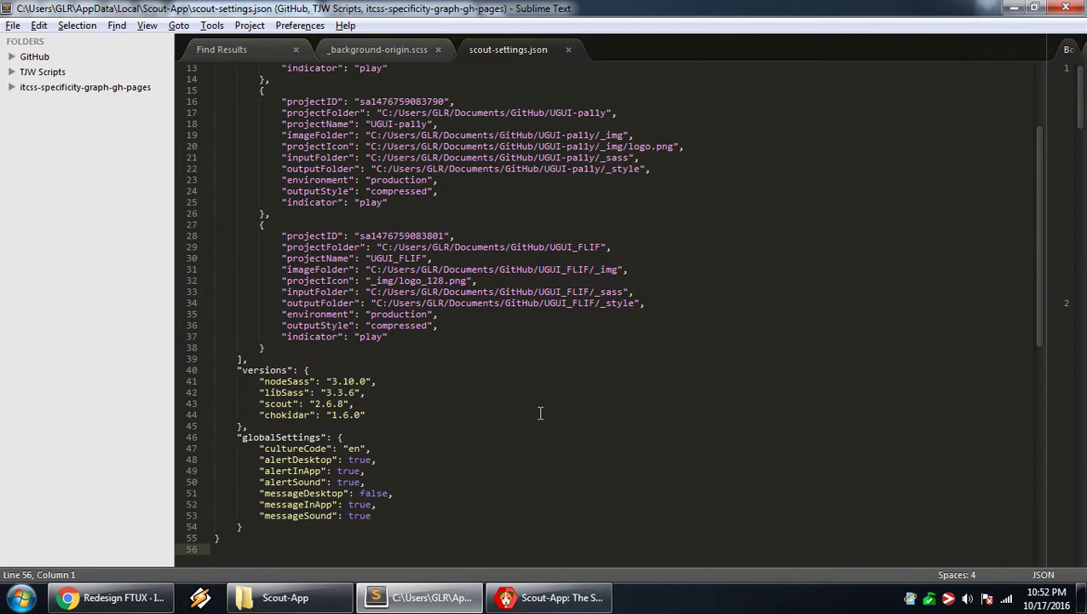
{"action": "scroll", "coordinate": [540, 413], "scroll_direction": "up", "scroll_amount": 1}
{"action": "left_click", "coordinate": [512, 597]}
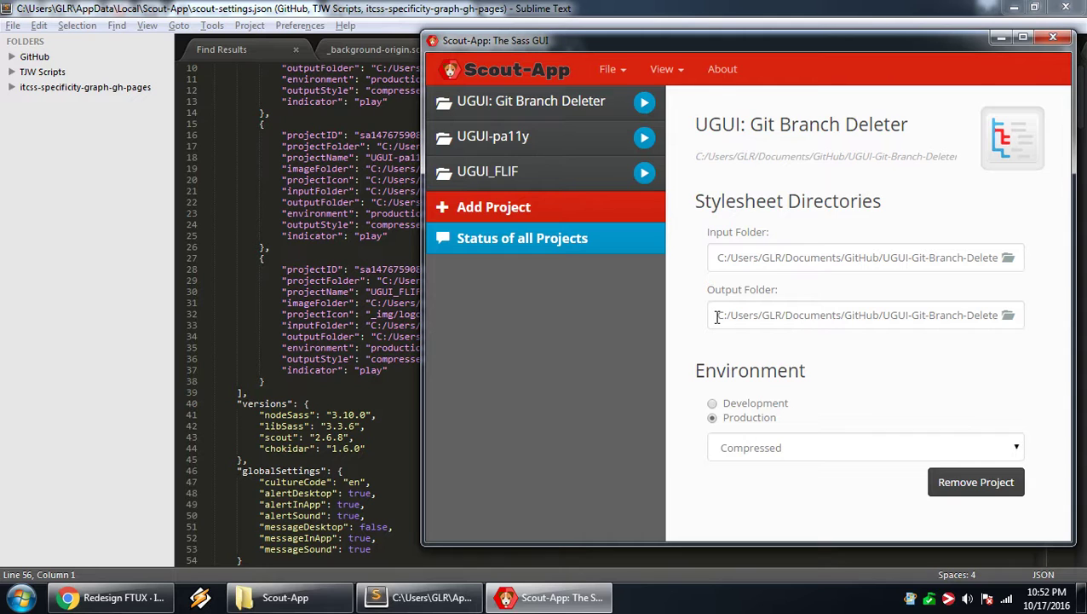
Nudge the Scout-App window slightly left, then return scout-settings.json to the front
{"action": "mouse_move", "coordinate": [625, 44]}
{"action": "left_mouse_down"}
{"action": "mouse_move", "coordinate": [592, 51]}
{"action": "mouse_move", "coordinate": [614, 46]}
{"action": "left_mouse_up"}
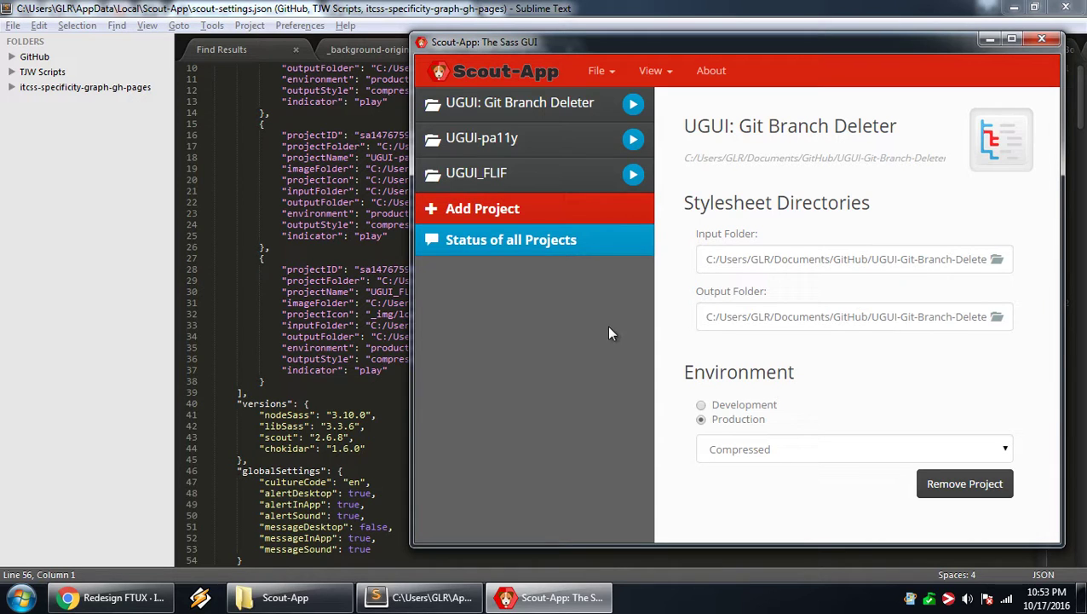
{"action": "left_click", "coordinate": [398, 299]}
Highlight the input and output folder paths and the user folder name in scout-settings.json
{"action": "left_click_drag", "start_coordinate": [372, 325], "coordinate": [624, 325]}
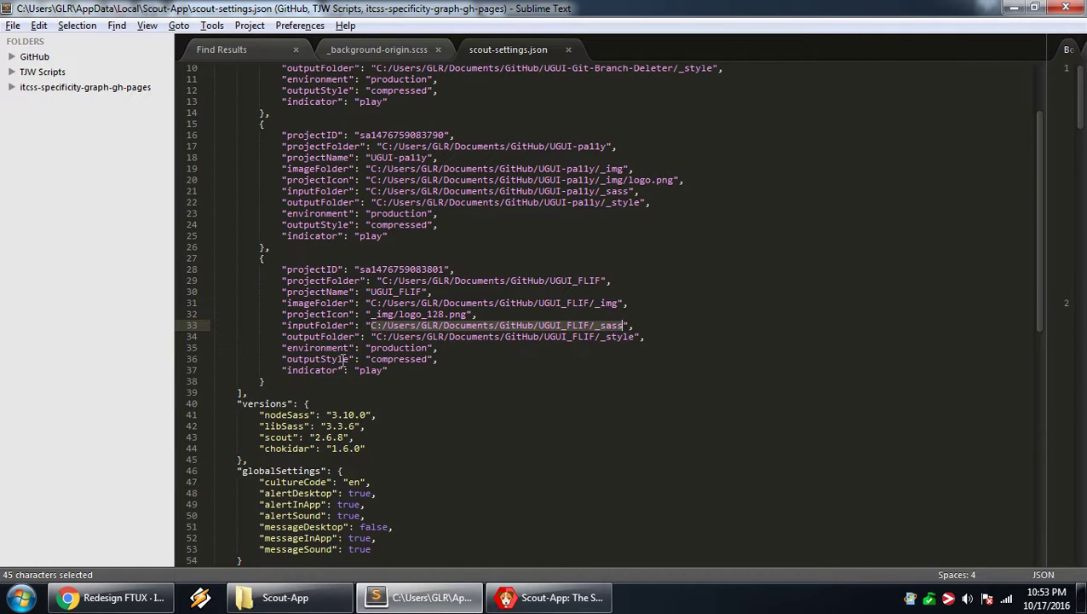
{"action": "scroll", "coordinate": [331, 301], "scroll_direction": "up", "scroll_amount": 3}
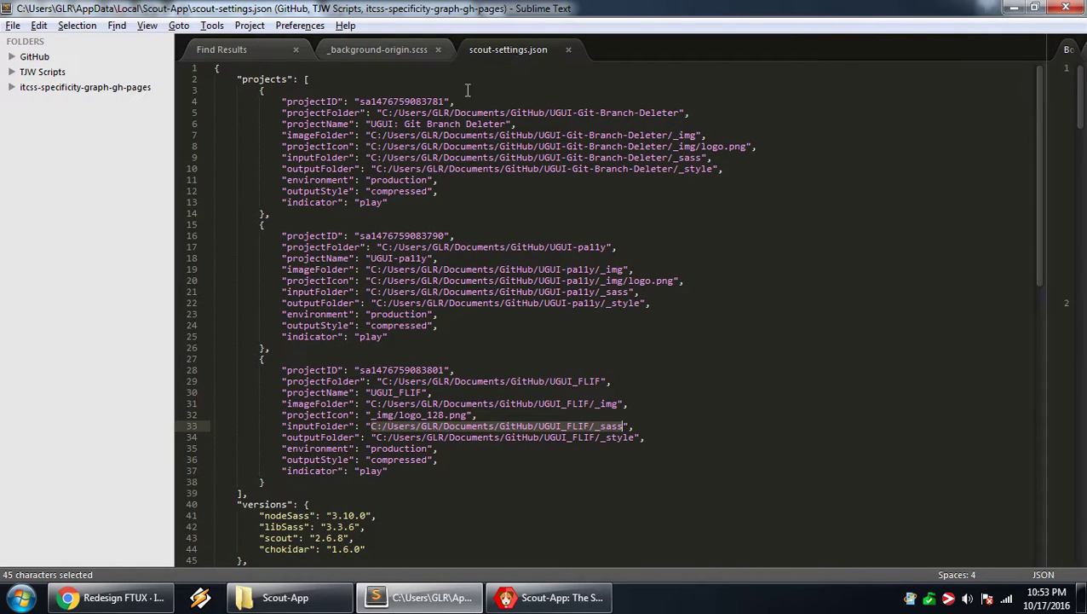
{"action": "left_click_drag", "start_coordinate": [376, 169], "coordinate": [708, 169]}
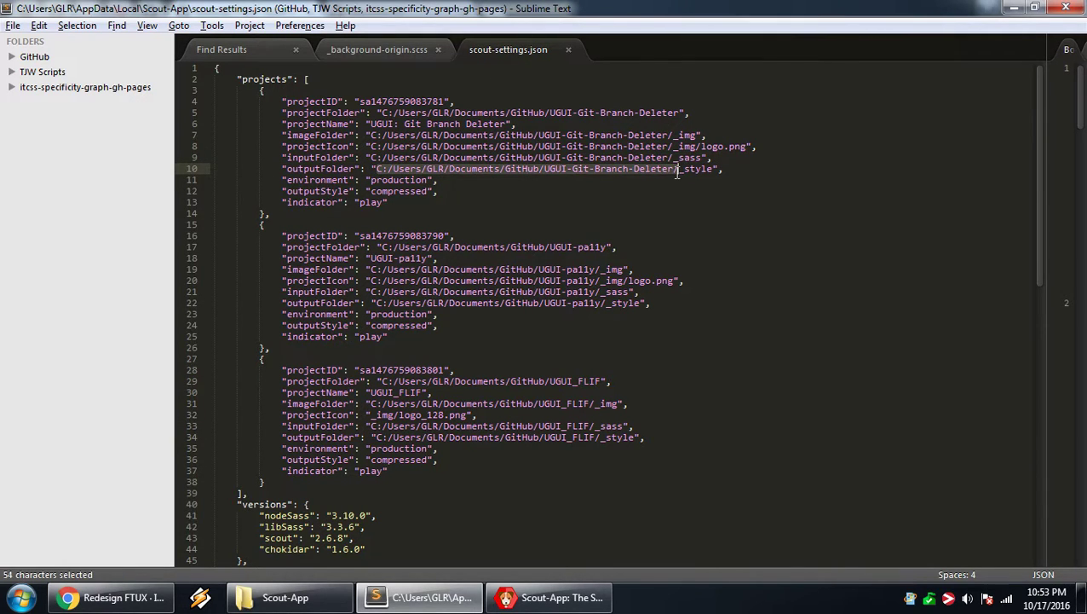
{"action": "left_click", "coordinate": [449, 169]}
{"action": "double_click", "coordinate": [436, 169]}
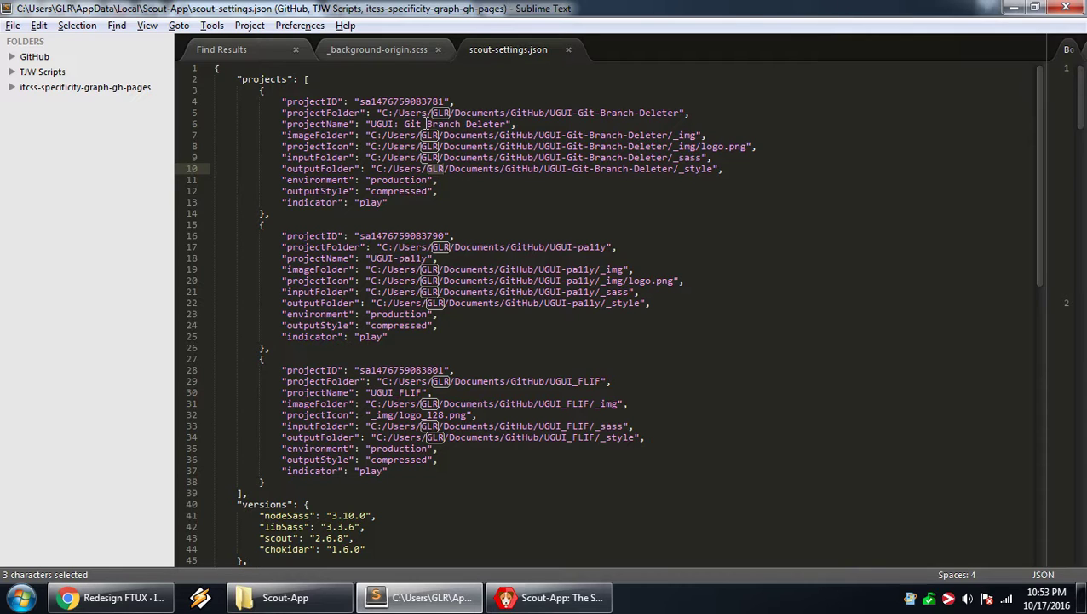
{"action": "left_click", "coordinate": [424, 213]}
Remove UGUI: Git Branch Deleter, UGUI-pa11y and UGUI_FLIF from Scout-App, confirming each
{"action": "left_click", "coordinate": [498, 600]}
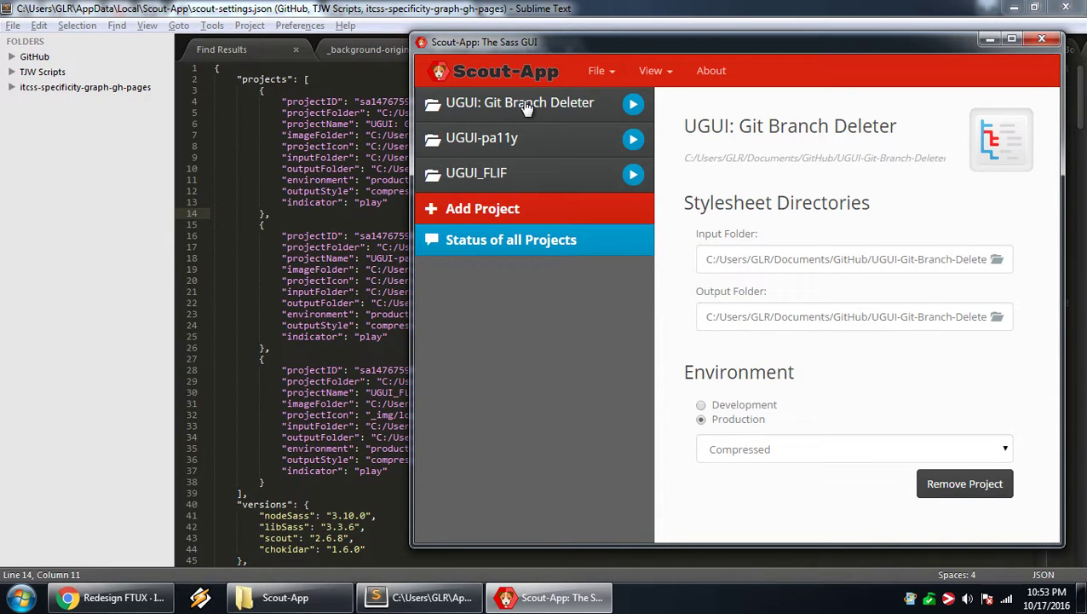
{"action": "left_click", "coordinate": [937, 483]}
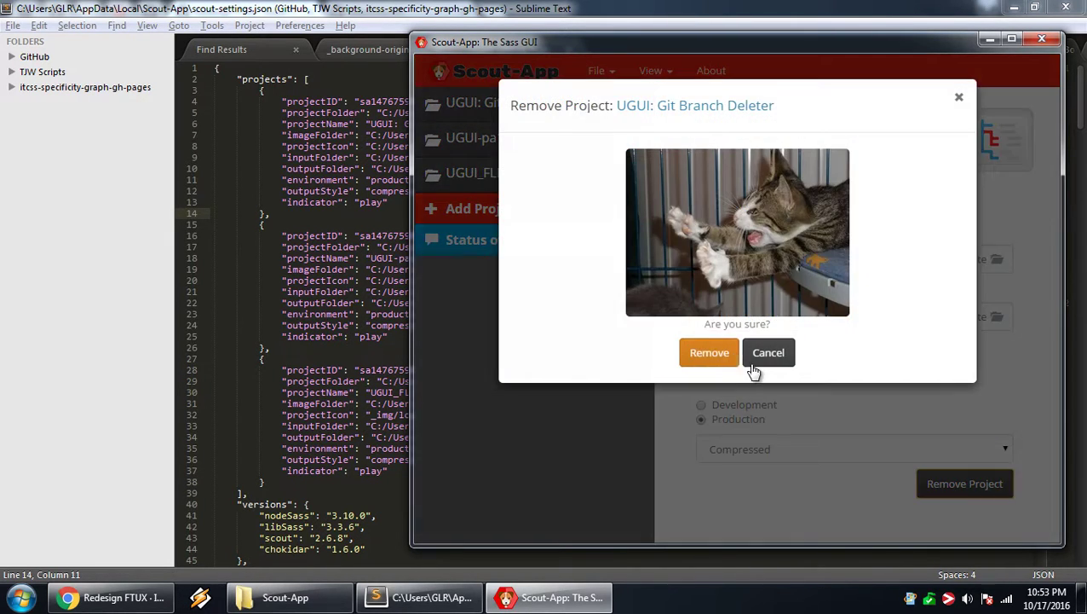
{"action": "left_click", "coordinate": [702, 346]}
{"action": "left_click", "coordinate": [944, 485]}
{"action": "left_click", "coordinate": [709, 352]}
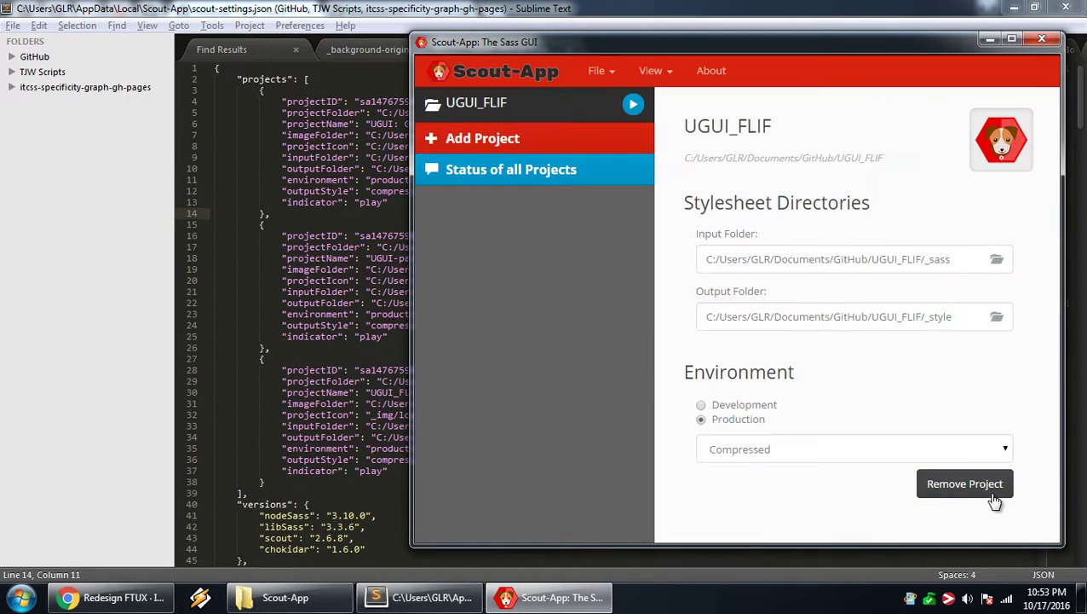
{"action": "left_click", "coordinate": [955, 490]}
{"action": "left_click", "coordinate": [701, 351]}
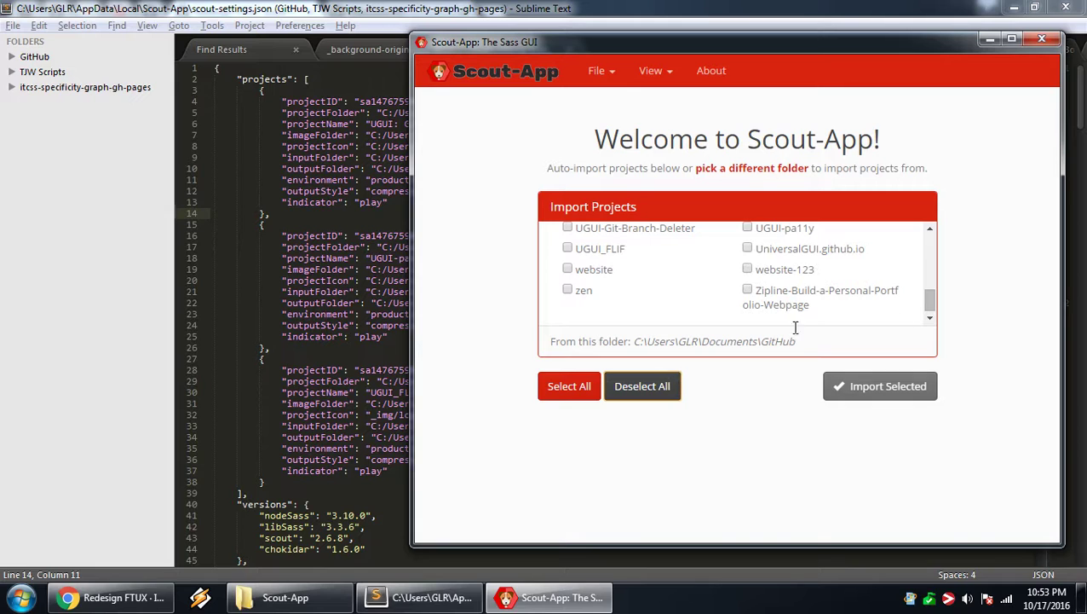
Tick TJW_Boilerplate, UGUI and UGUI-Defluff in the import list and import just those three
{"action": "left_click_drag", "start_coordinate": [938, 298], "coordinate": [938, 226]}
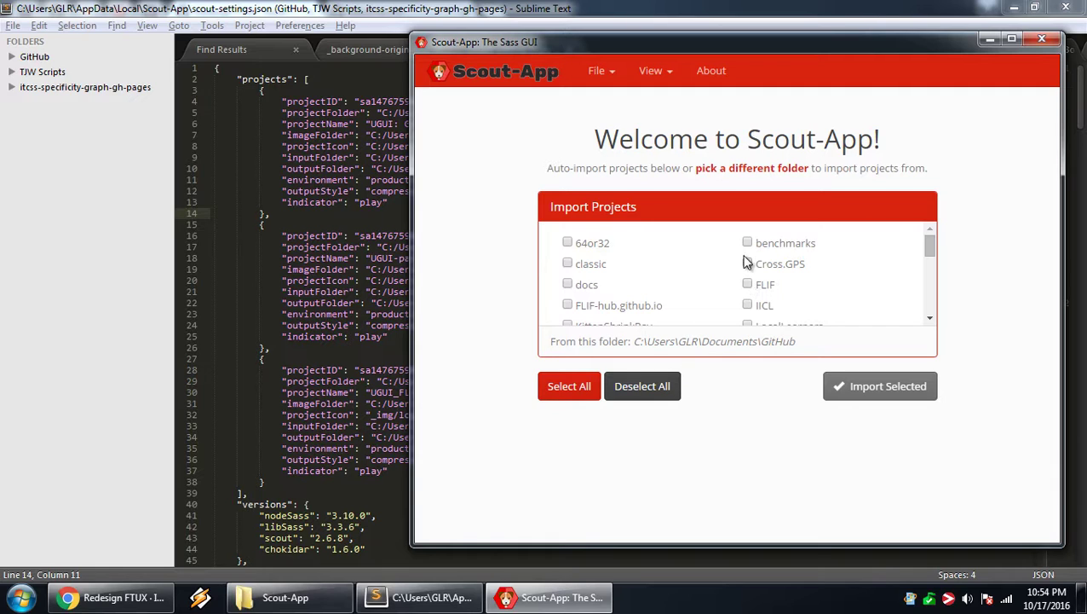
{"action": "scroll", "coordinate": [585, 251], "scroll_direction": "down", "scroll_amount": 10}
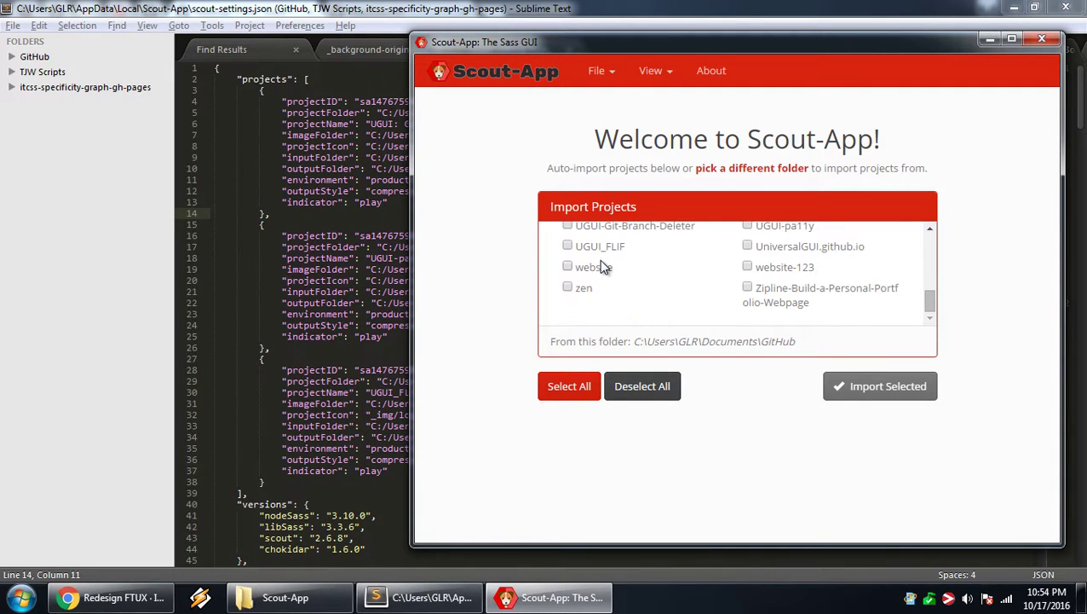
{"action": "scroll", "coordinate": [604, 266], "scroll_direction": "up", "scroll_amount": 2}
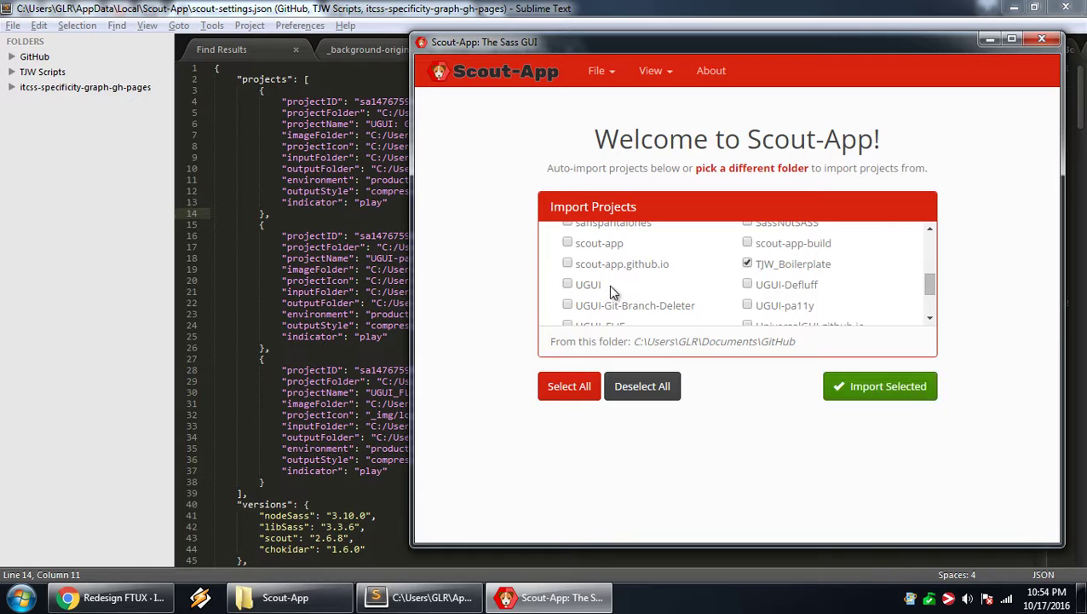
{"action": "left_click", "coordinate": [609, 285]}
{"action": "left_click", "coordinate": [754, 285]}
{"action": "left_click", "coordinate": [848, 390]}
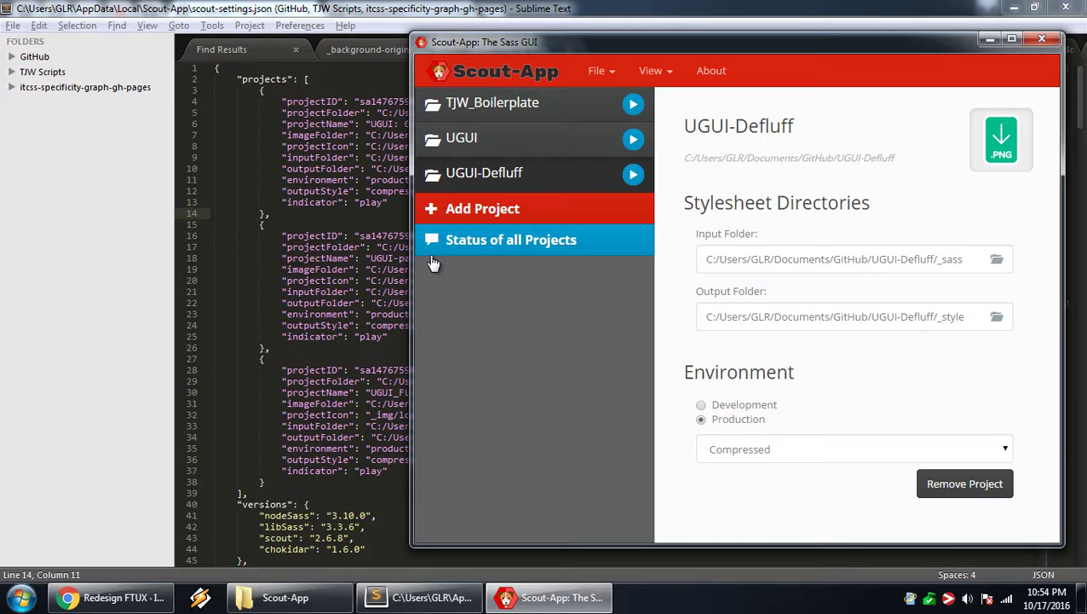
View the reloaded scout-settings.json, then show Scout-App's new project and preferences menu
{"action": "left_click", "coordinate": [370, 264]}
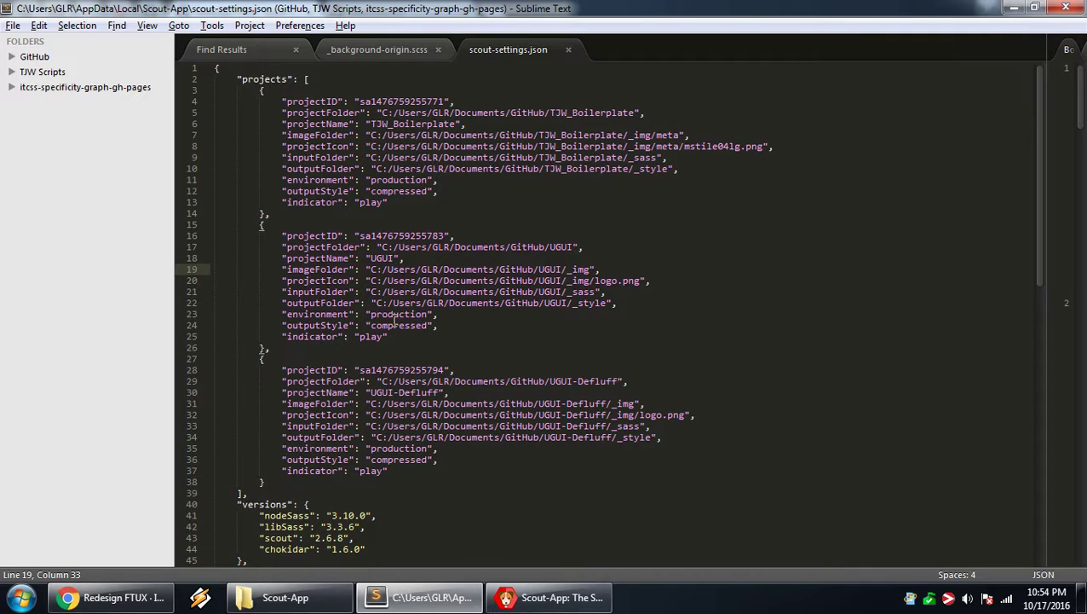
{"action": "left_click", "coordinate": [545, 596]}
{"action": "left_click", "coordinate": [598, 72]}
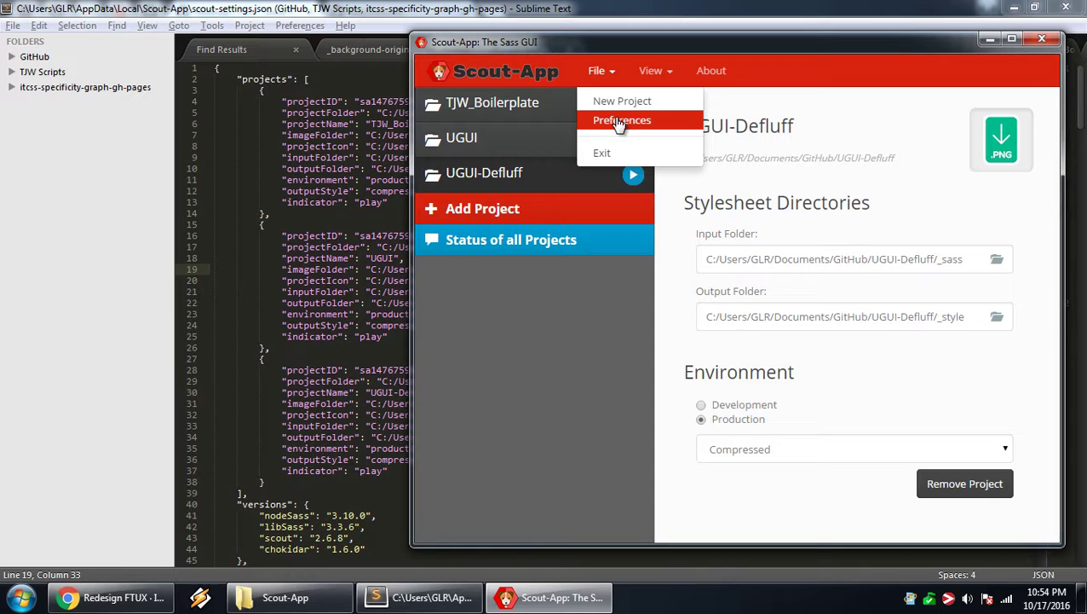
Return to the settings file, then scroll the GitHub issue to its scout-scan example
{"action": "left_click", "coordinate": [336, 219]}
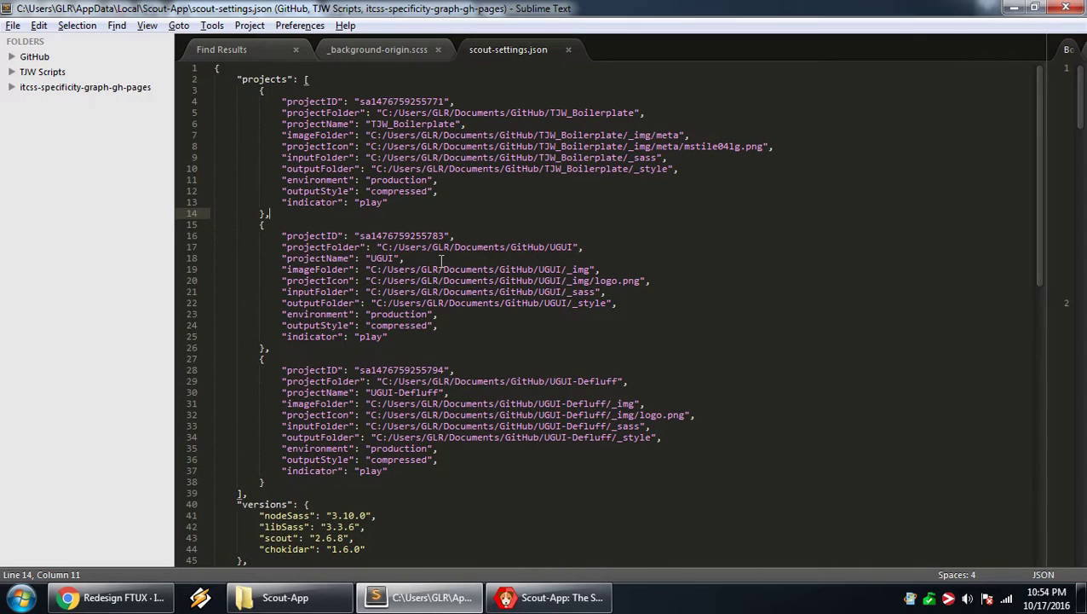
{"action": "left_click", "coordinate": [115, 597]}
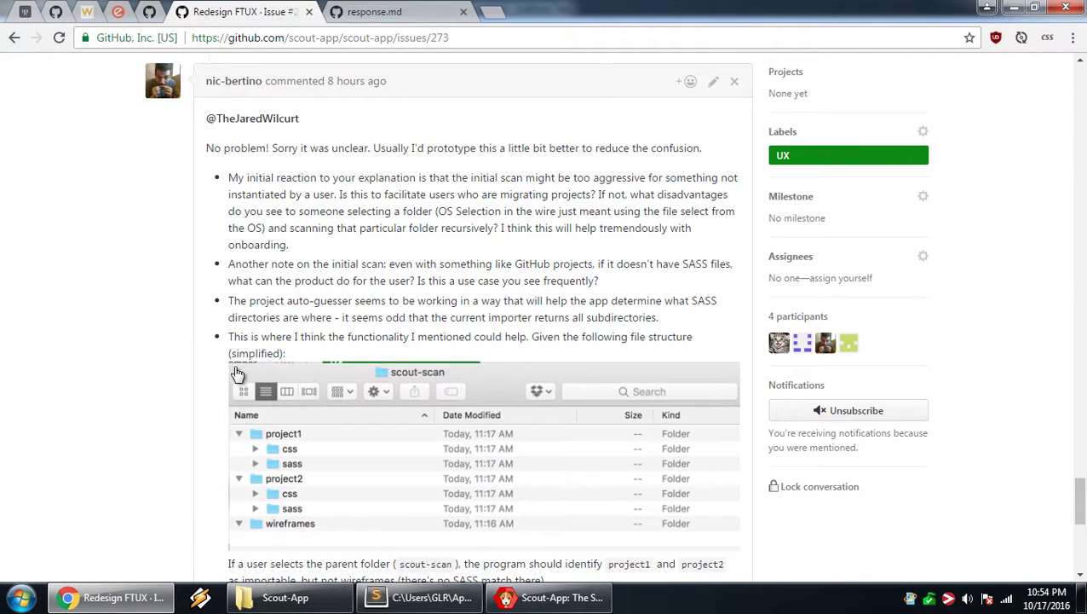
{"action": "scroll", "coordinate": [195, 312], "scroll_direction": "down", "scroll_amount": 3}
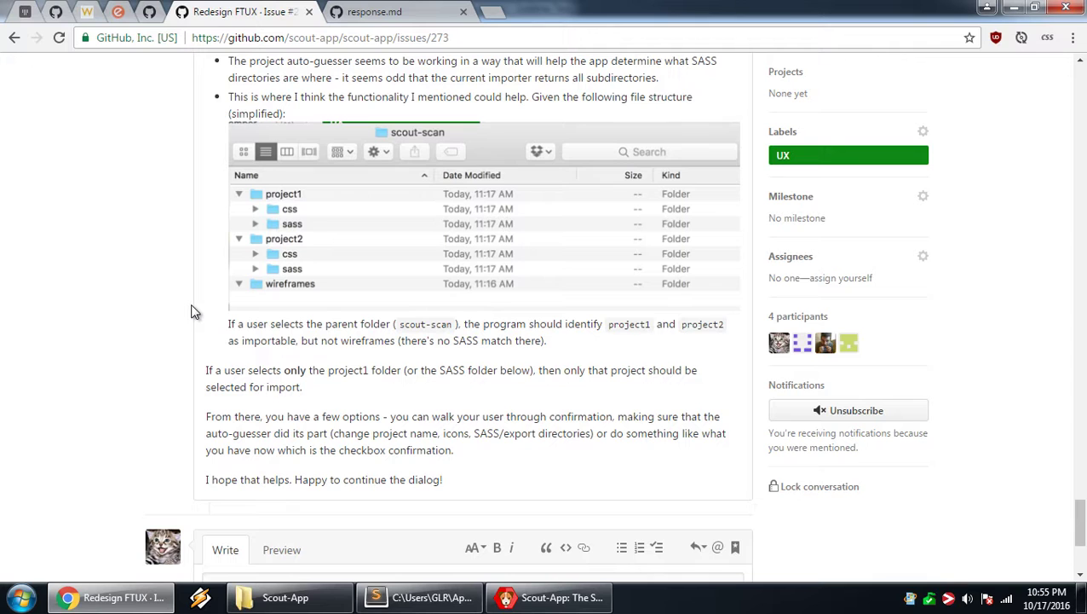
Show Scout-App's About info and Preferences (notification, language, theme), then close Preferences with Esc
{"action": "left_click", "coordinate": [550, 597]}
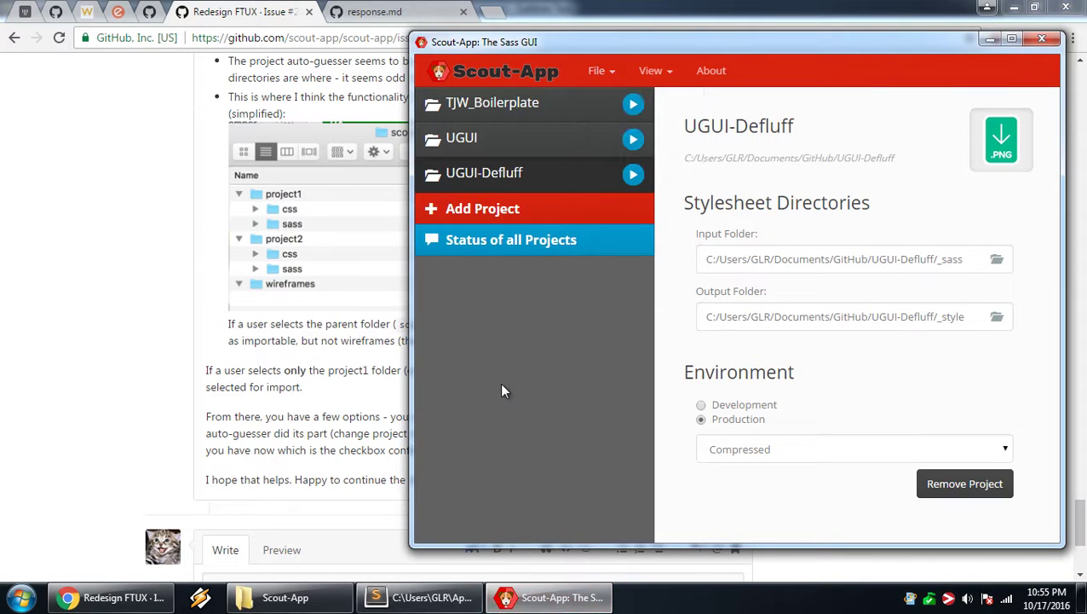
{"action": "left_click", "coordinate": [598, 73]}
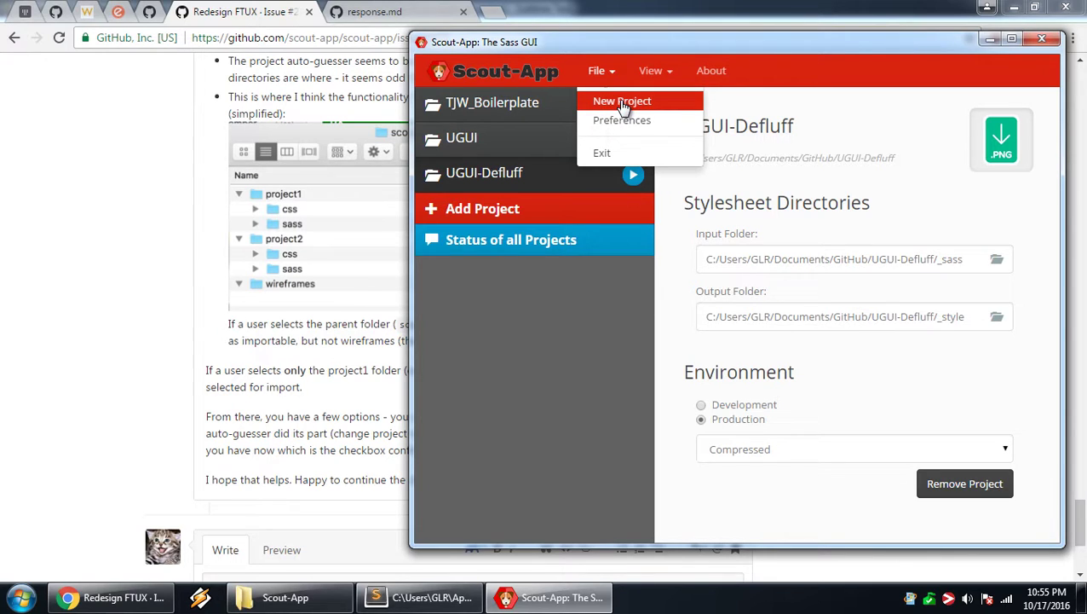
{"action": "left_click", "coordinate": [714, 71]}
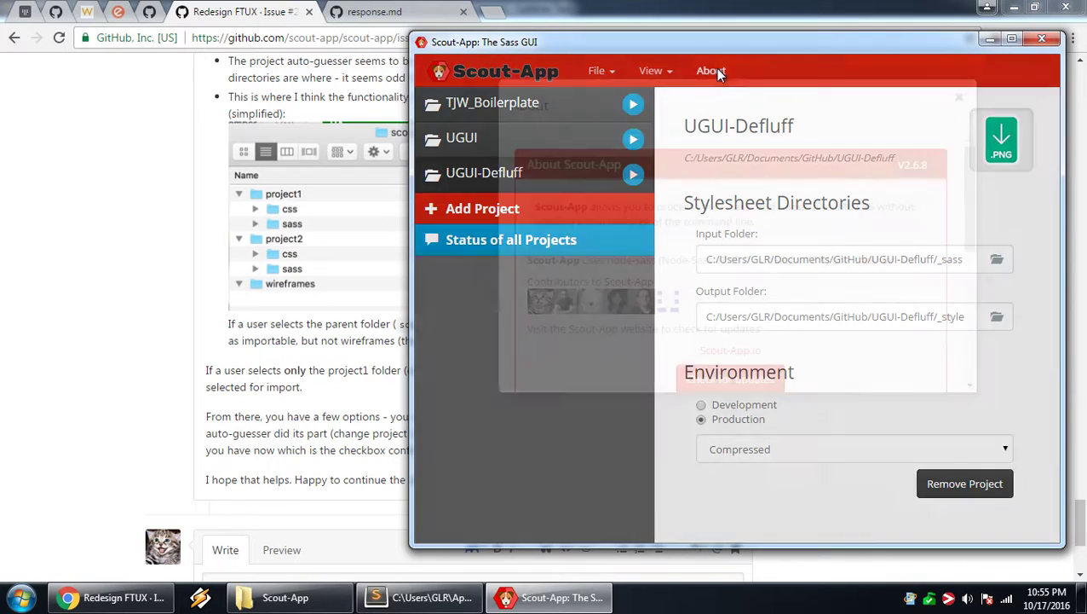
{"action": "left_click", "coordinate": [465, 239]}
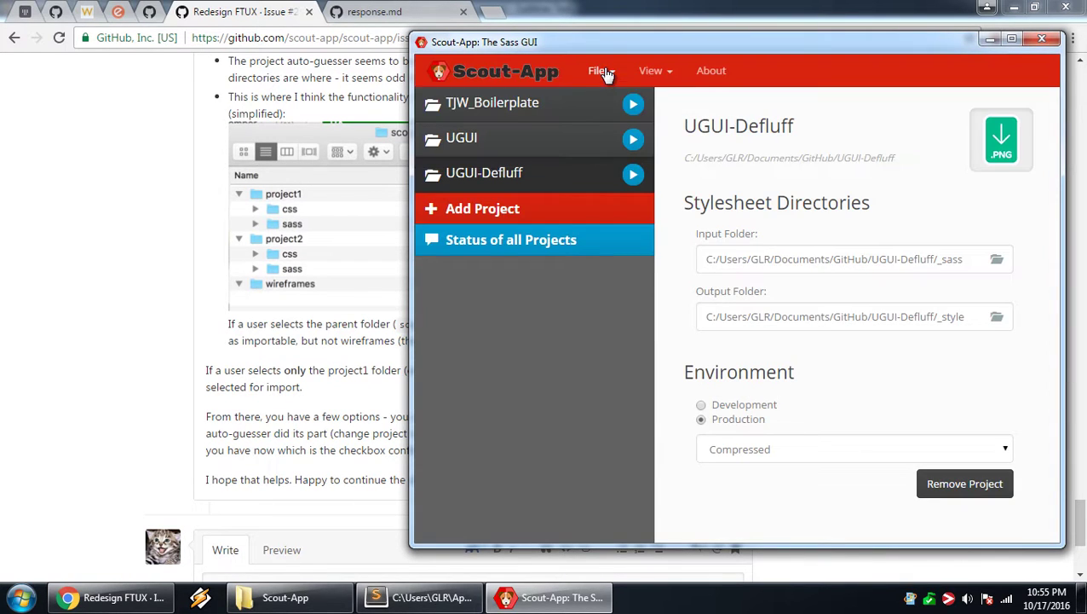
{"action": "left_click", "coordinate": [599, 70]}
{"action": "left_click", "coordinate": [609, 114]}
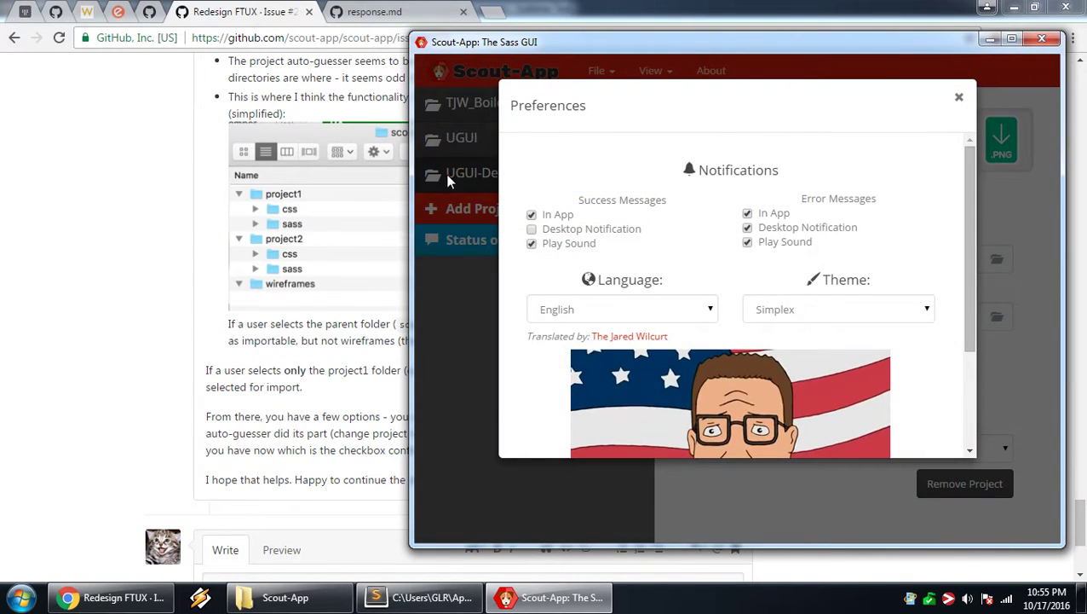
{"action": "key", "text": "Escape"}
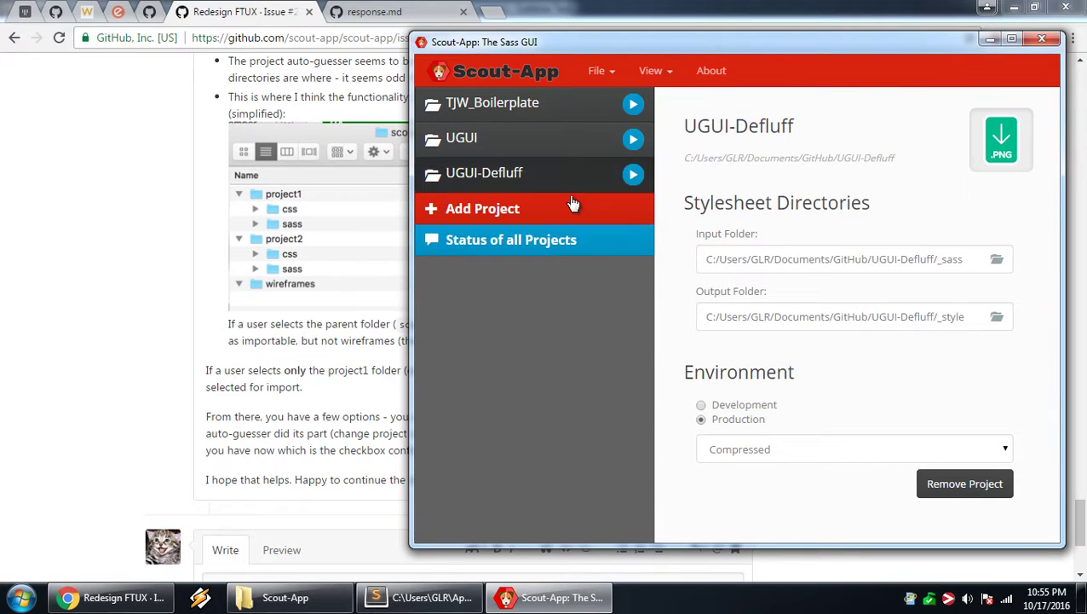
Remove TJW_Boilerplate, UGUI and UGUI-Defluff from Scout-App via the right-click menu
{"action": "right_click", "coordinate": [515, 104]}
{"action": "left_click", "coordinate": [554, 121]}
{"action": "left_click", "coordinate": [697, 352]}
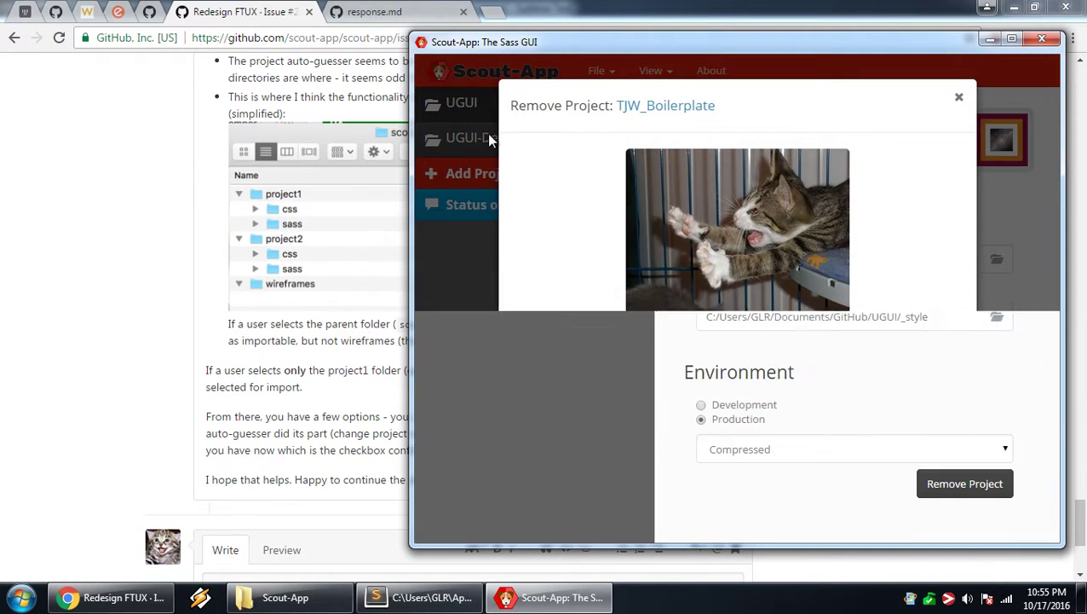
{"action": "right_click", "coordinate": [518, 108]}
{"action": "left_click", "coordinate": [570, 122]}
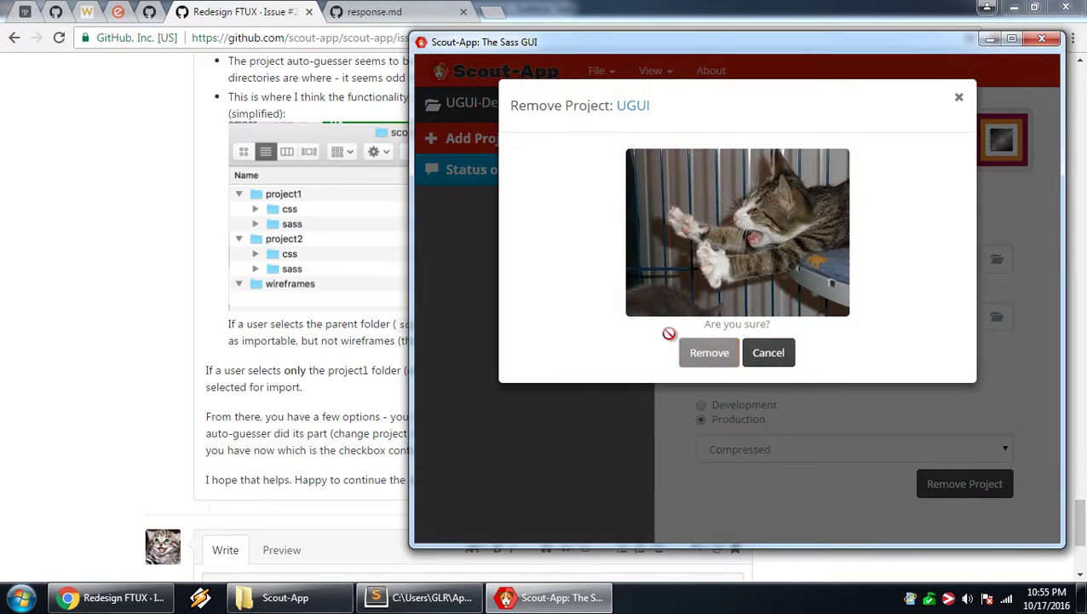
{"action": "left_click", "coordinate": [697, 351]}
{"action": "right_click", "coordinate": [515, 101]}
{"action": "left_click", "coordinate": [551, 112]}
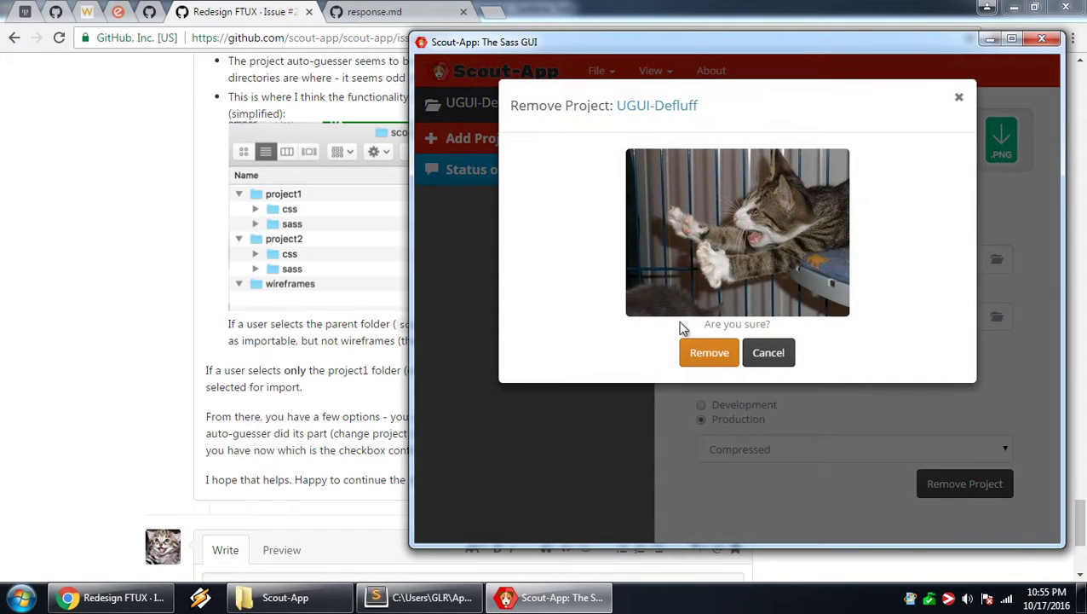
{"action": "left_click", "coordinate": [697, 349]}
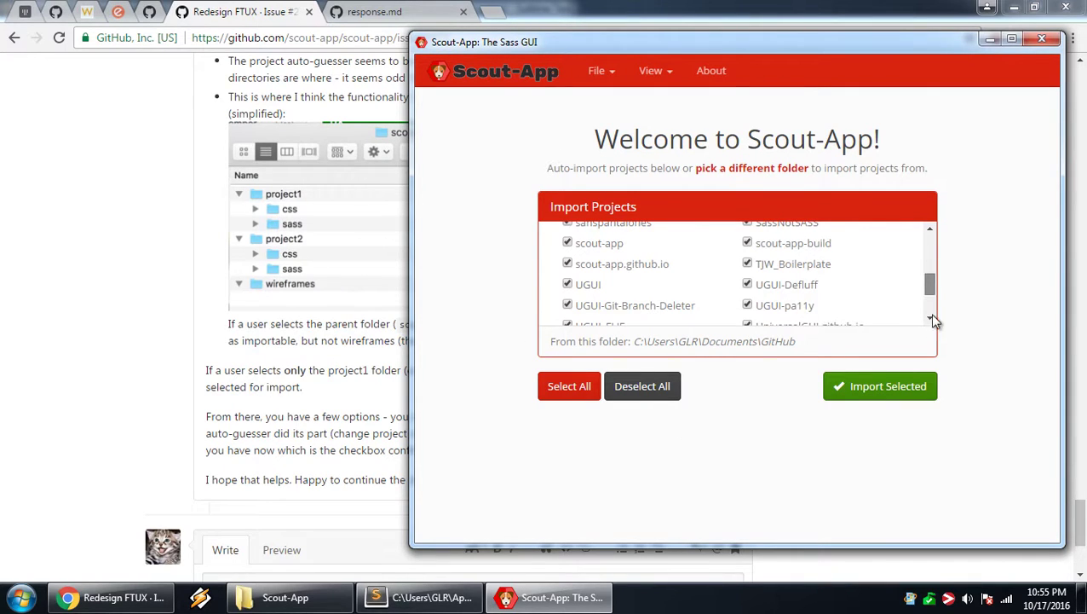
Deselect all projects on the welcome screen and import only UGUI-Defluff
{"action": "left_click_drag", "start_coordinate": [930, 294], "coordinate": [927, 215]}
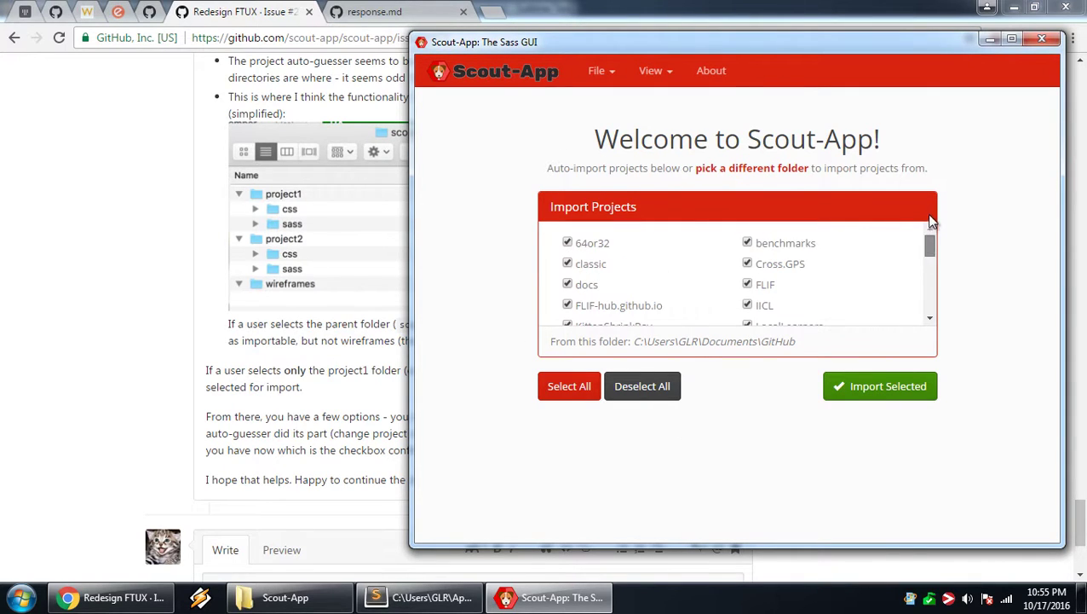
{"action": "left_click", "coordinate": [598, 72]}
{"action": "left_click", "coordinate": [597, 126]}
{"action": "left_click", "coordinate": [661, 386]}
{"action": "left_click_drag", "start_coordinate": [930, 245], "coordinate": [931, 288]}
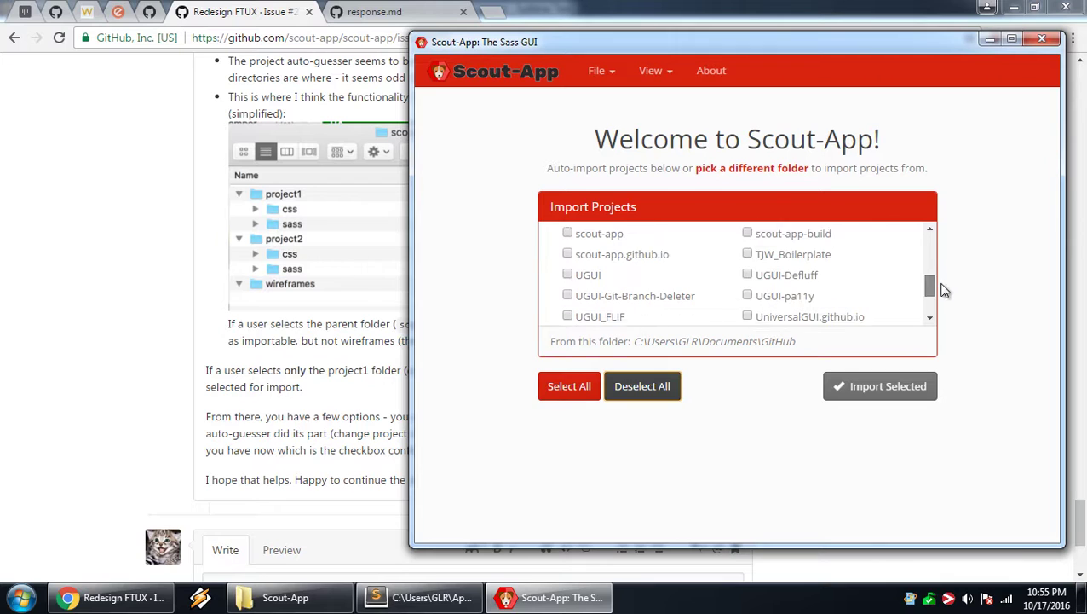
{"action": "left_click", "coordinate": [747, 272]}
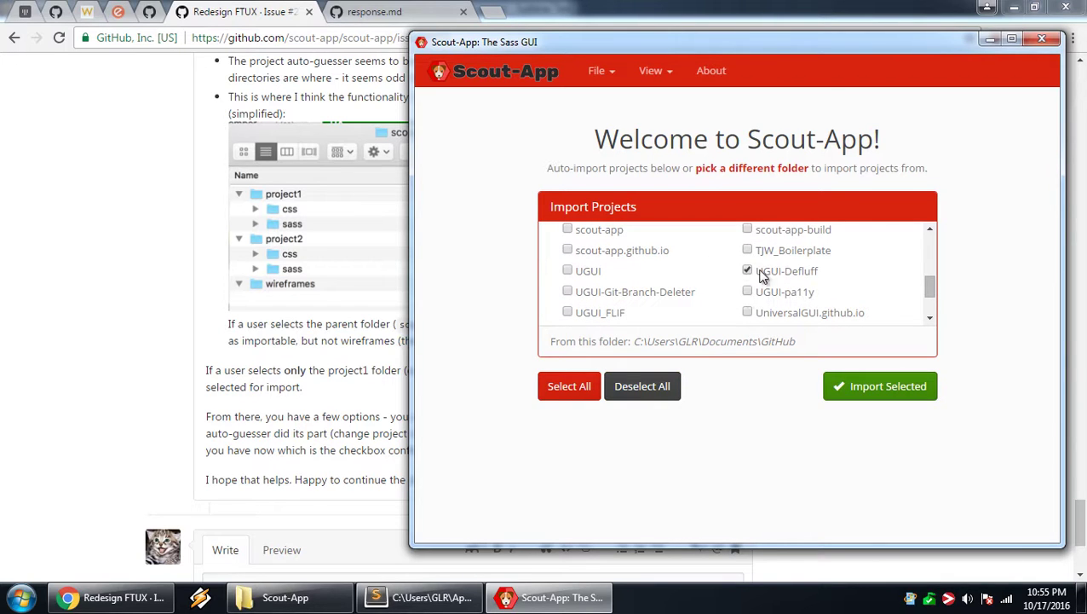
{"action": "left_click", "coordinate": [862, 382]}
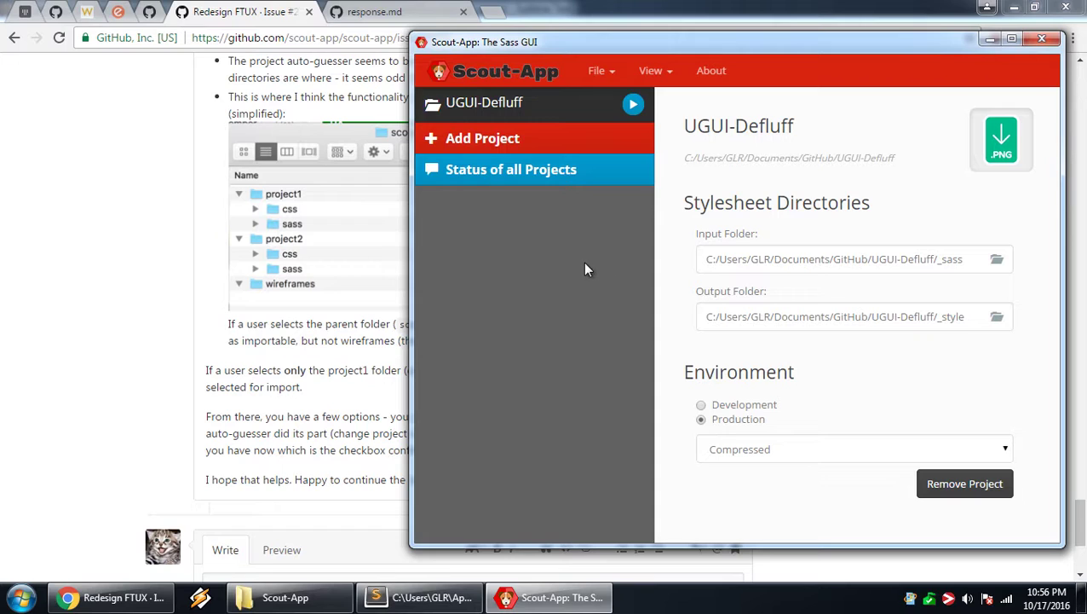
Glance at Scout-App's command list, then bring the GitHub issue page forward
{"action": "left_click", "coordinate": [596, 71]}
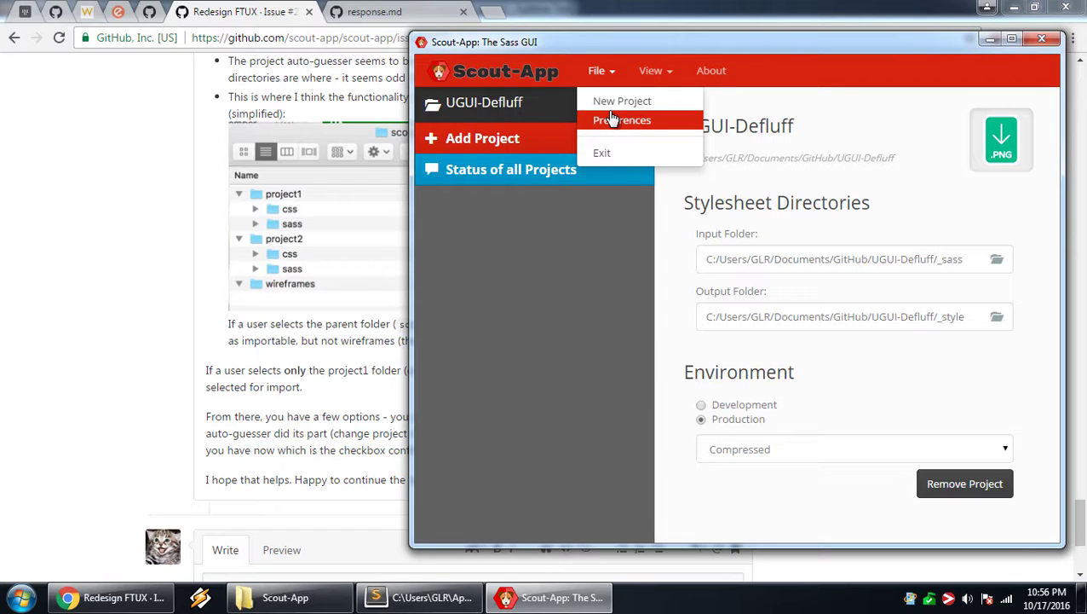
{"action": "left_click", "coordinate": [607, 248]}
{"action": "left_click", "coordinate": [357, 405]}
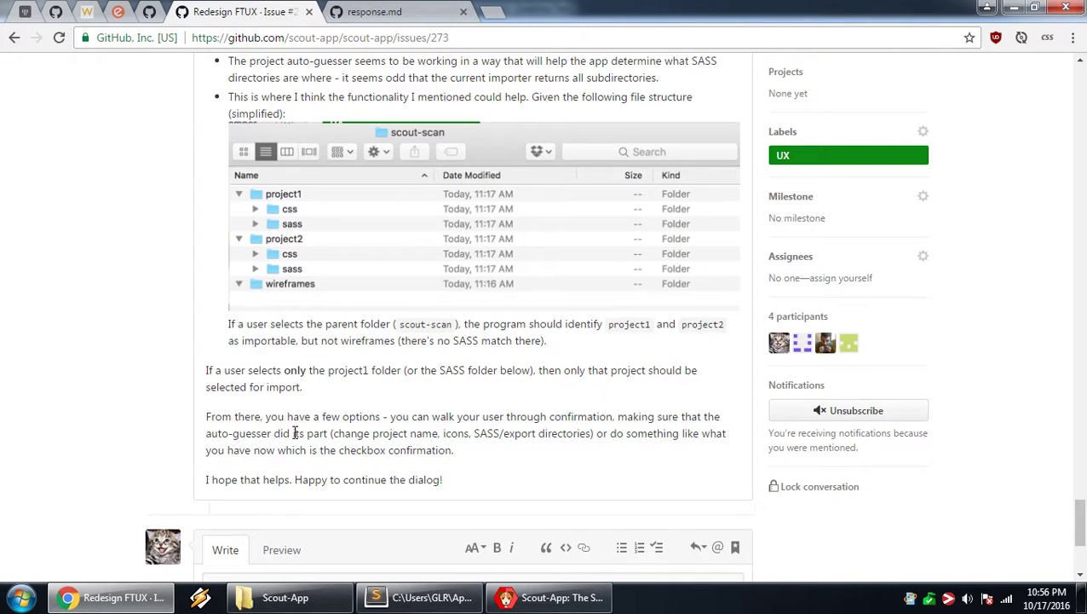
Remove UGUI-Defluff from Scout-App, then bring the GitHub issue back in front
{"action": "scroll", "coordinate": [297, 433], "scroll_direction": "up", "scroll_amount": 3}
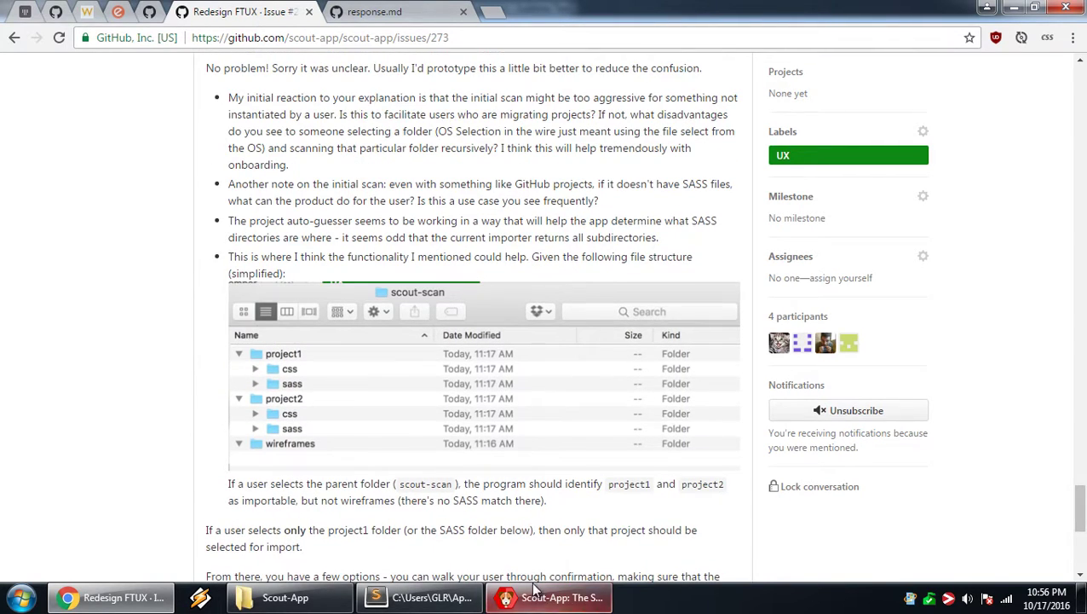
{"action": "left_click", "coordinate": [535, 588]}
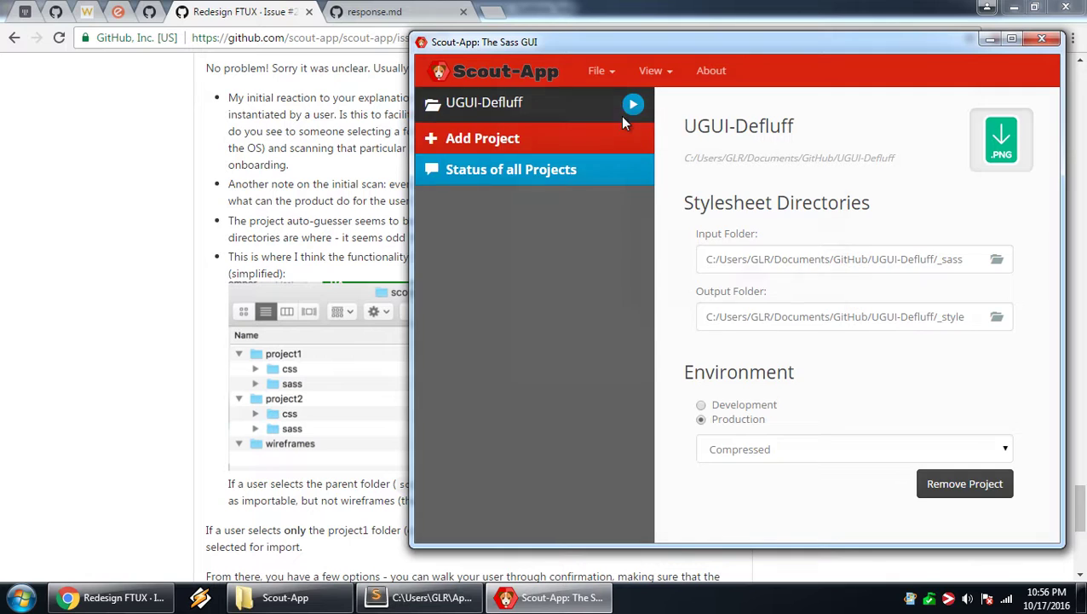
{"action": "left_click", "coordinate": [964, 483]}
{"action": "left_click", "coordinate": [707, 351]}
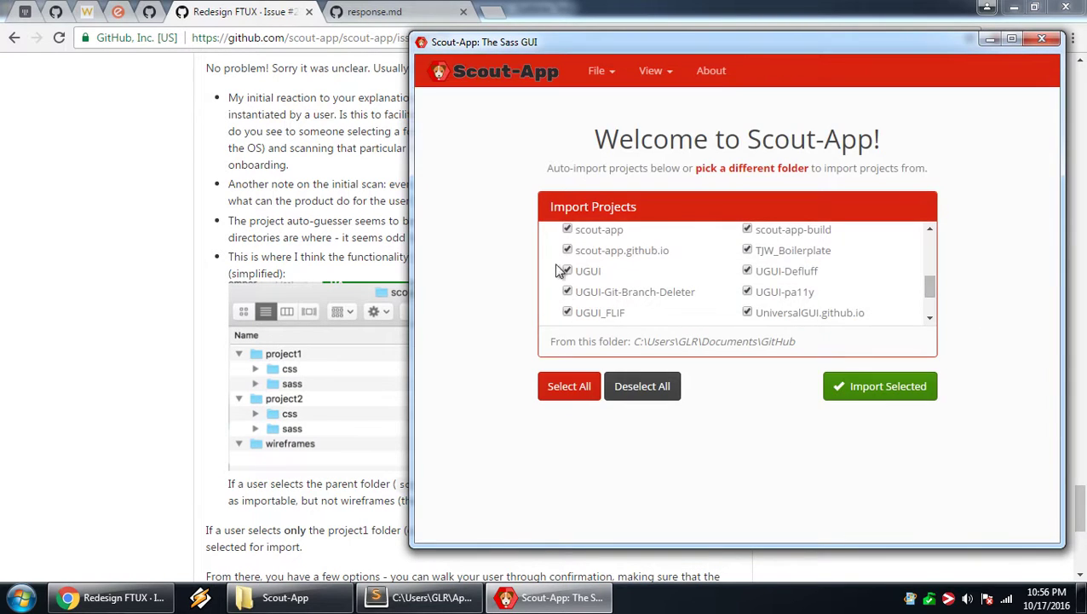
{"action": "left_click_drag", "start_coordinate": [929, 288], "coordinate": [933, 232]}
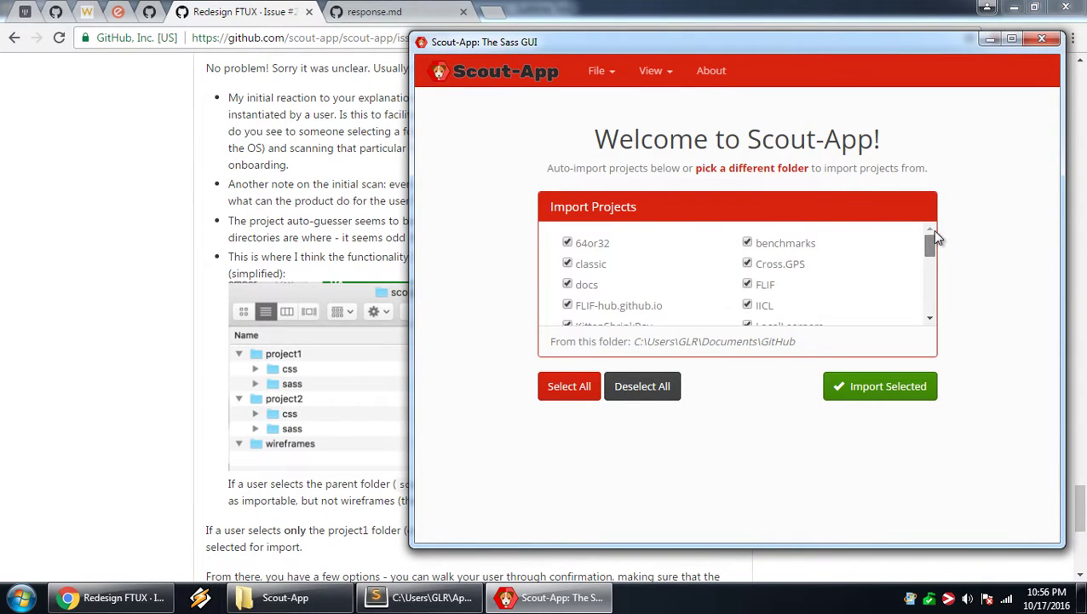
{"action": "left_click", "coordinate": [361, 252]}
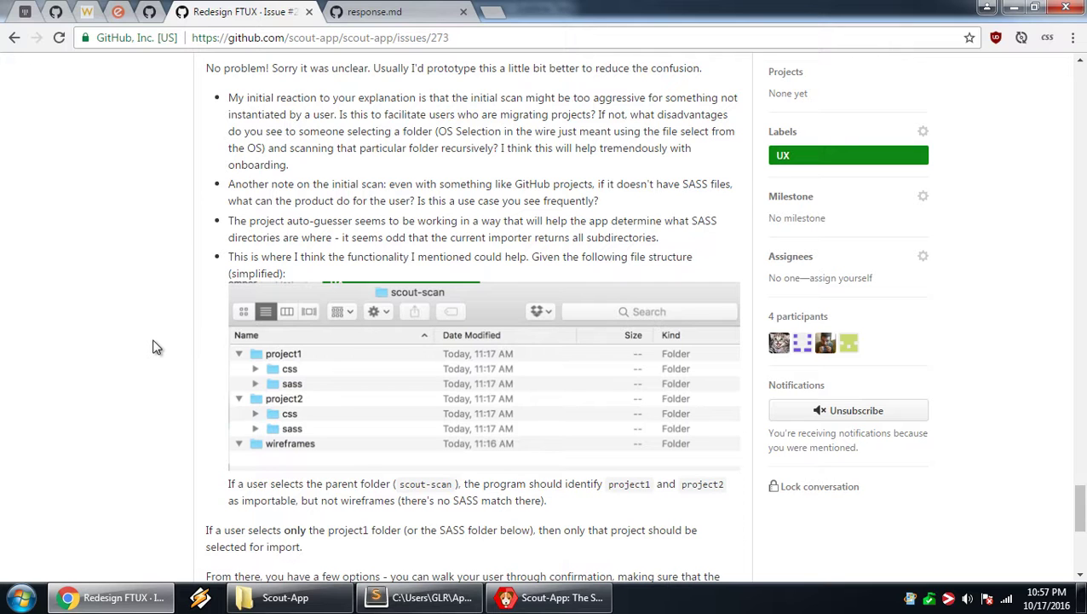
Scroll the issue to the drag-and-drop design comment, highlight its iconography sentence, then show Scout-App
{"action": "scroll", "coordinate": [155, 346], "scroll_direction": "up", "scroll_amount": 15}
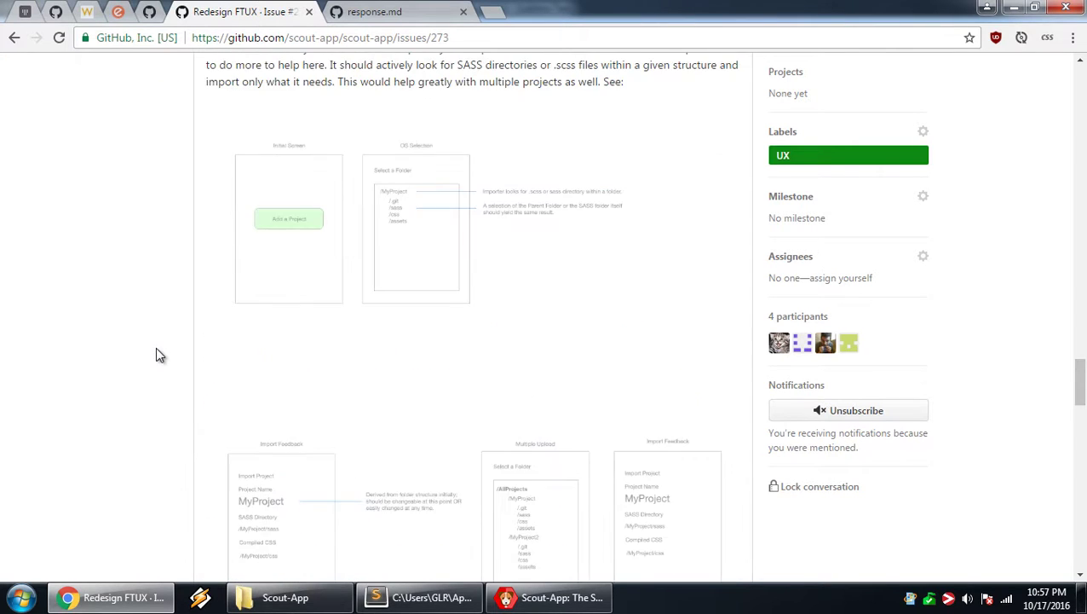
{"action": "scroll", "coordinate": [161, 359], "scroll_direction": "up", "scroll_amount": 5}
{"action": "scroll", "coordinate": [161, 359], "scroll_direction": "down", "scroll_amount": 2}
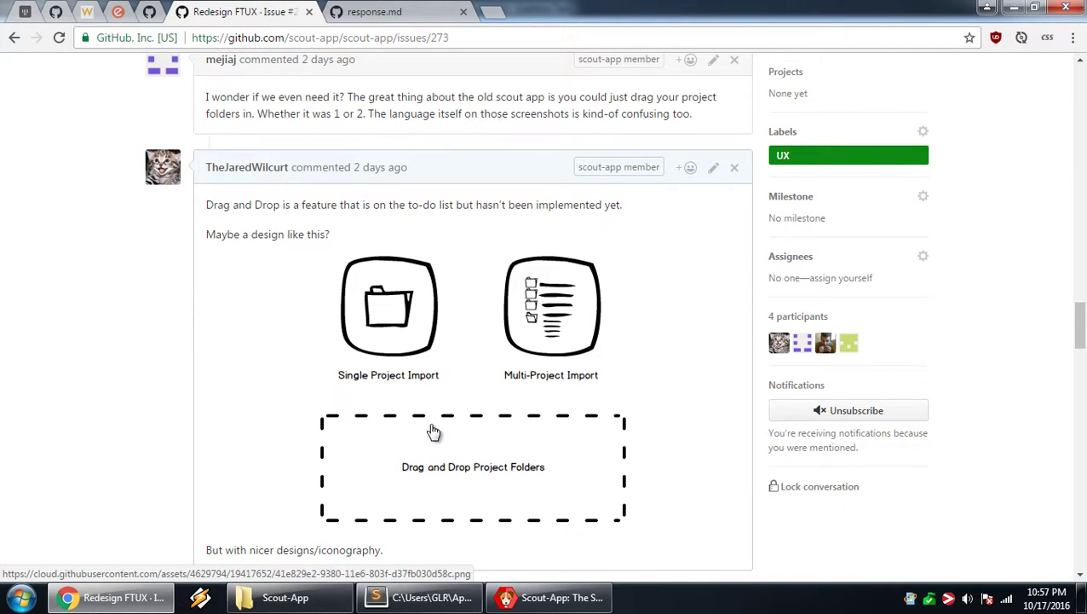
{"action": "scroll", "coordinate": [294, 401], "scroll_direction": "down", "scroll_amount": 2}
{"action": "scroll", "coordinate": [284, 417], "scroll_direction": "up", "scroll_amount": 2}
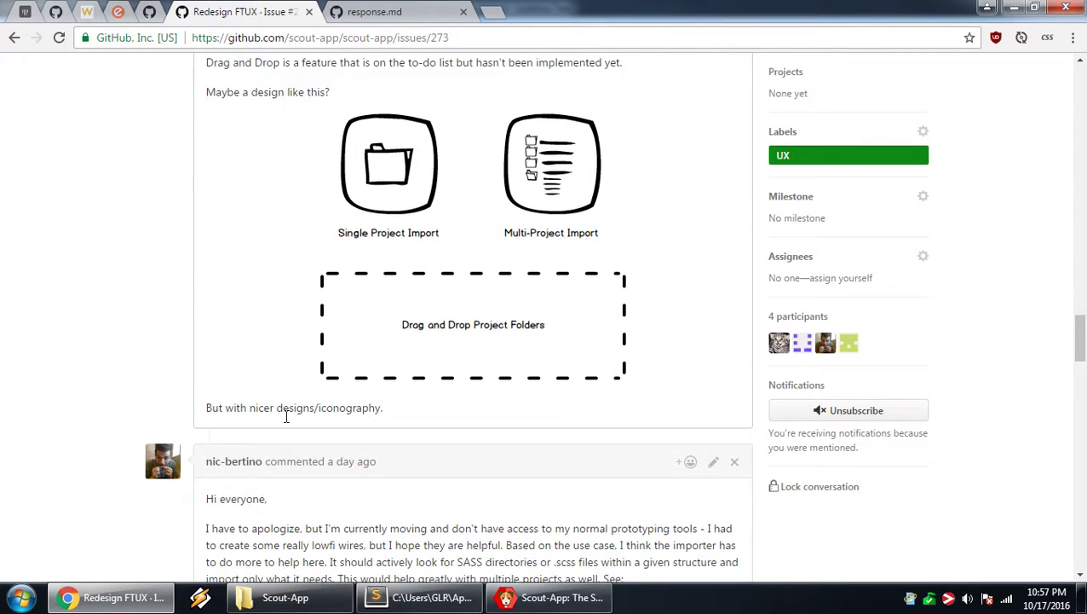
{"action": "left_click_drag", "start_coordinate": [206, 552], "coordinate": [401, 548]}
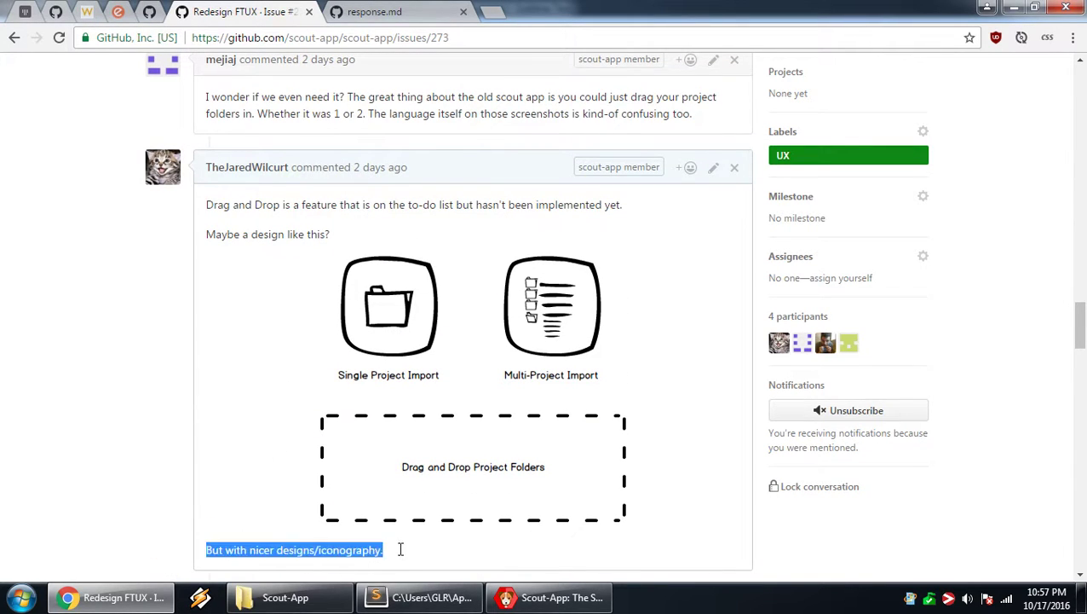
{"action": "left_click", "coordinate": [401, 552]}
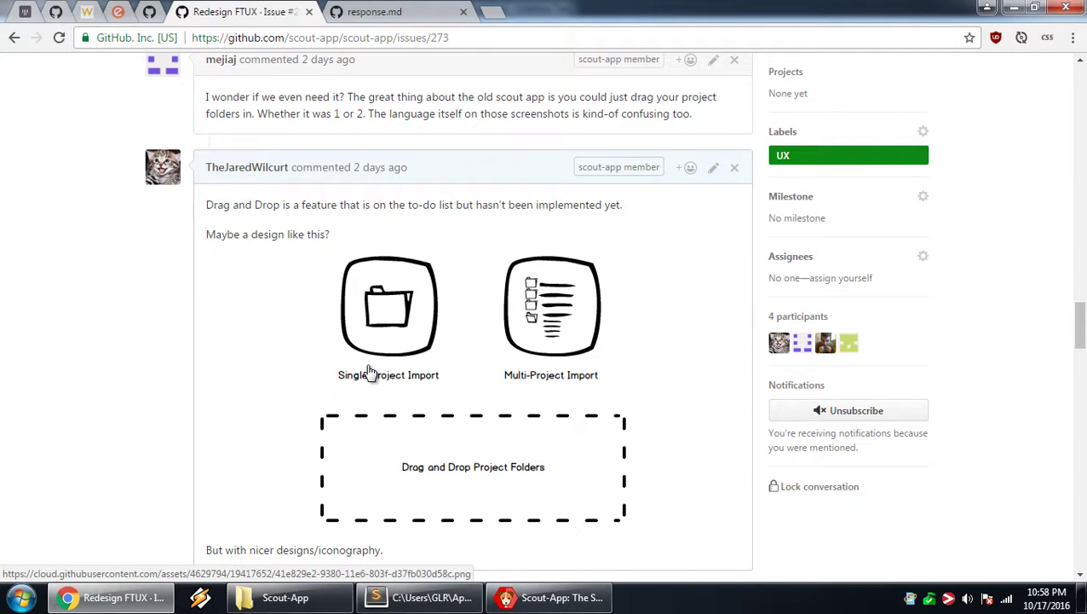
{"action": "left_click", "coordinate": [511, 596]}
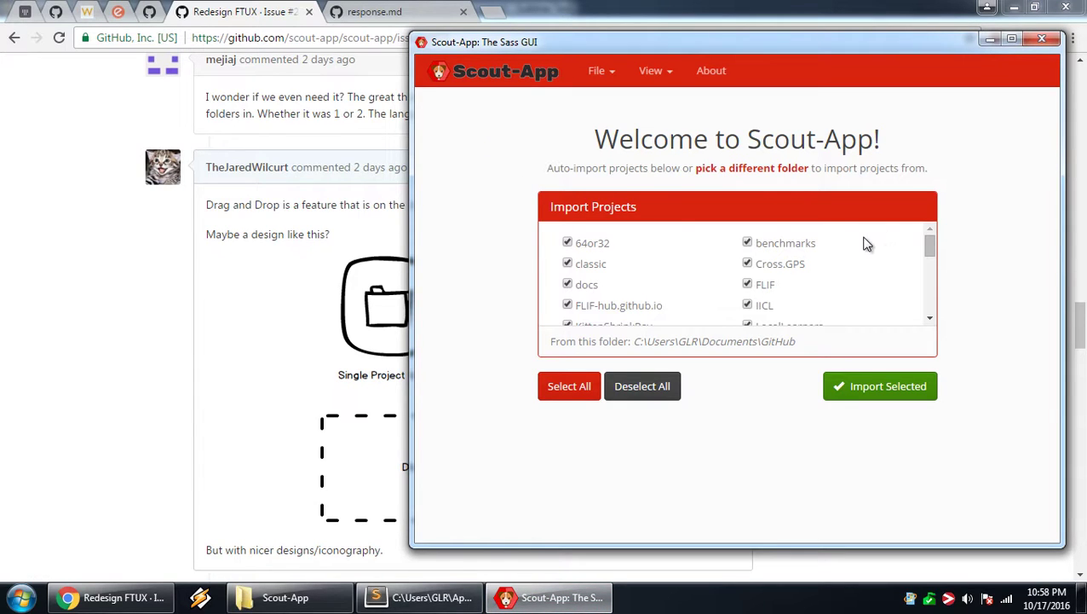
Highlight and deselect the project names in the import list, then open and dismiss the File menu
{"action": "left_click_drag", "start_coordinate": [866, 244], "coordinate": [554, 225]}
{"action": "left_click", "coordinate": [606, 189]}
{"action": "left_click", "coordinate": [600, 75]}
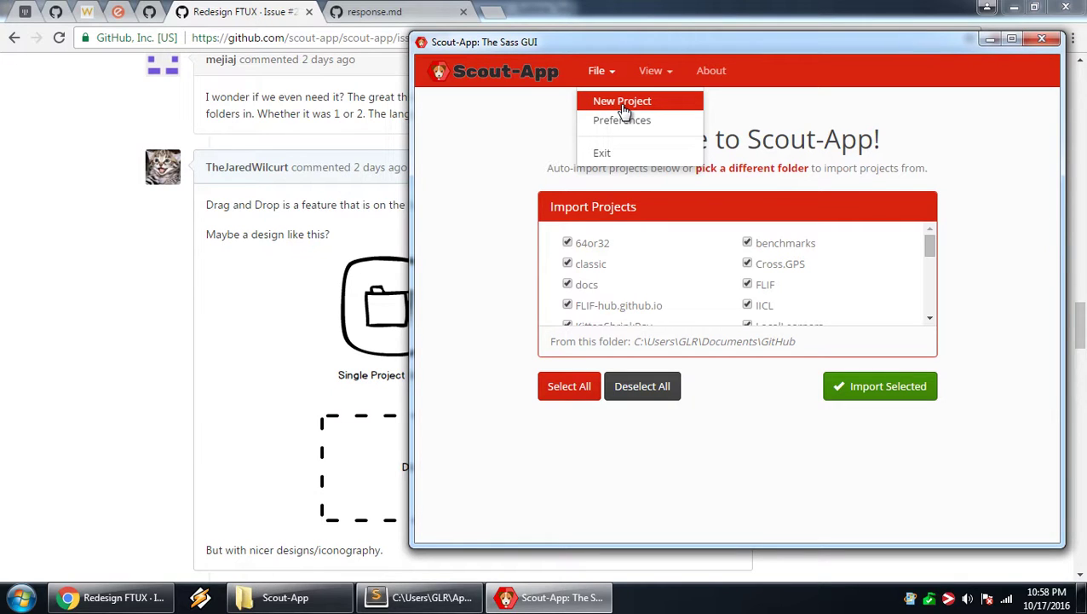
{"action": "left_click", "coordinate": [529, 140]}
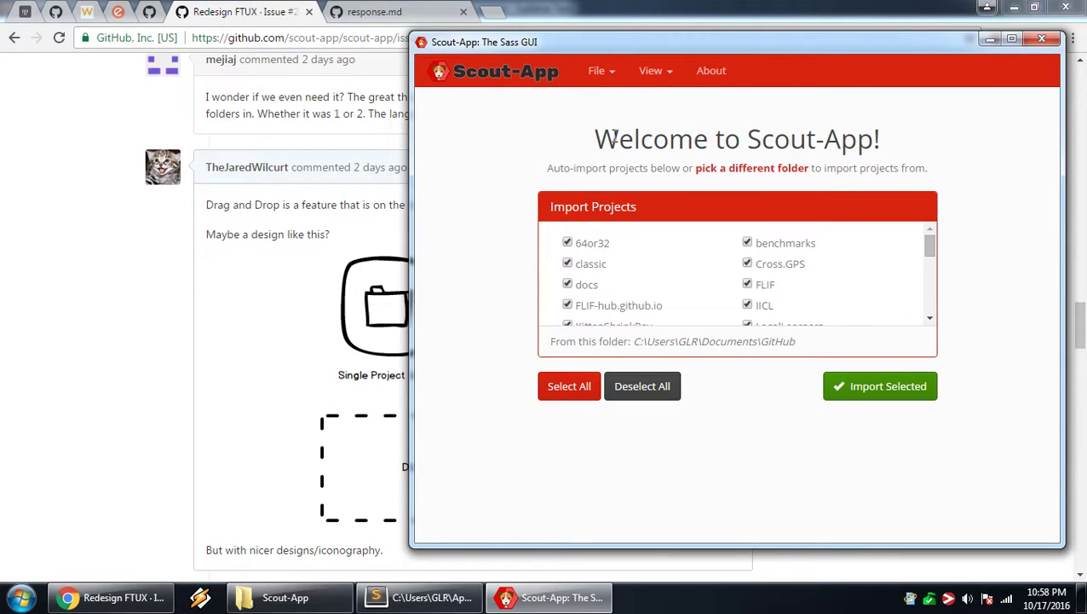
{"action": "left_click", "coordinate": [317, 201]}
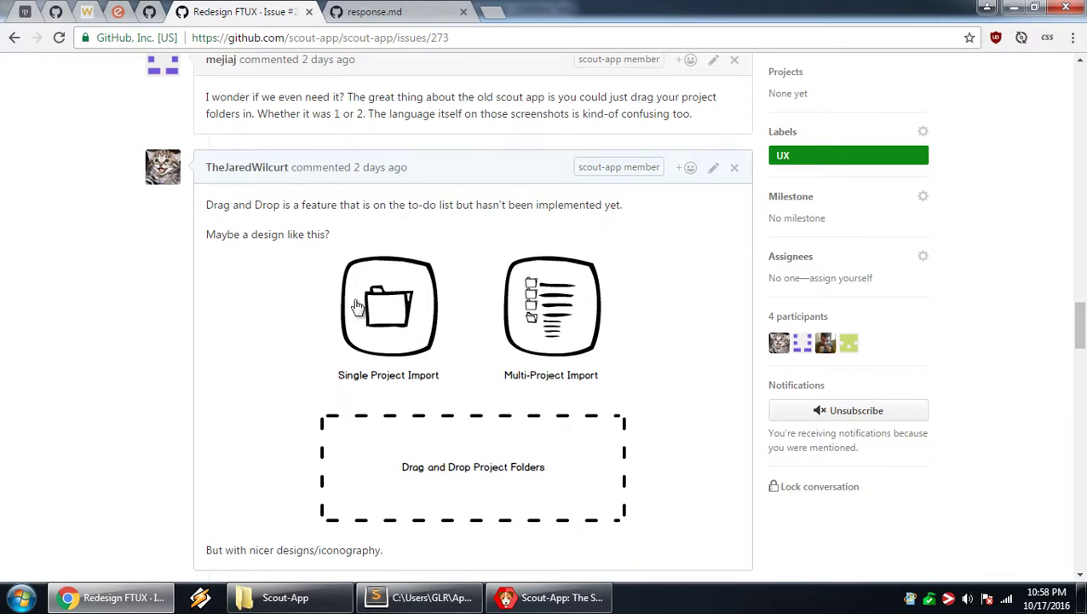